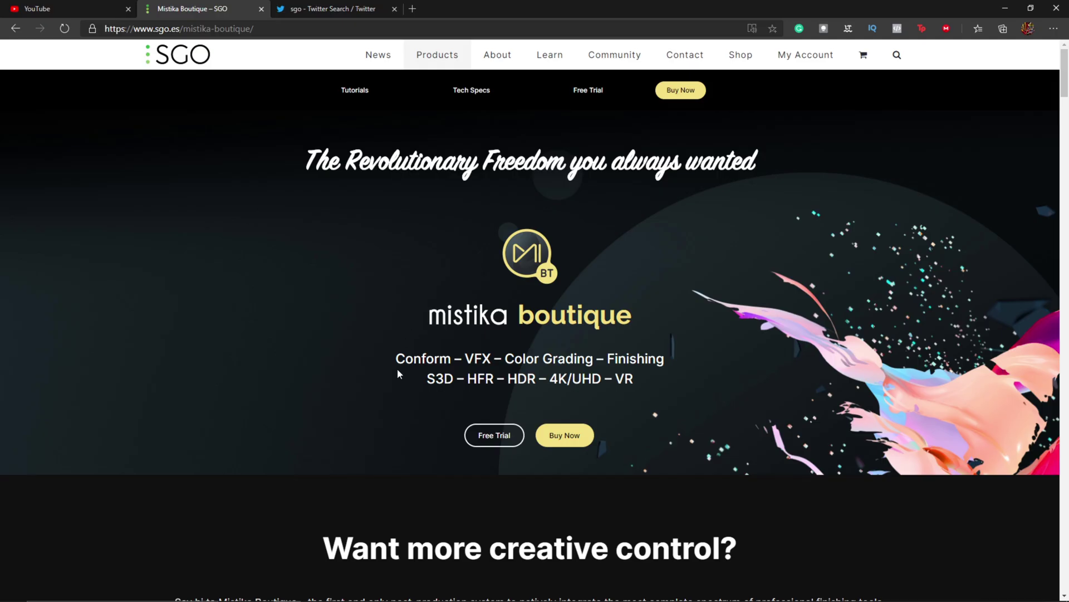
Highlight the "Conform – VFX – Color Grading – Finishing" line on the Mistika Boutique page and view DaVinci Resolve 17's Edit page.
{"action": "left_click", "coordinate": [395, 359]}
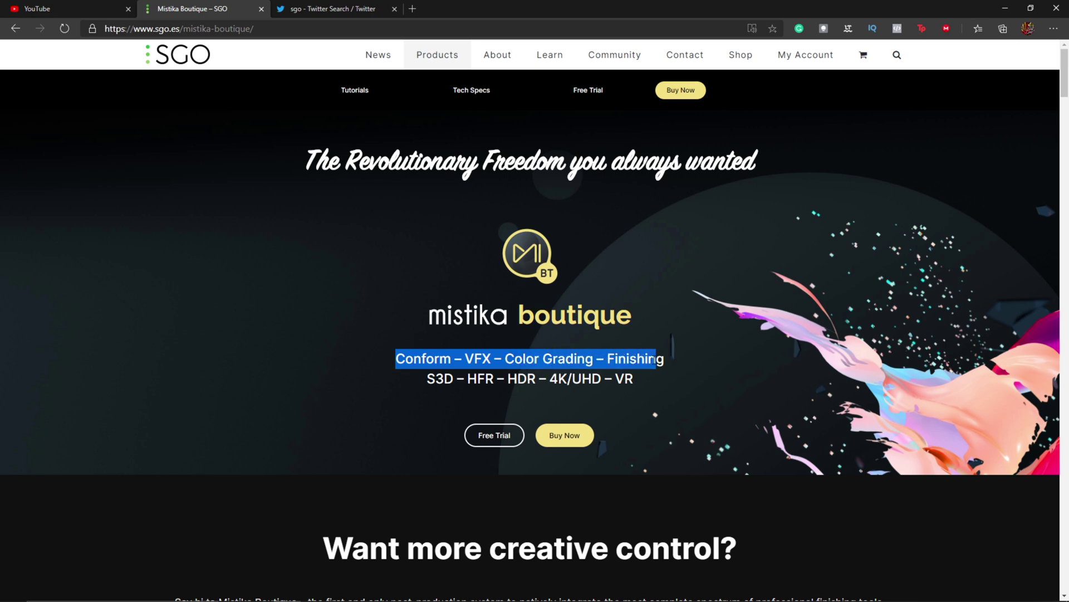
{"action": "left_click", "coordinate": [649, 358]}
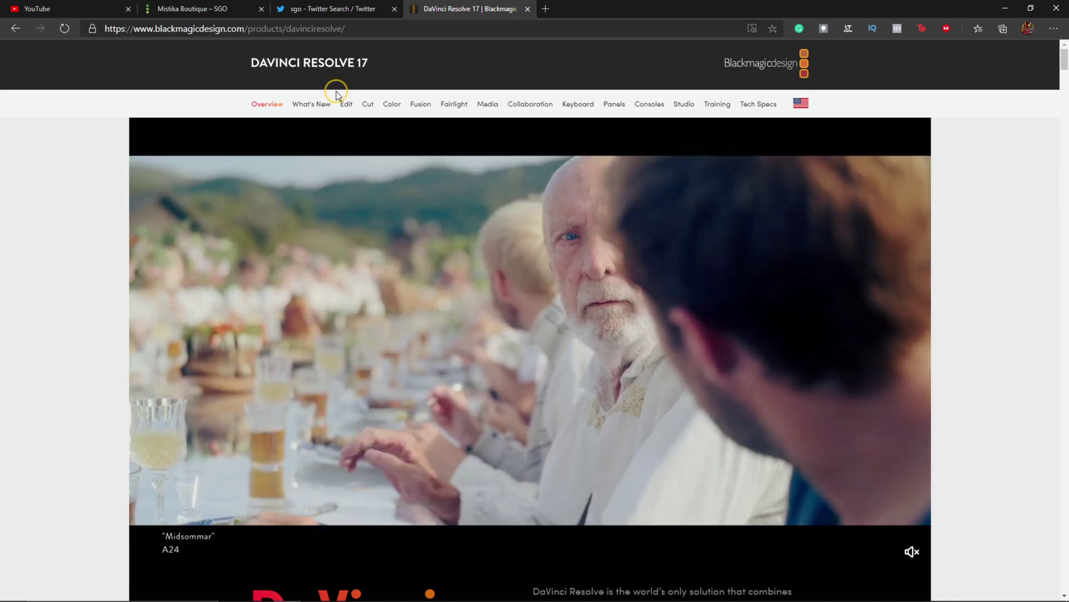
{"action": "triple_click", "coordinate": [346, 104]}
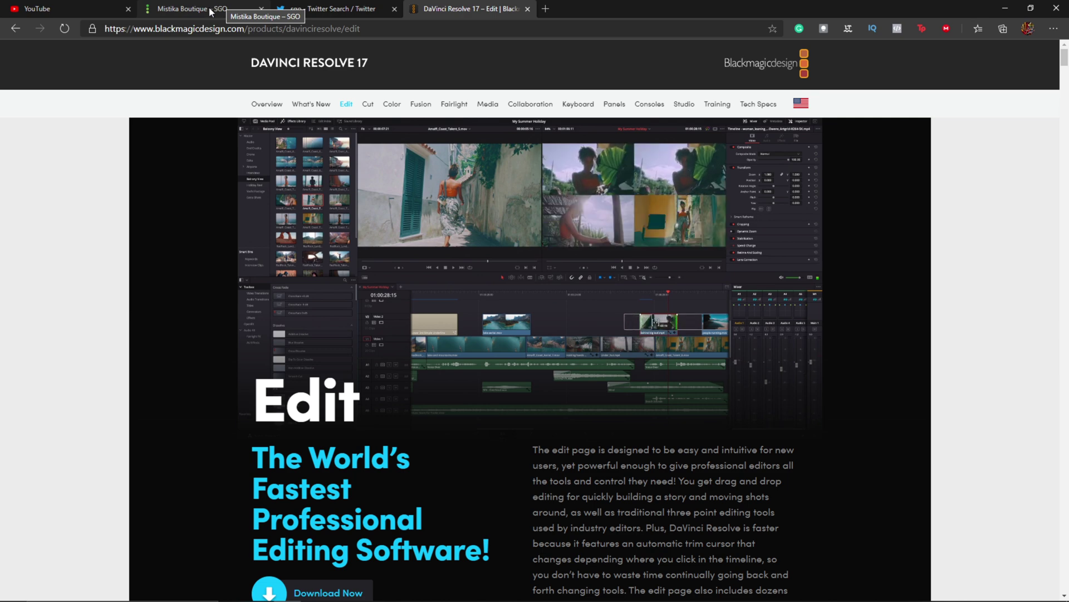
Return to the Mistika Boutique page and highlight its Conform, VFX, Color Grading and Finishing line again.
{"action": "left_click", "coordinate": [200, 12]}
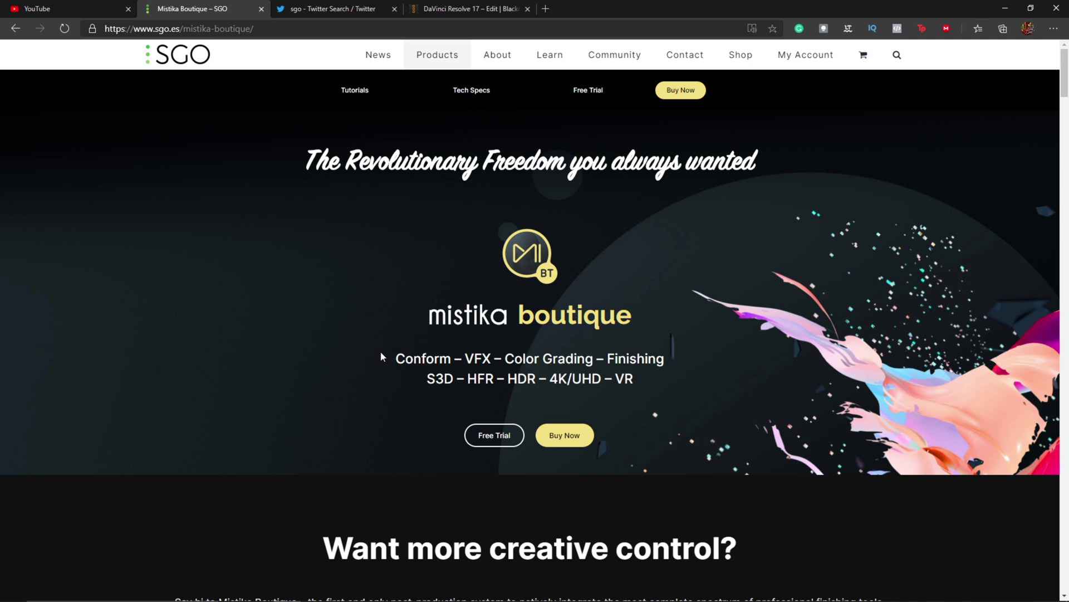
{"action": "triple_click", "coordinate": [346, 328]}
{"action": "left_click", "coordinate": [376, 361]}
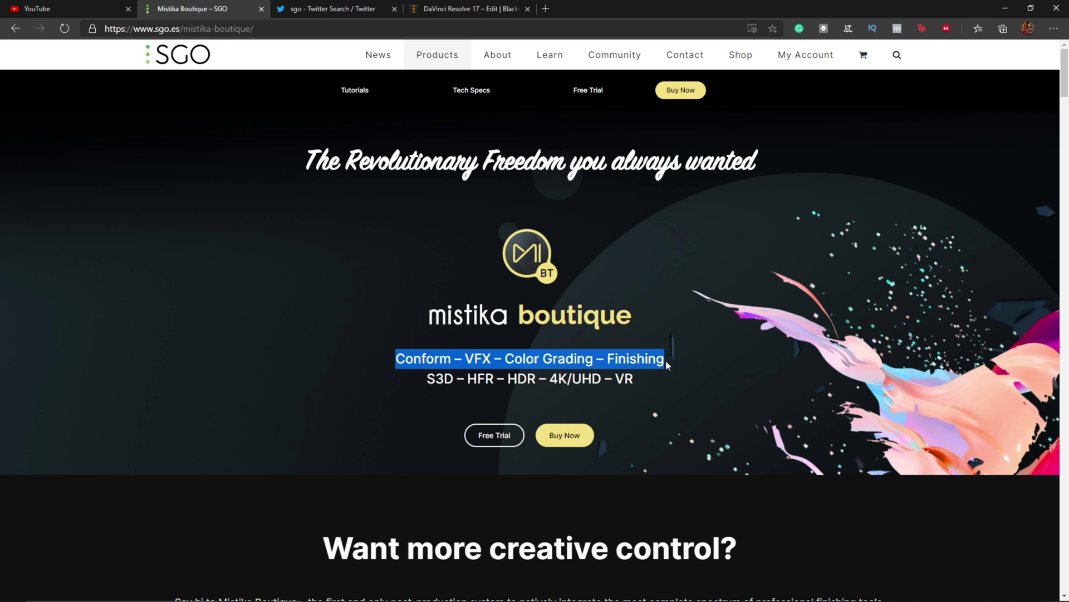
{"action": "left_click", "coordinate": [647, 349]}
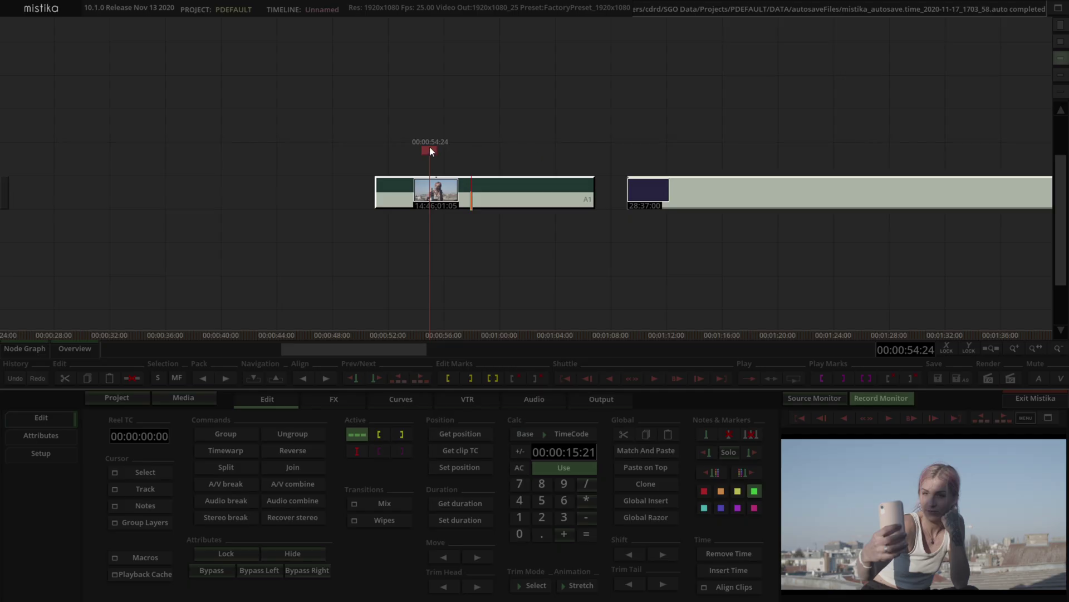
In Mistika, move the playhead off the rooftop selfie clip to about 00:00:49:02, just before the clip's start.
{"action": "left_click_drag", "start_coordinate": [430, 152], "coordinate": [361, 141]}
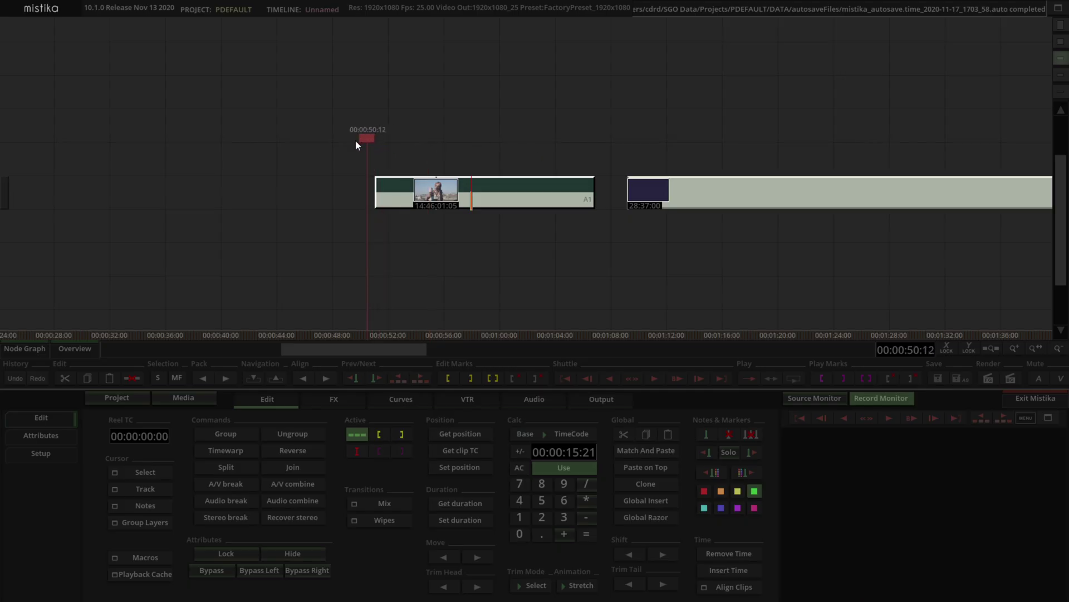
{"action": "scroll", "coordinate": [377, 161], "scroll_direction": "down", "scroll_amount": 8}
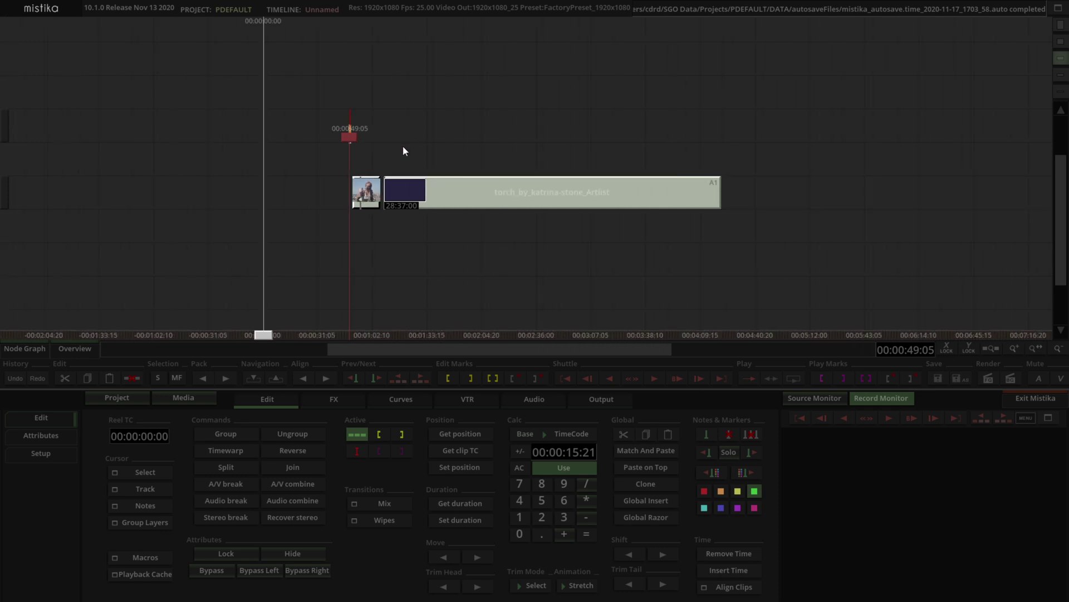
{"action": "scroll", "coordinate": [431, 158], "scroll_direction": "up", "scroll_amount": 10}
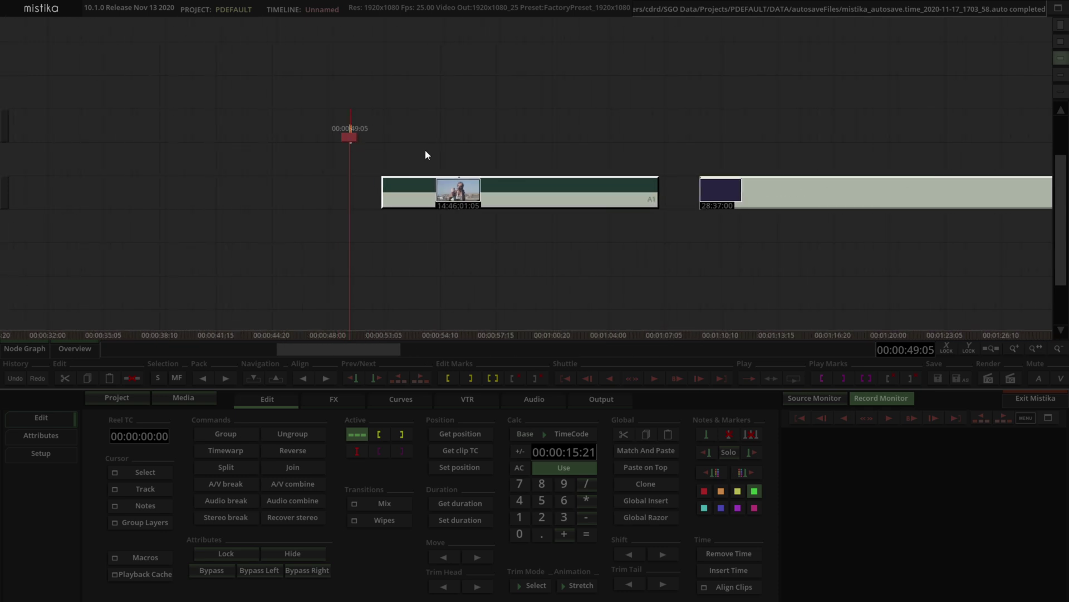
{"action": "left_click_drag", "start_coordinate": [355, 137], "coordinate": [378, 138]}
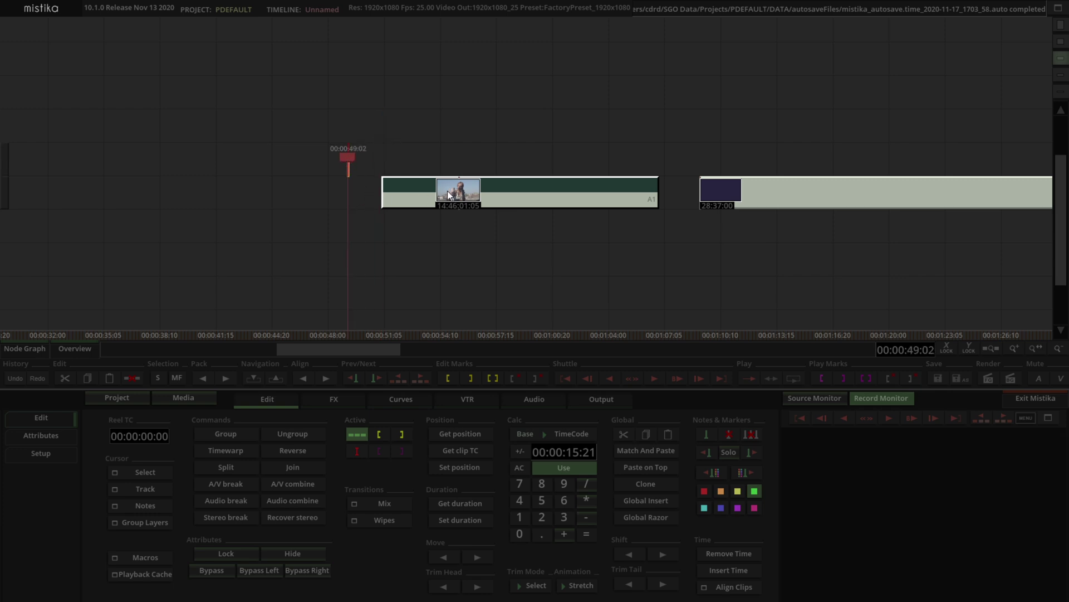
{"action": "scroll", "coordinate": [378, 200], "scroll_direction": "down", "scroll_amount": 5}
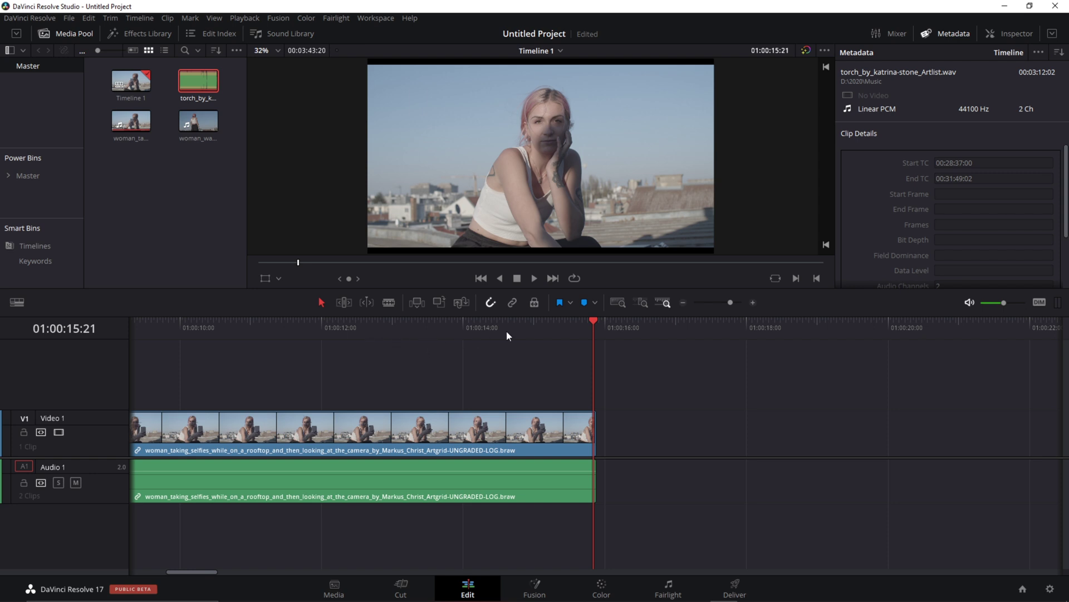
In DaVinci Resolve, scrub Timeline 1 to 01:00:14:12 and create an empty timeline named Timeline 2 with the project settings.
{"action": "left_click_drag", "start_coordinate": [222, 334], "coordinate": [497, 357]}
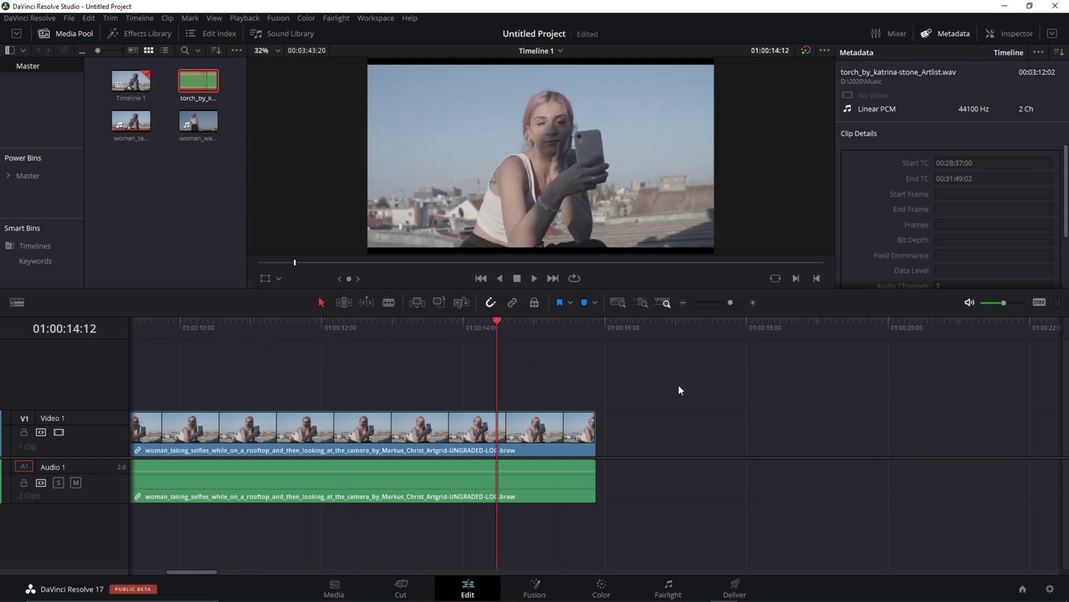
{"action": "right_click", "coordinate": [170, 214]}
{"action": "mouse_move", "coordinate": [239, 218]}
{"action": "left_click", "coordinate": [418, 222]}
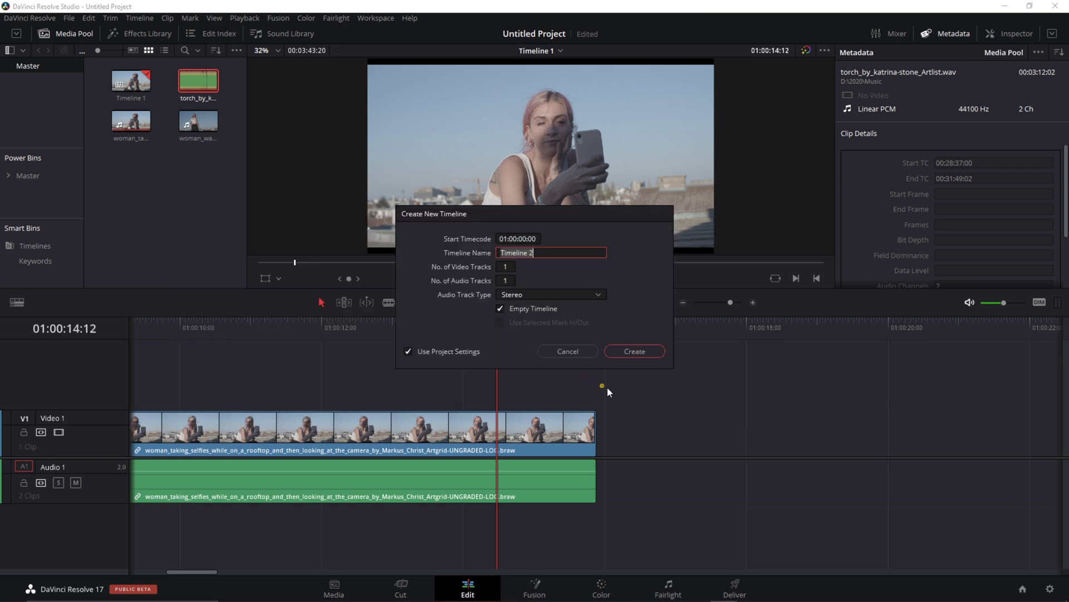
{"action": "left_click", "coordinate": [632, 356]}
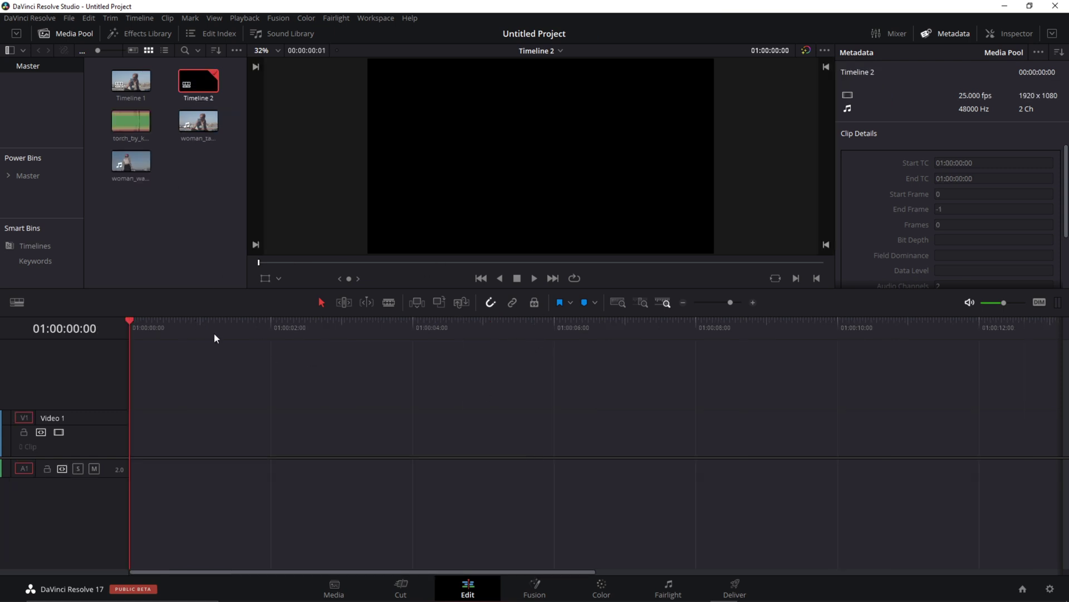
{"action": "left_click_drag", "start_coordinate": [254, 331], "coordinate": [362, 329]}
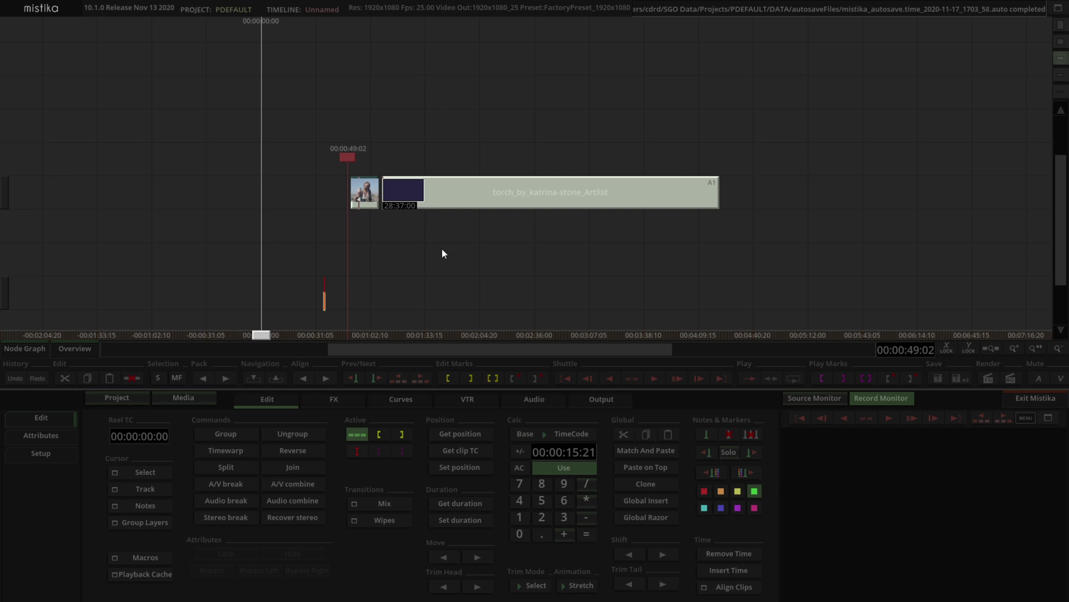
In Mistika, reposition the rooftop selfie clip and the torch music clip freely, putting the music on a lower row.
{"action": "left_click_drag", "start_coordinate": [349, 157], "coordinate": [314, 141]}
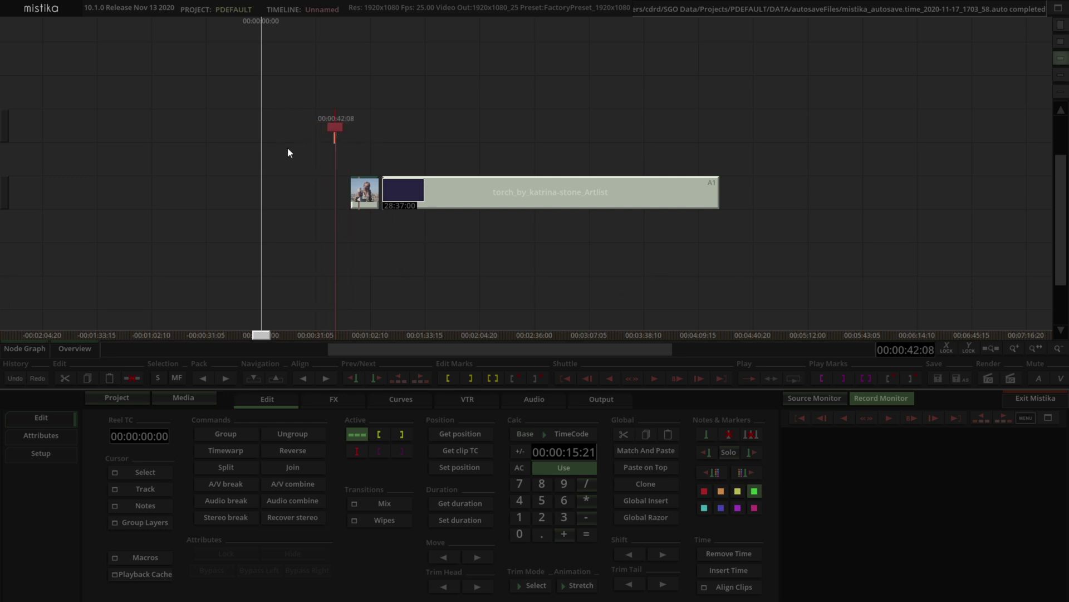
{"action": "scroll", "coordinate": [363, 189], "scroll_direction": "down", "scroll_amount": 5}
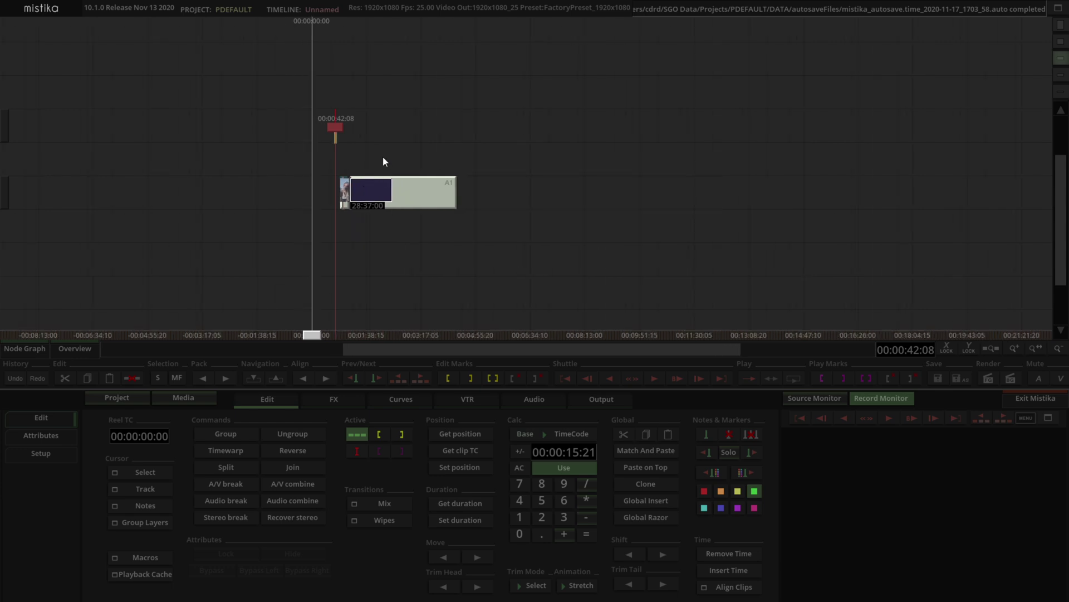
{"action": "left_click_drag", "start_coordinate": [331, 231], "coordinate": [395, 143]}
{"action": "left_click_drag", "start_coordinate": [448, 187], "coordinate": [332, 189]}
{"action": "left_click_drag", "start_coordinate": [533, 195], "coordinate": [475, 232]}
{"action": "scroll", "coordinate": [390, 223], "scroll_direction": "down", "scroll_amount": 3}
{"action": "left_click_drag", "start_coordinate": [355, 197], "coordinate": [348, 185]}
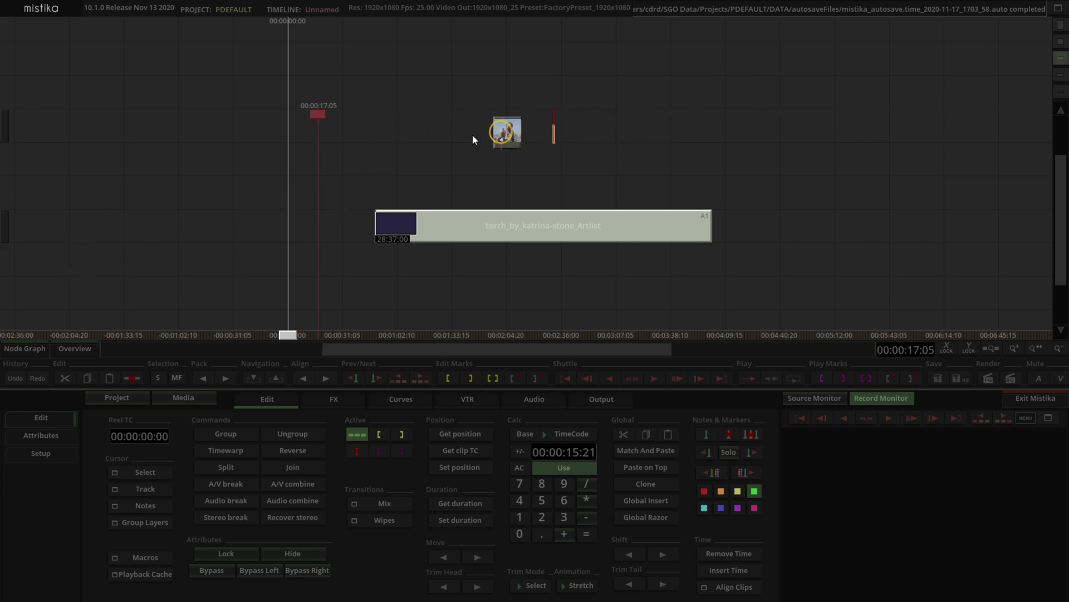
Move the timeline's zero point to the start of the torch music clip and reposition the selfie clip.
{"action": "left_click_drag", "start_coordinate": [287, 334], "coordinate": [376, 334]}
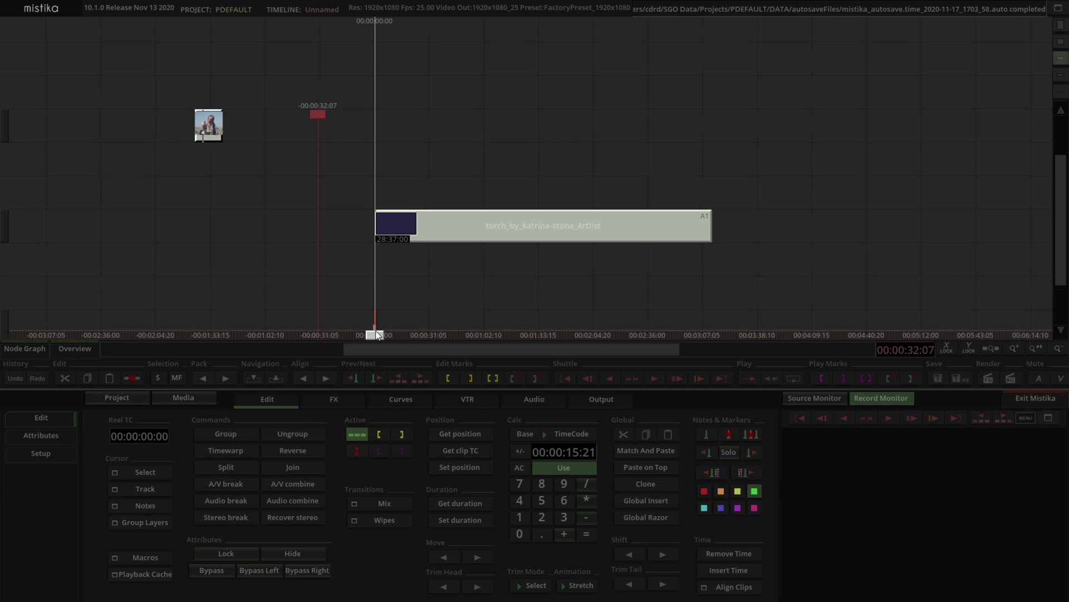
{"action": "left_click_drag", "start_coordinate": [298, 168], "coordinate": [332, 135]}
{"action": "scroll", "coordinate": [412, 185], "scroll_direction": "down", "scroll_amount": 3}
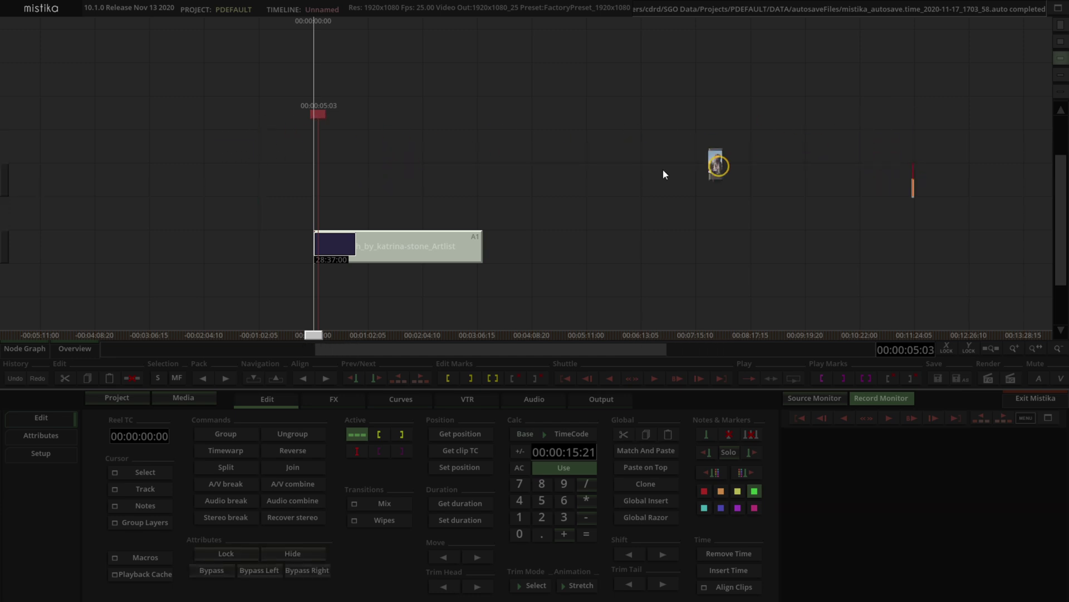
Clone the selfie and torch music clip pair into four free spots around the timeline.
{"action": "left_click", "coordinate": [611, 136]}
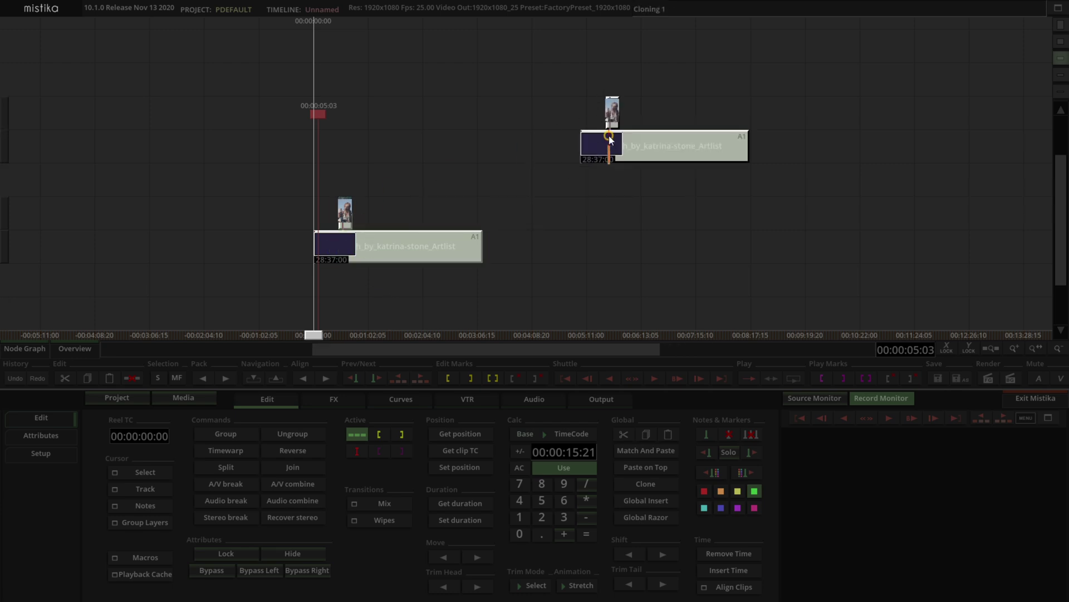
{"action": "left_click", "coordinate": [930, 304]}
{"action": "left_click", "coordinate": [641, 311]}
{"action": "key", "text": "ctrl+z"}
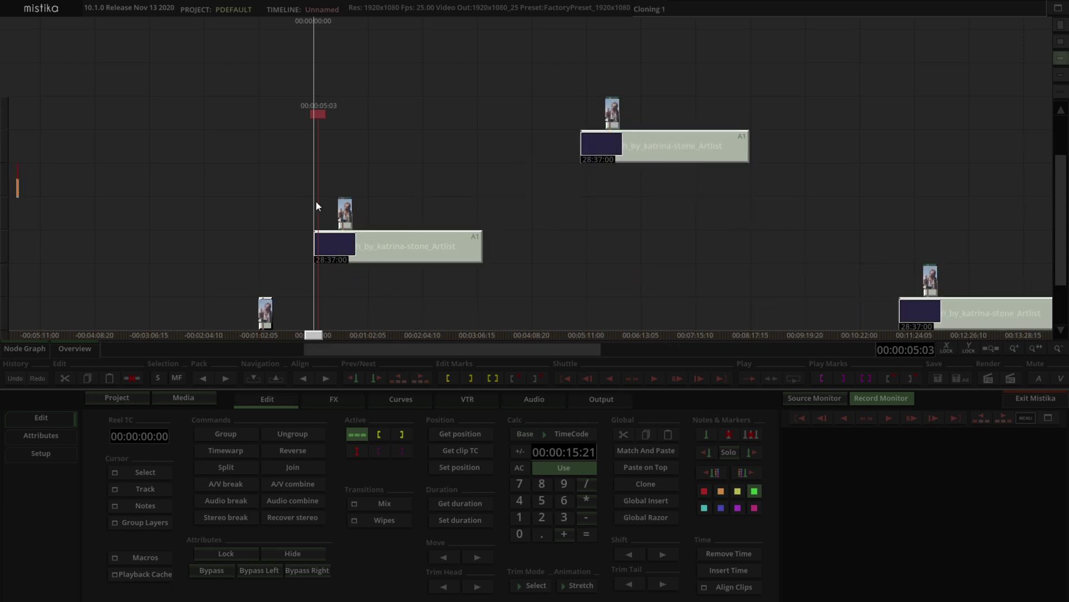
{"action": "left_click", "coordinate": [210, 169]}
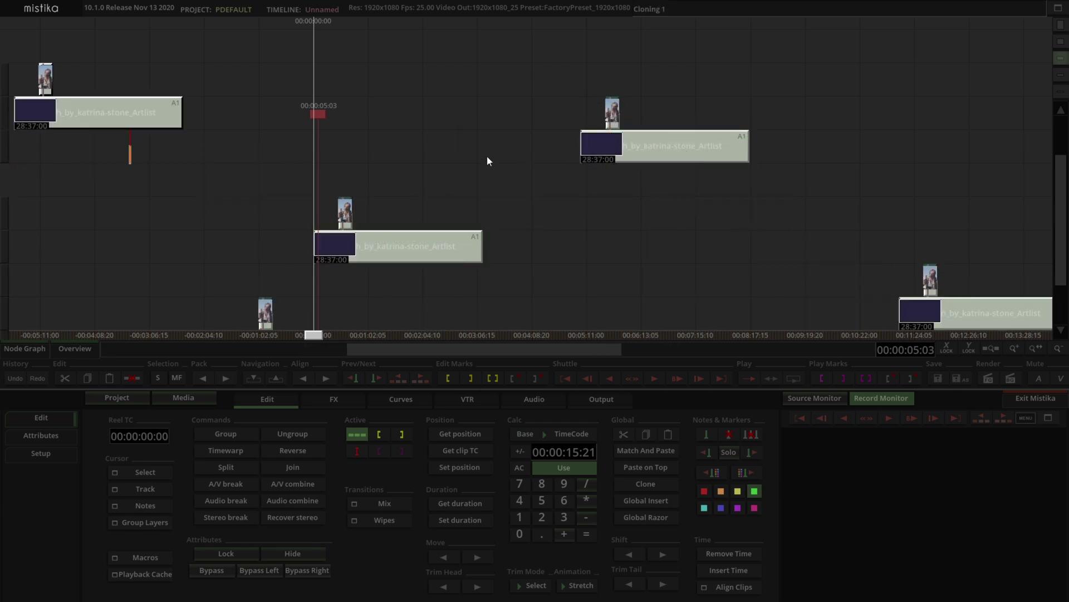
Examine how the cloned clip pairs are spread across the timeline at different zoom levels.
{"action": "mouse_move", "coordinate": [593, 172]}
{"action": "left_mouse_down"}
{"action": "mouse_move", "coordinate": [286, 176]}
{"action": "mouse_move", "coordinate": [336, 85]}
{"action": "mouse_move", "coordinate": [370, 158]}
{"action": "mouse_move", "coordinate": [513, 221]}
{"action": "mouse_move", "coordinate": [443, 193]}
{"action": "mouse_move", "coordinate": [410, 239]}
{"action": "mouse_move", "coordinate": [314, 153]}
{"action": "left_mouse_up"}
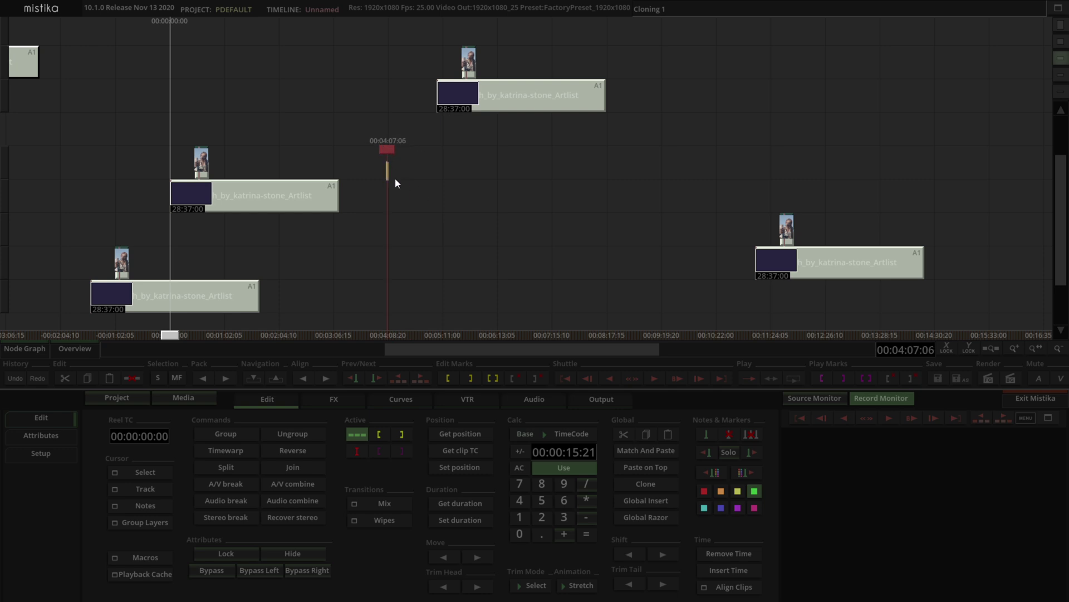
{"action": "scroll", "coordinate": [486, 235], "scroll_direction": "down", "scroll_amount": 1}
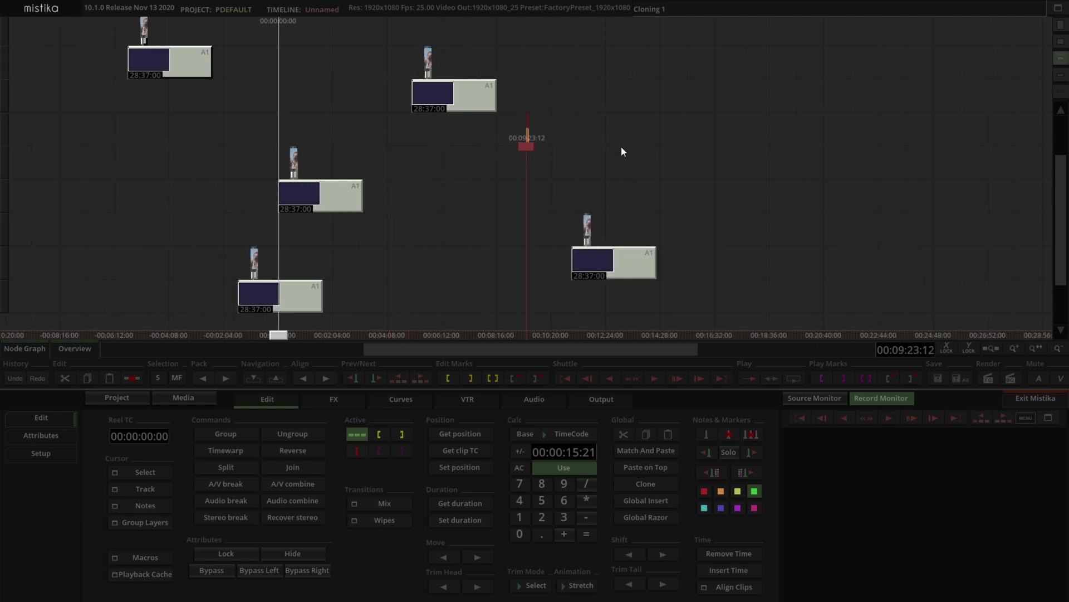
{"action": "scroll", "coordinate": [735, 156], "scroll_direction": "down", "scroll_amount": 2}
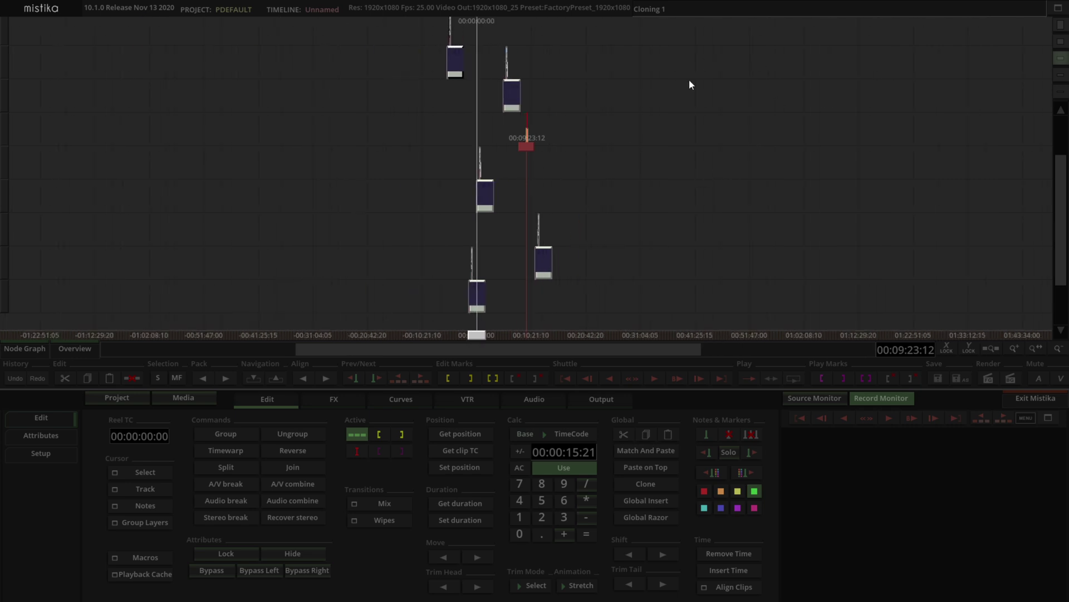
{"action": "scroll", "coordinate": [676, 232], "scroll_direction": "up", "scroll_amount": 3}
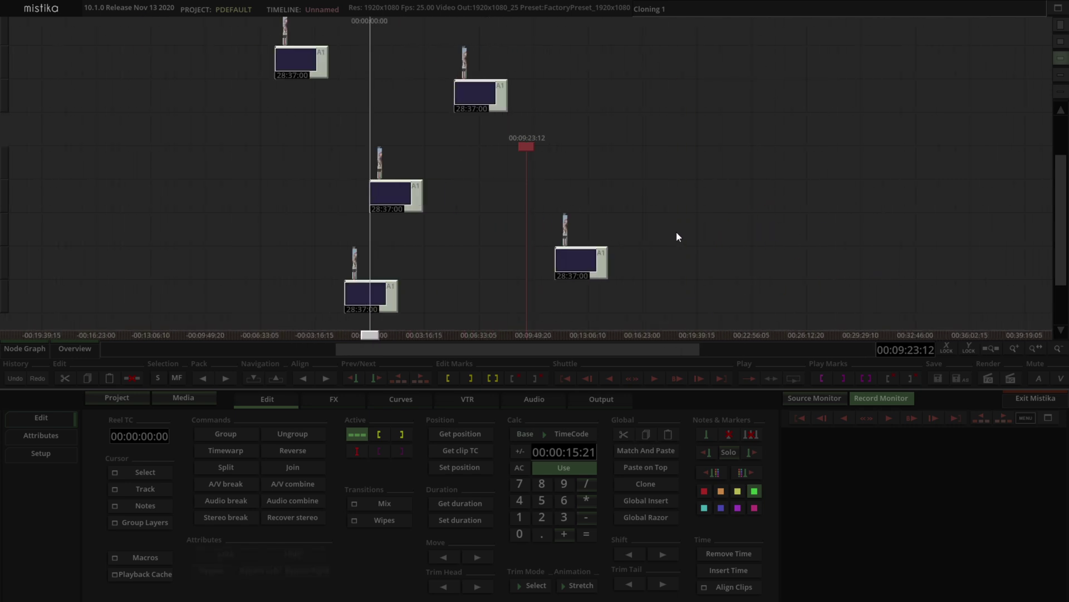
{"action": "scroll", "coordinate": [1061, 262], "scroll_direction": "down", "scroll_amount": 2}
{"action": "scroll", "coordinate": [1061, 262], "scroll_direction": "up", "scroll_amount": 2}
{"action": "scroll", "coordinate": [652, 91], "scroll_direction": "up", "scroll_amount": 3}
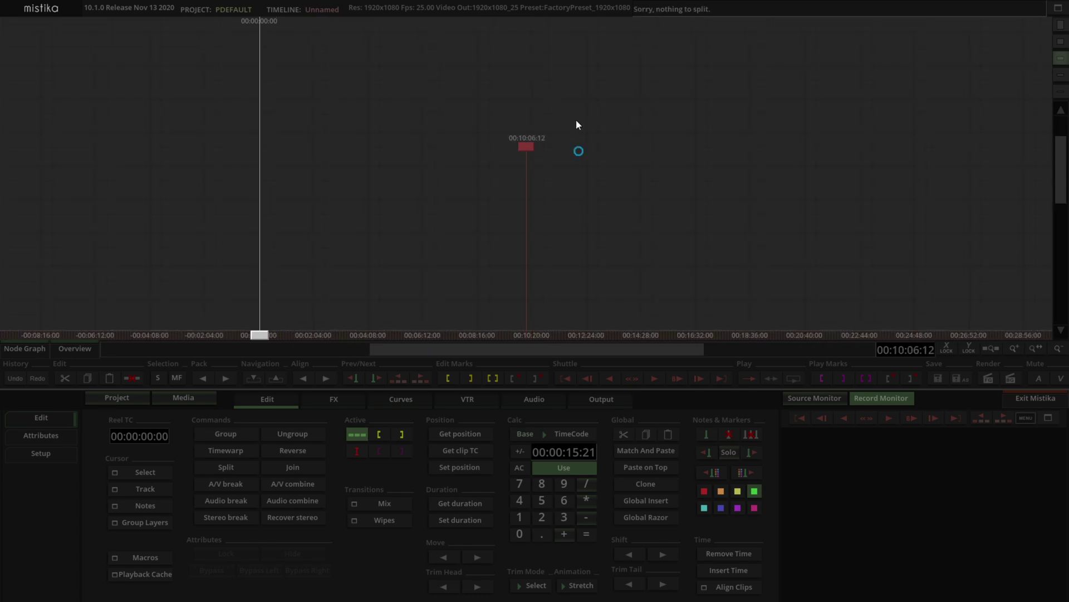
Select all clip pairs except the one furthest along the timeline and delete them.
{"action": "scroll", "coordinate": [586, 198], "scroll_direction": "down", "scroll_amount": 3}
{"action": "scroll", "coordinate": [580, 86], "scroll_direction": "down", "scroll_amount": 5}
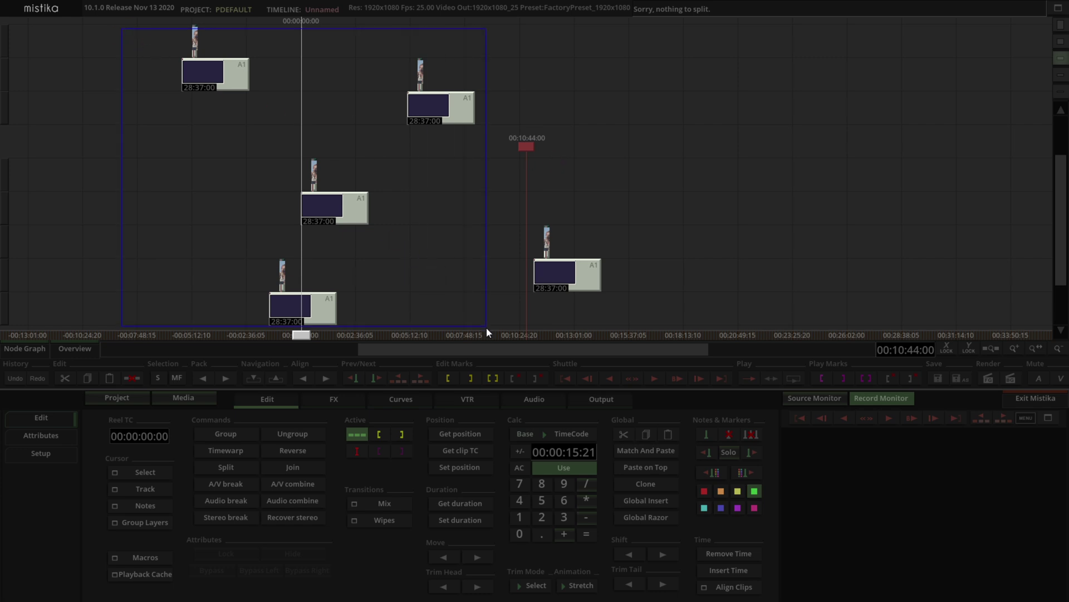
{"action": "left_click_drag", "start_coordinate": [485, 325], "coordinate": [490, 332]}
{"action": "key", "text": "Delete"}
Move the remaining rooftop selfie clip under the playhead at 00:10:44:00, apart from the torch music clip.
{"action": "scroll", "coordinate": [636, 234], "scroll_direction": "up", "scroll_amount": 8}
{"action": "left_click_drag", "start_coordinate": [656, 236], "coordinate": [461, 231]}
{"action": "scroll", "coordinate": [488, 231], "scroll_direction": "up", "scroll_amount": 6}
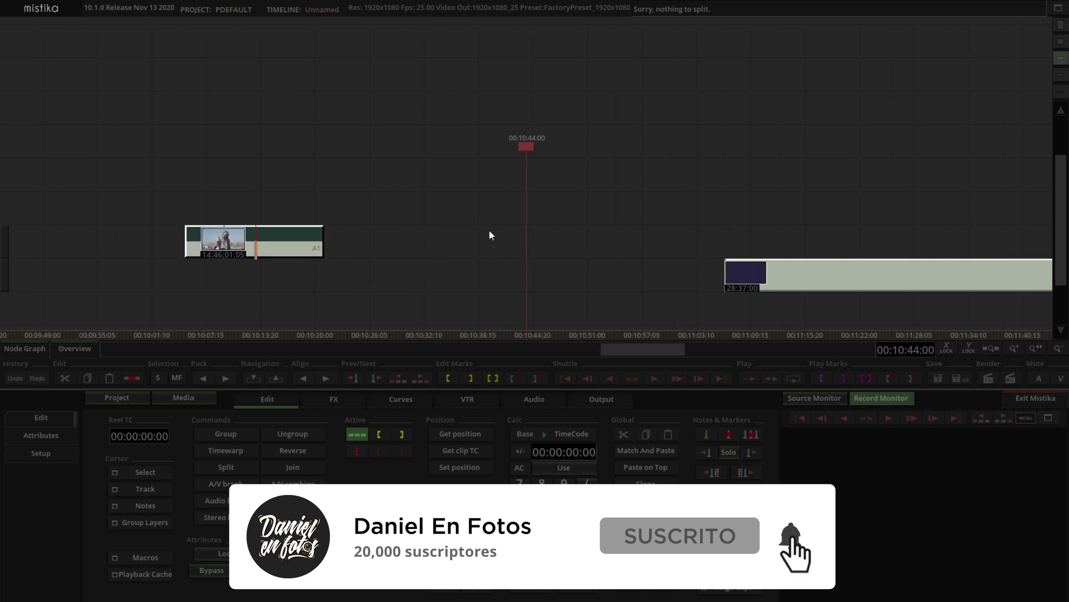
{"action": "scroll", "coordinate": [490, 235], "scroll_direction": "up", "scroll_amount": 2}
{"action": "left_click_drag", "start_coordinate": [191, 229], "coordinate": [483, 245]}
{"action": "left_click_drag", "start_coordinate": [521, 239], "coordinate": [525, 229]}
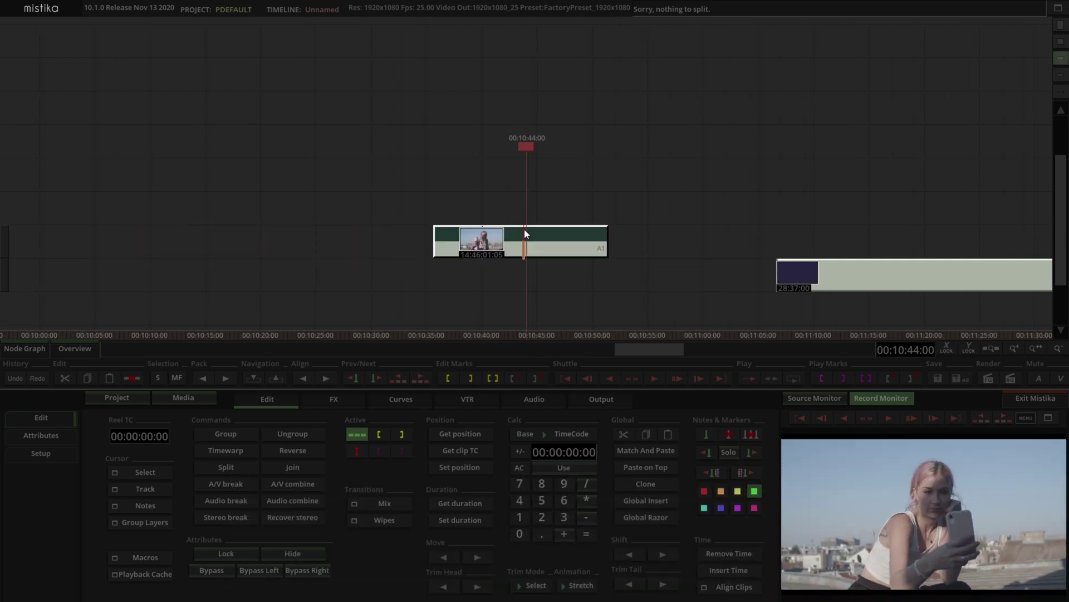
Set the playhead to 00:10:42:18, break the selfie clip's video from its audio, and move the video part earlier on the timeline.
{"action": "left_click_drag", "start_coordinate": [527, 145], "coordinate": [513, 183]}
{"action": "scroll", "coordinate": [587, 272], "scroll_direction": "up", "scroll_amount": 3}
{"action": "left_click", "coordinate": [684, 253]}
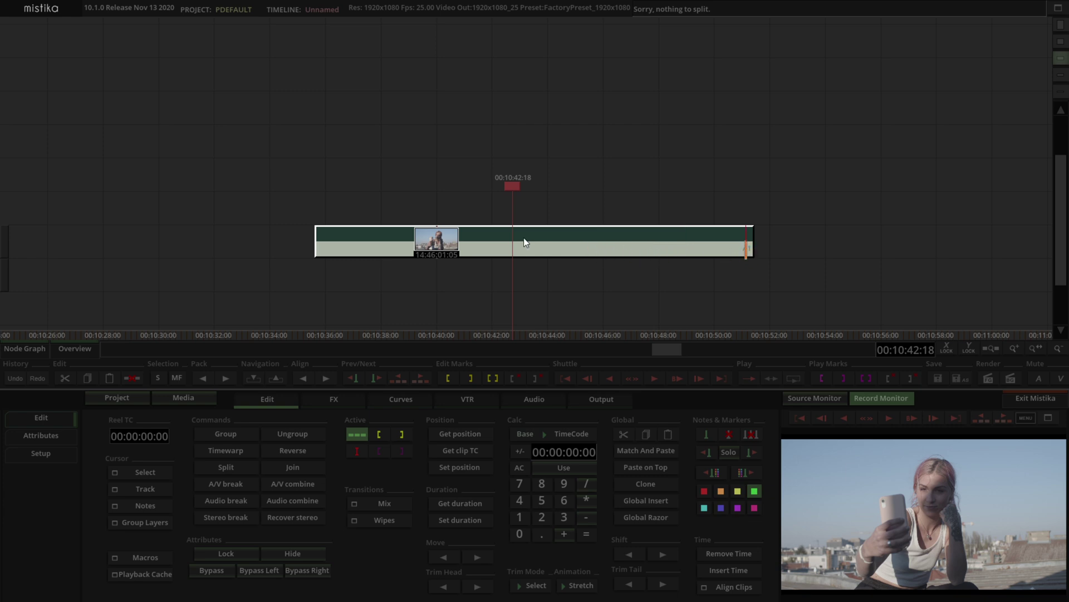
{"action": "left_click", "coordinate": [480, 234]}
{"action": "left_click", "coordinate": [495, 239]}
{"action": "mouse_move", "coordinate": [513, 226]}
{"action": "left_mouse_down"}
{"action": "mouse_move", "coordinate": [487, 145]}
{"action": "mouse_move", "coordinate": [436, 186]}
{"action": "mouse_move", "coordinate": [475, 107]}
{"action": "mouse_move", "coordinate": [599, 182]}
{"action": "mouse_move", "coordinate": [544, 174]}
{"action": "mouse_move", "coordinate": [554, 160]}
{"action": "mouse_move", "coordinate": [565, 170]}
{"action": "mouse_move", "coordinate": [413, 112]}
{"action": "mouse_move", "coordinate": [404, 119]}
{"action": "mouse_move", "coordinate": [643, 134]}
{"action": "mouse_move", "coordinate": [620, 176]}
{"action": "mouse_move", "coordinate": [600, 181]}
{"action": "mouse_move", "coordinate": [460, 174]}
{"action": "mouse_move", "coordinate": [166, 204]}
{"action": "left_mouse_up"}
{"action": "left_click", "coordinate": [589, 196]}
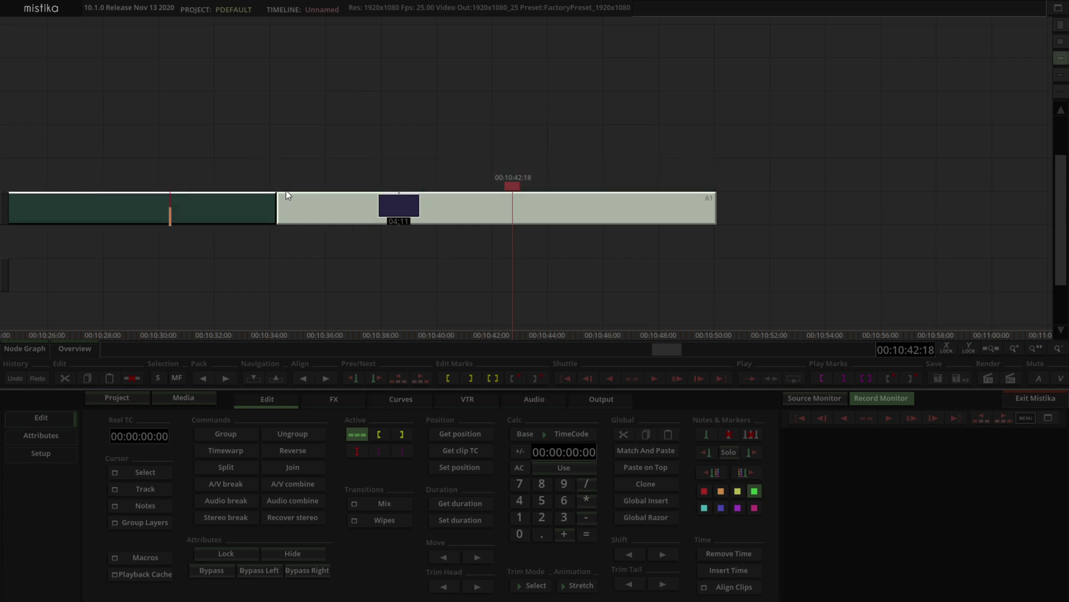
Rearrange the separated video and audio clips and bring the torch music clip onto their row.
{"action": "scroll", "coordinate": [383, 177], "scroll_direction": "down", "scroll_amount": 3}
{"action": "left_click_drag", "start_coordinate": [377, 209], "coordinate": [338, 208]}
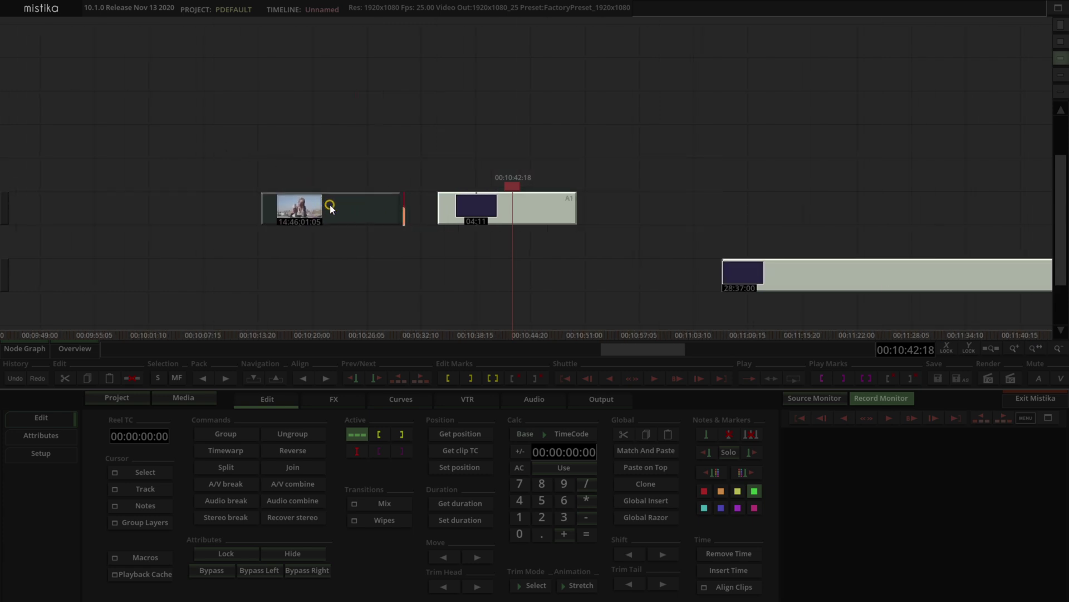
{"action": "left_click_drag", "start_coordinate": [501, 211], "coordinate": [485, 209]}
{"action": "left_click_drag", "start_coordinate": [800, 275], "coordinate": [664, 214]}
{"action": "left_click_drag", "start_coordinate": [358, 172], "coordinate": [688, 256]}
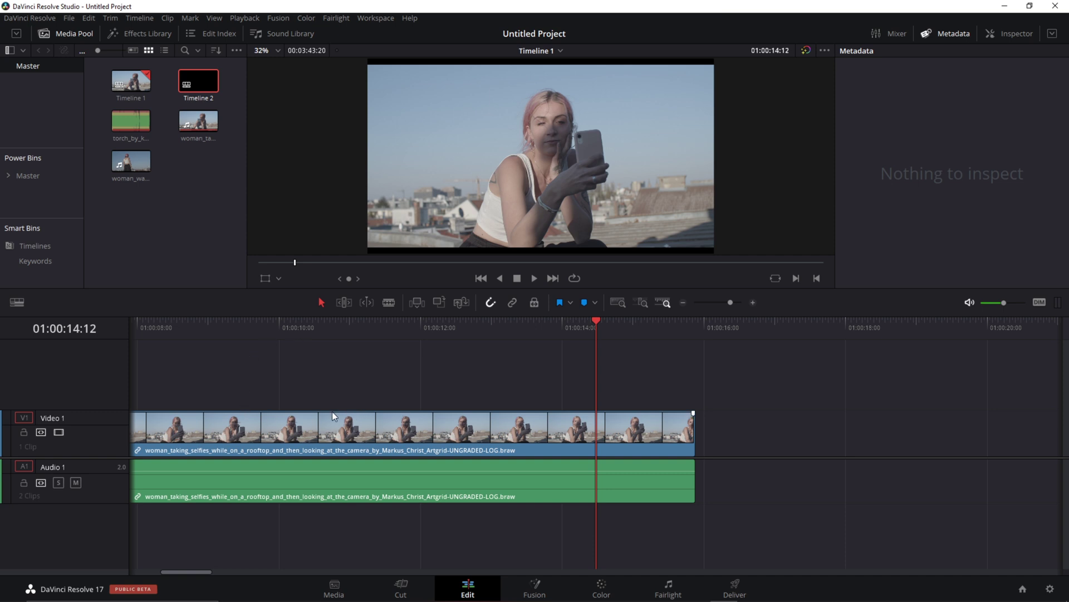
Switch to DaVinci Resolve and move the selfie clip's video along Video 1 without its audio, offsetting it by 15:20.
{"action": "left_click_drag", "start_coordinate": [326, 426], "coordinate": [640, 429]}
{"action": "left_click_drag", "start_coordinate": [465, 447], "coordinate": [769, 500]}
{"action": "left_click_drag", "start_coordinate": [699, 454], "coordinate": [853, 495]}
{"action": "left_click", "coordinate": [556, 497]}
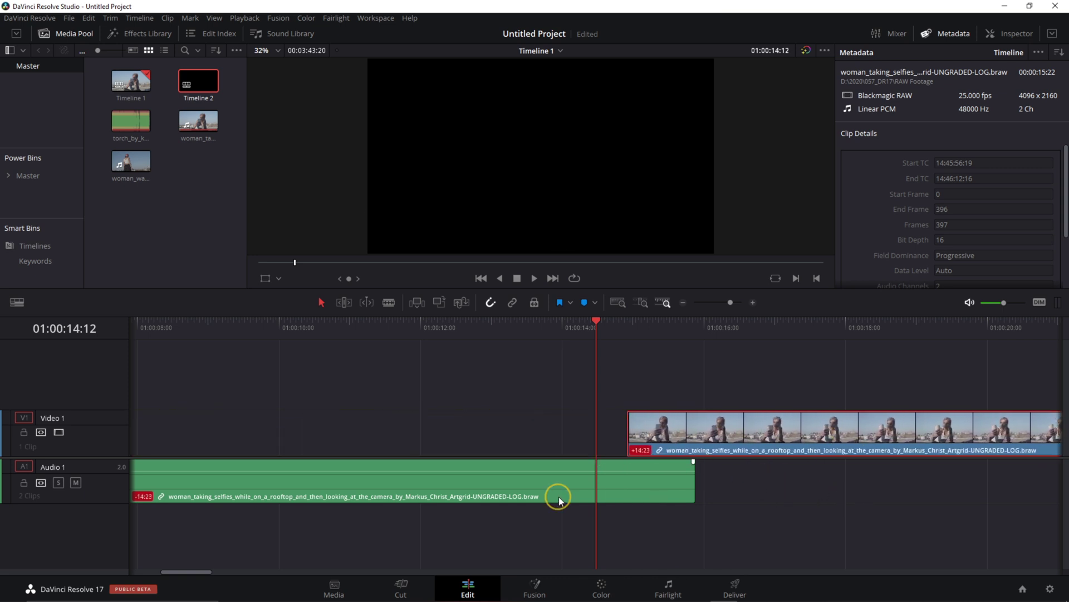
{"action": "left_click", "coordinate": [716, 442]}
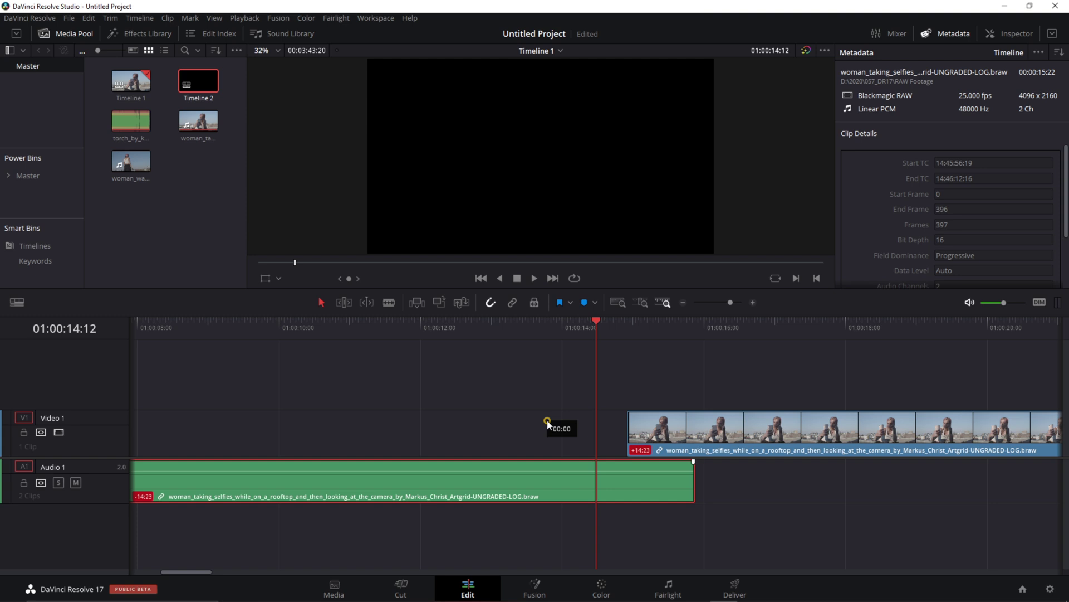
{"action": "left_click_drag", "start_coordinate": [681, 429], "coordinate": [731, 438]}
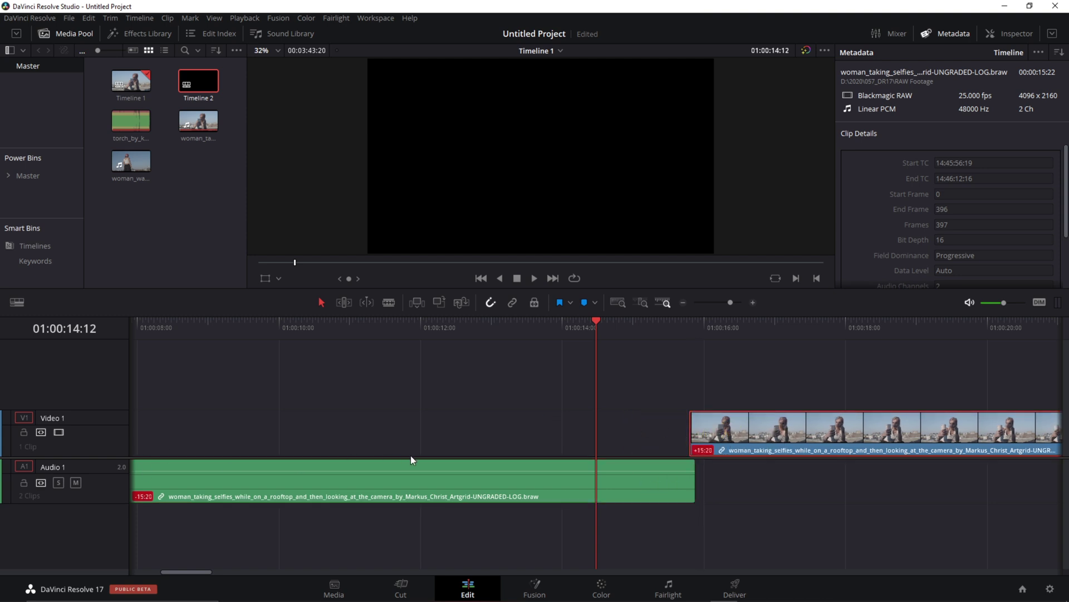
Duplicate the offset selfie video and audio onto the second and third video and audio tracks, and undo the last copy.
{"action": "double_click", "coordinate": [51, 466]}
{"action": "left_click_drag", "start_coordinate": [497, 358], "coordinate": [772, 509]}
{"action": "left_click_drag", "start_coordinate": [696, 419], "coordinate": [699, 351]}
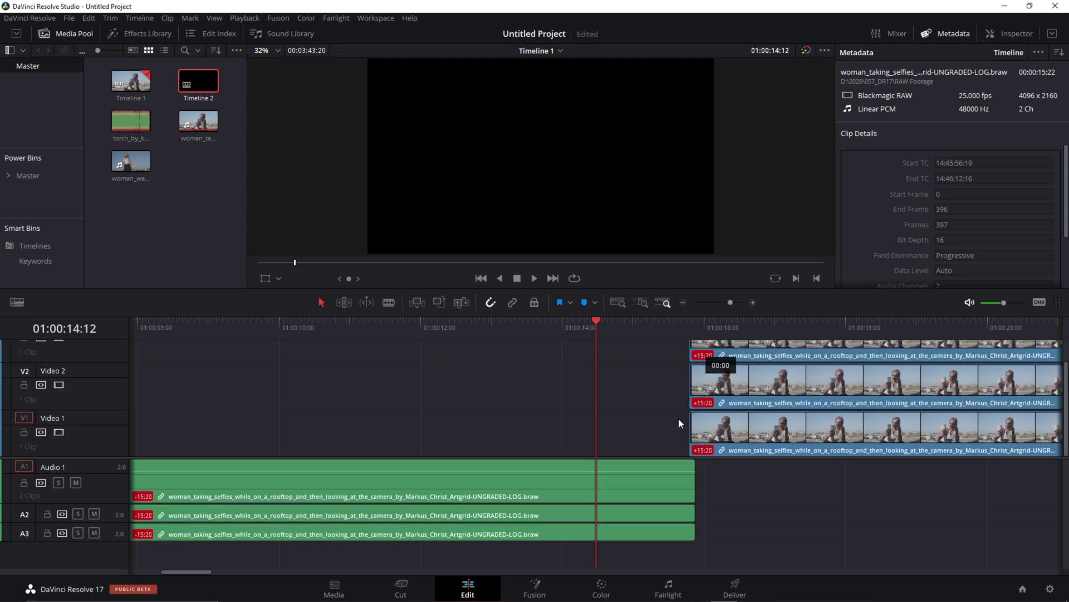
{"action": "key", "text": "ctrl+z"}
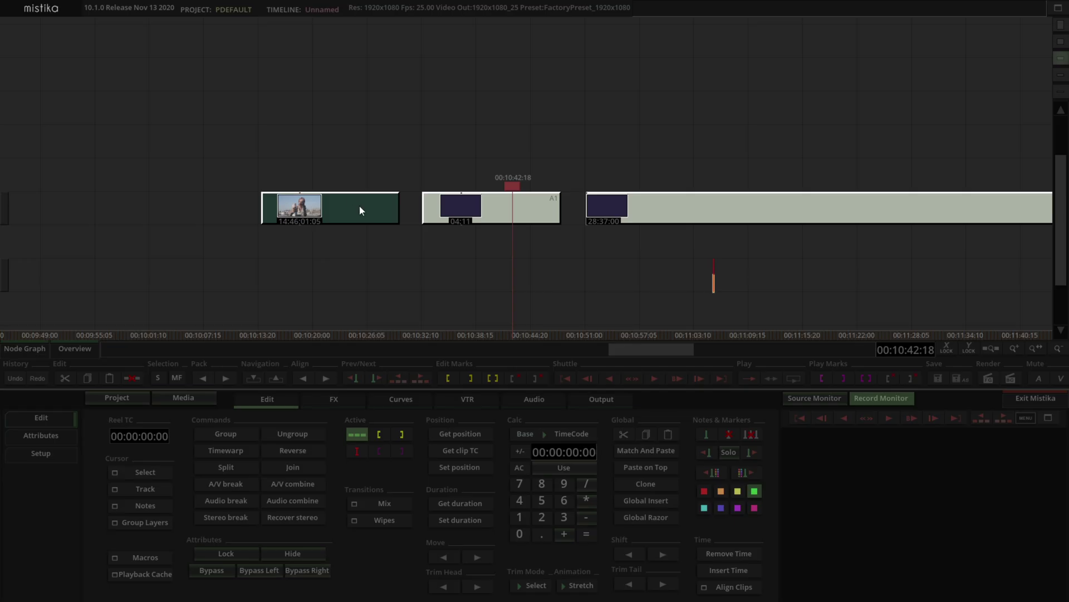
Switch to Mistika Boutique, move the selfie video clip to the row beneath the audio clip, and return it to the audio row.
{"action": "left_click", "coordinate": [364, 205]}
{"action": "left_click_drag", "start_coordinate": [363, 205], "coordinate": [472, 240]}
{"action": "left_click", "coordinate": [259, 244]}
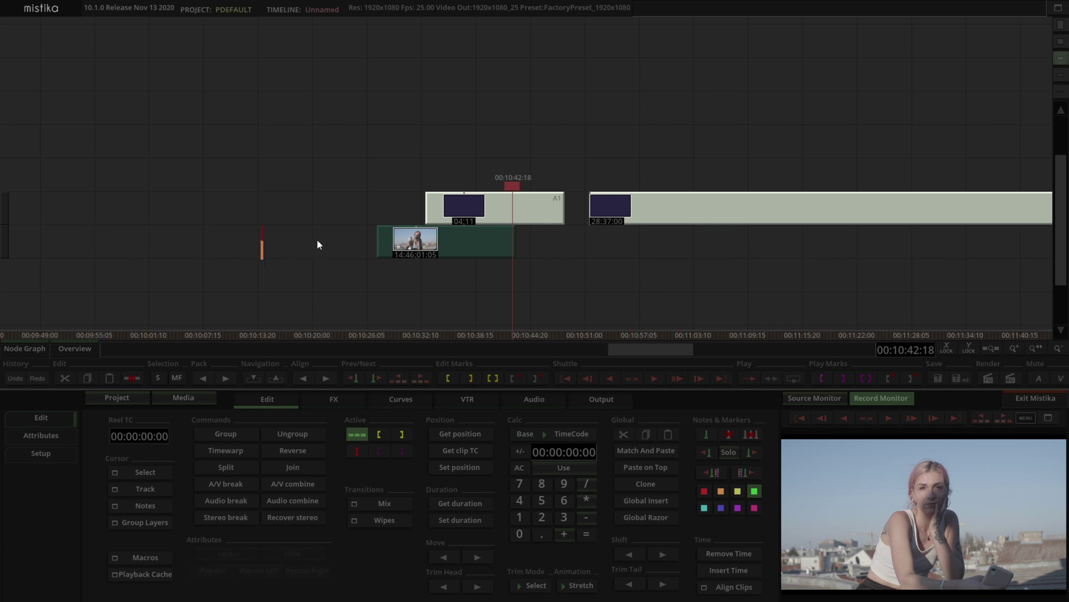
{"action": "left_click_drag", "start_coordinate": [458, 245], "coordinate": [327, 212]}
Set the playhead to 00:10:20:11 and delete the selfie audio and torch music clips, keeping only the video clip.
{"action": "left_click_drag", "start_coordinate": [516, 214], "coordinate": [323, 144]}
{"action": "left_click_drag", "start_coordinate": [411, 156], "coordinate": [320, 144]}
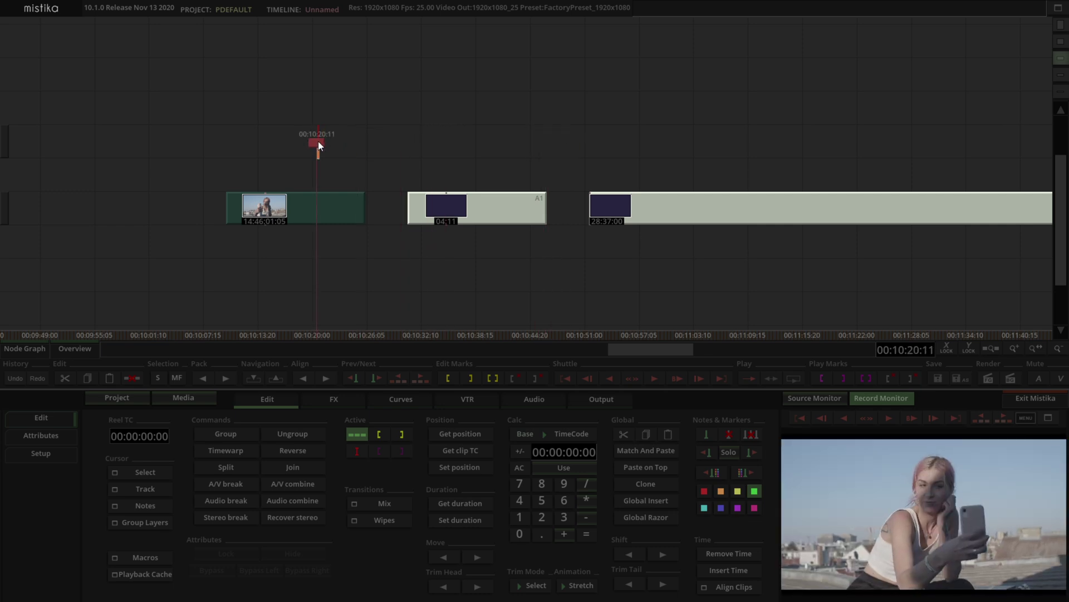
{"action": "key", "text": "Delete"}
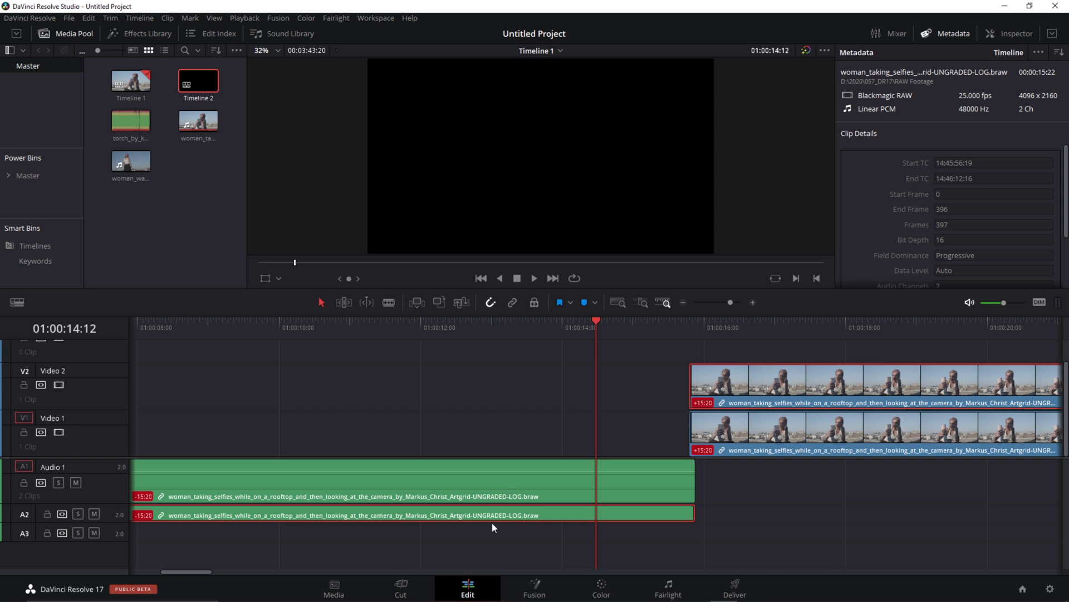
Switch to DaVinci Resolve and open the Fusion page, followed by the Color page.
{"action": "left_click", "coordinate": [534, 590]}
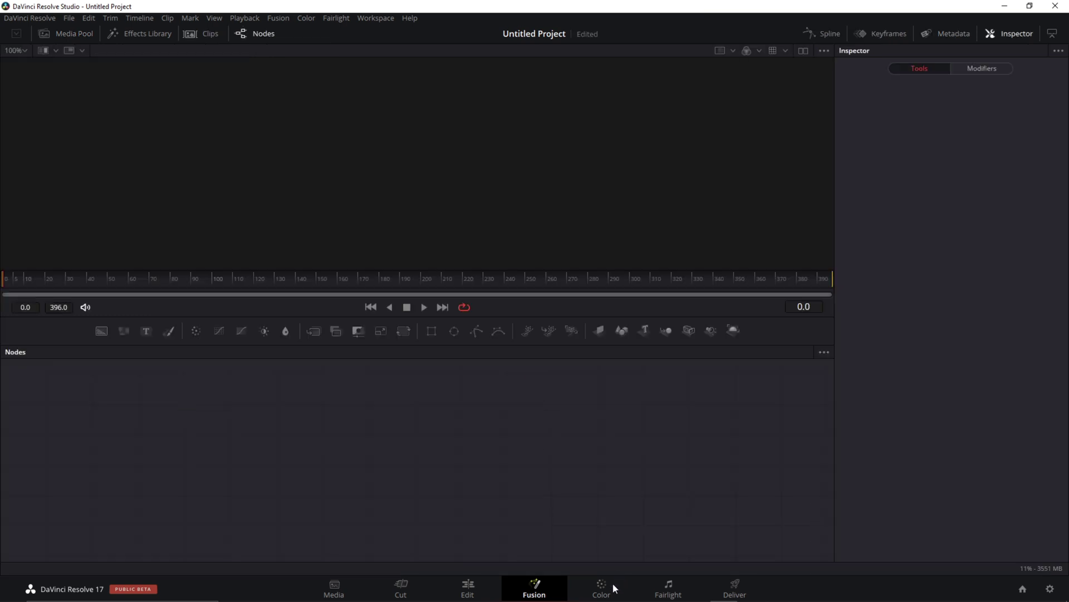
{"action": "left_click", "coordinate": [604, 585]}
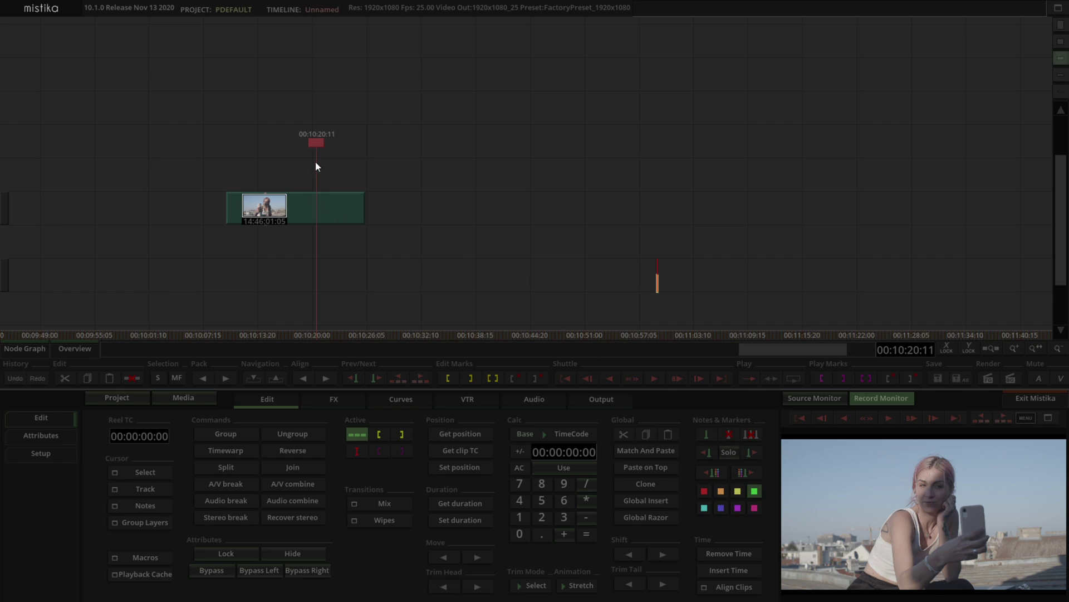
Switch to Mistika Boutique, apply a Color Grade effect to the selfie video clip, and set the playhead to 00:10:15:03.
{"action": "mouse_move", "coordinate": [274, 143]}
{"action": "left_mouse_down"}
{"action": "mouse_move", "coordinate": [263, 148]}
{"action": "mouse_move", "coordinate": [306, 150]}
{"action": "left_mouse_up"}
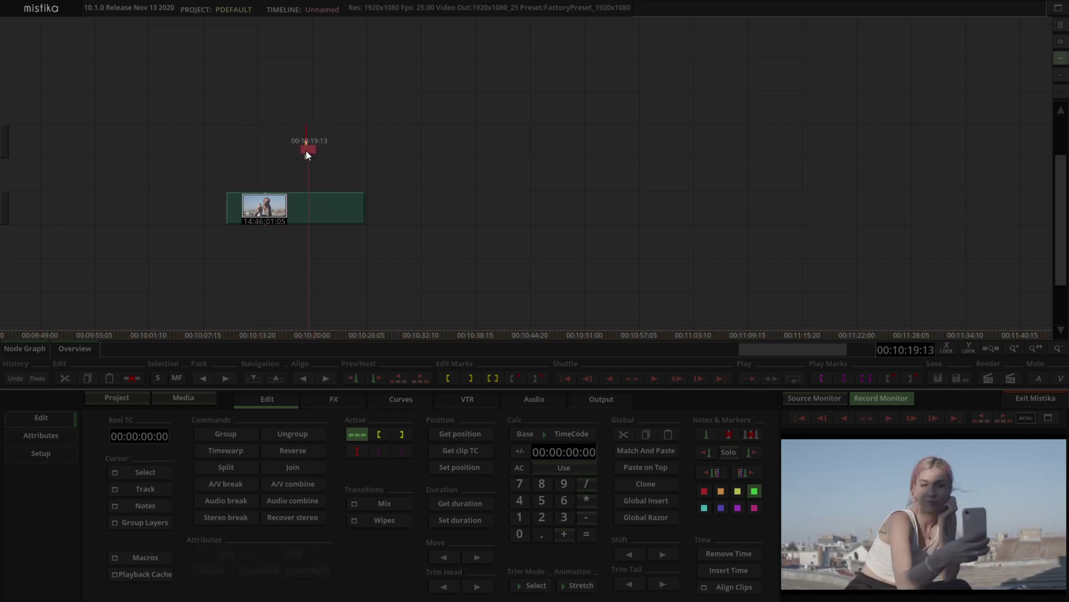
{"action": "left_click", "coordinate": [339, 403]}
{"action": "left_click", "coordinate": [334, 208]}
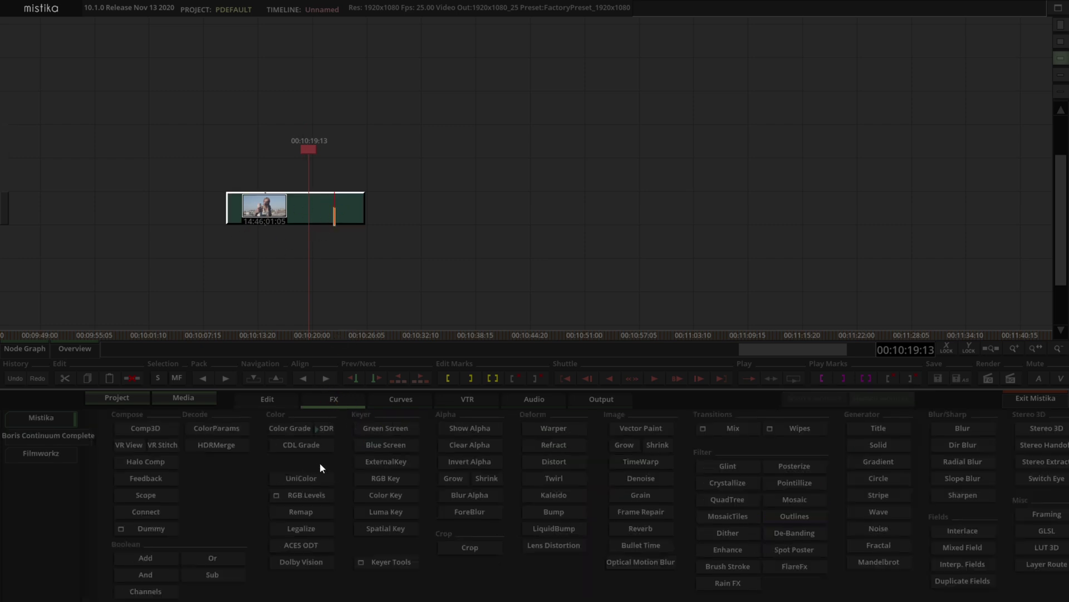
{"action": "left_click", "coordinate": [288, 430]}
{"action": "left_click_drag", "start_coordinate": [295, 152], "coordinate": [269, 126]}
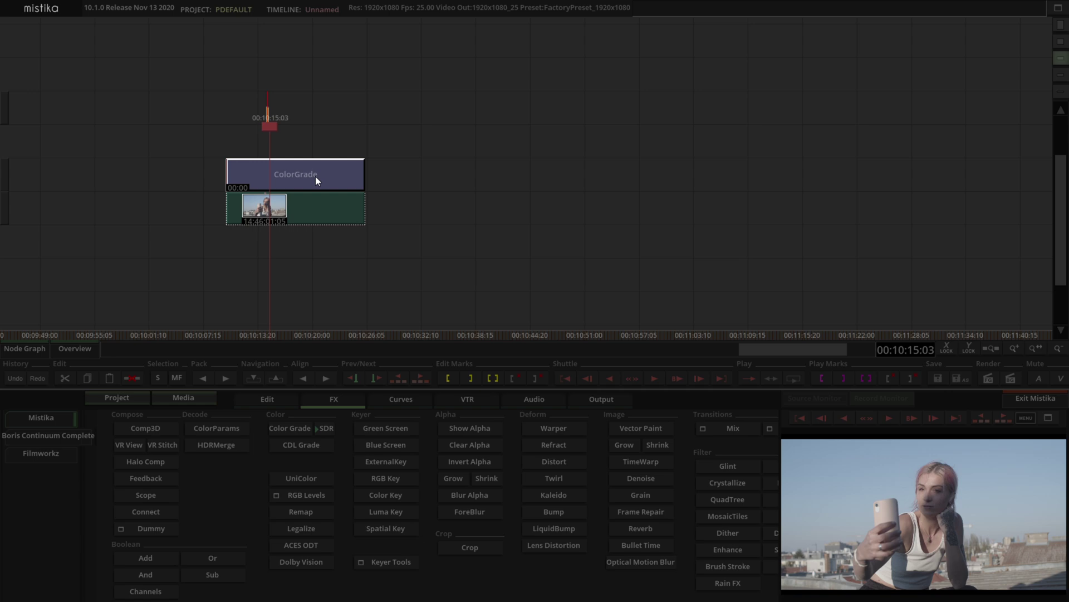
Open the ColorGrade effect twice, scrub through the footage in its viewer each time, and return to the timeline.
{"action": "double_click", "coordinate": [315, 176]}
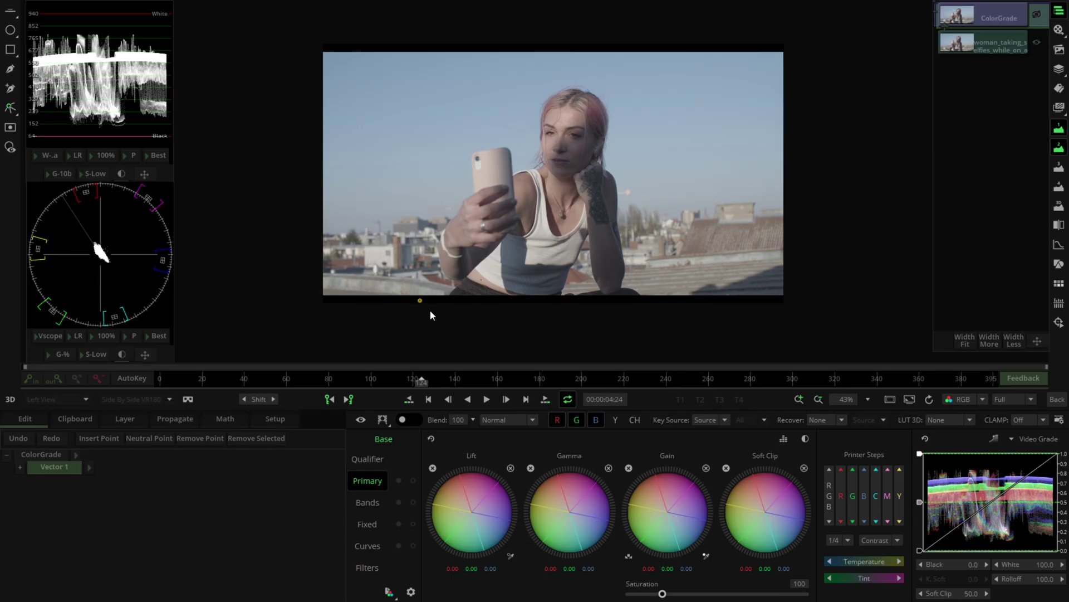
{"action": "left_click_drag", "start_coordinate": [490, 379], "coordinate": [440, 379]}
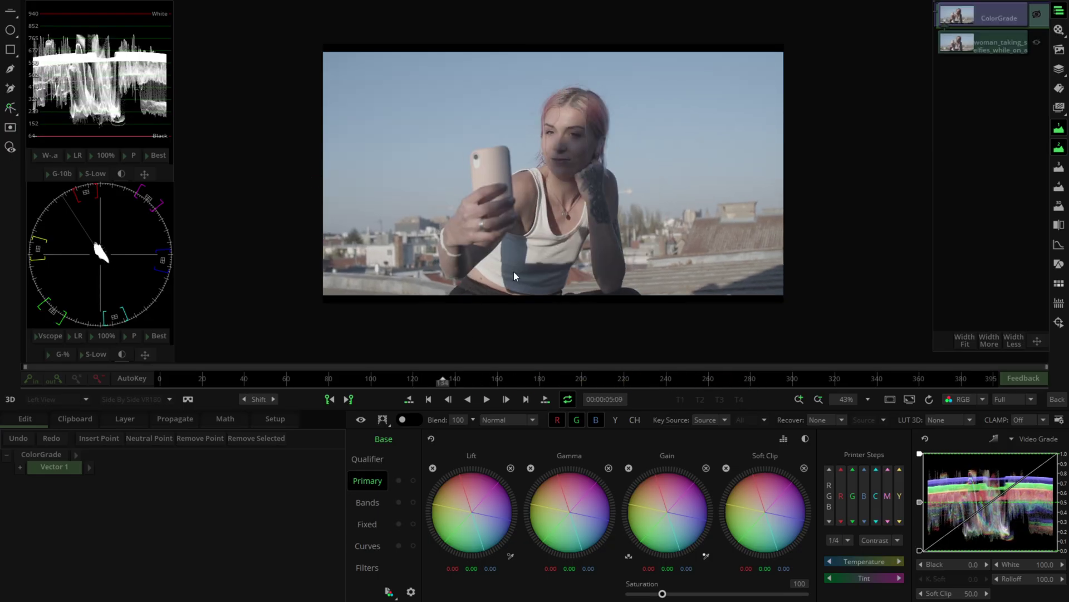
{"action": "scroll", "coordinate": [513, 271], "scroll_direction": "up", "scroll_amount": 1}
{"action": "scroll", "coordinate": [513, 272], "scroll_direction": "up", "scroll_amount": 1}
{"action": "left_click", "coordinate": [185, 383]}
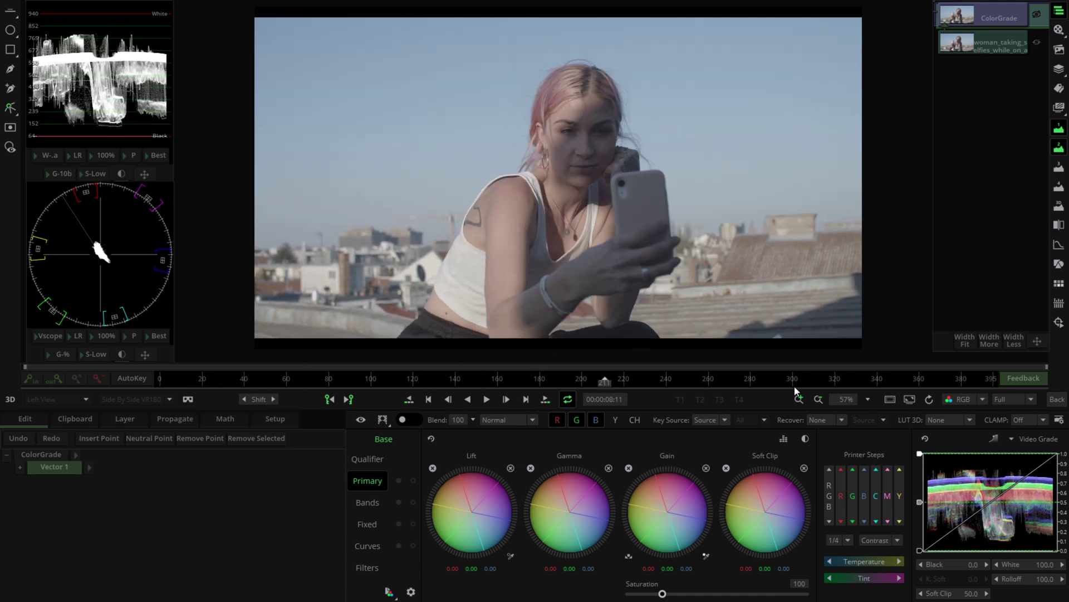
{"action": "left_click", "coordinate": [1050, 400]}
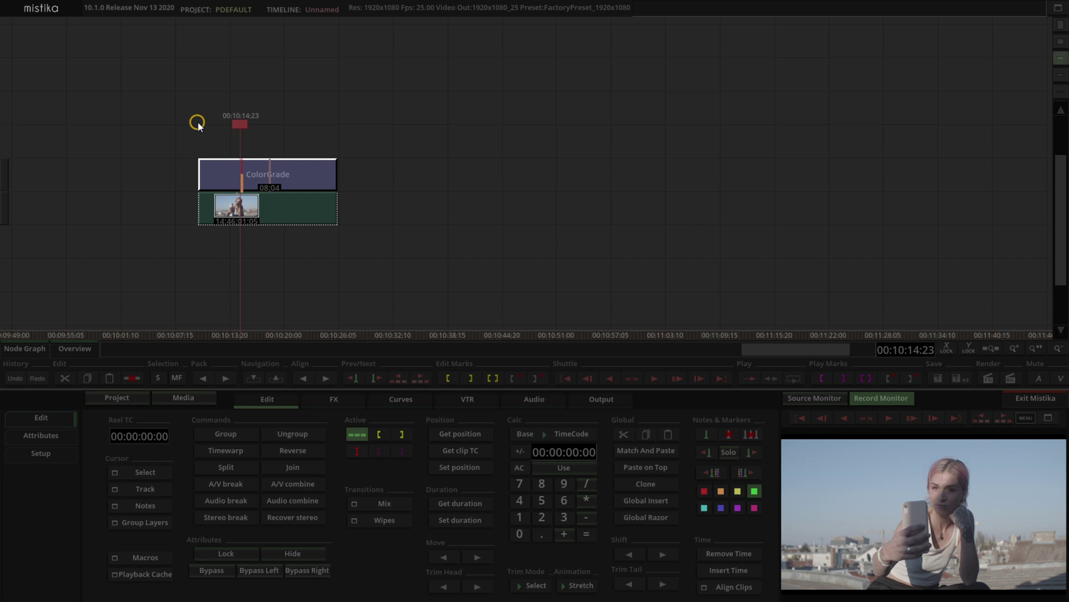
{"action": "double_click", "coordinate": [300, 177]}
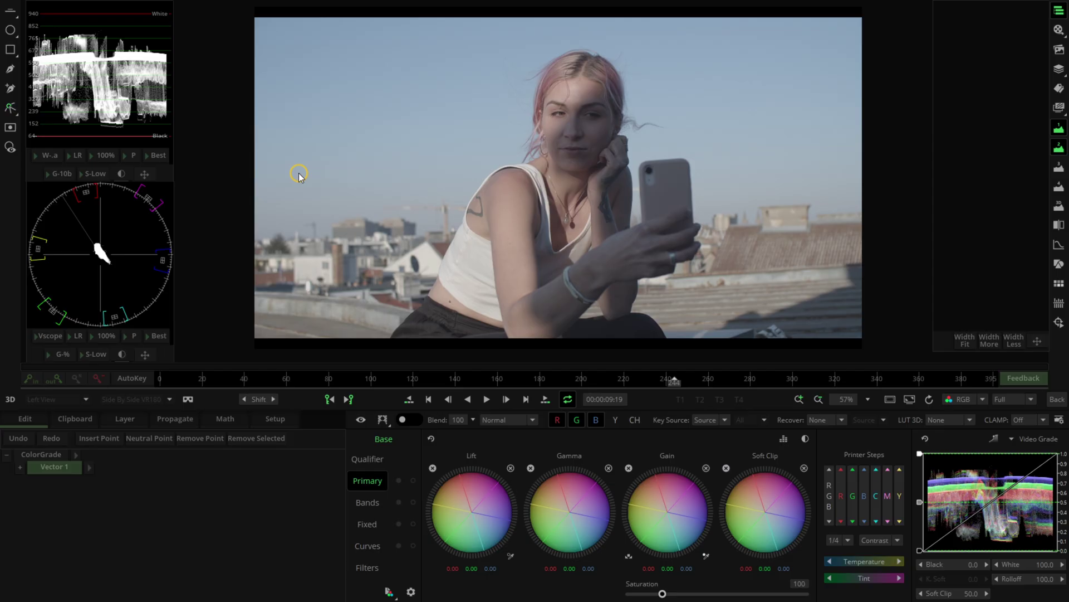
{"action": "left_click_drag", "start_coordinate": [674, 381], "coordinate": [851, 381]}
{"action": "left_click", "coordinate": [1050, 399]}
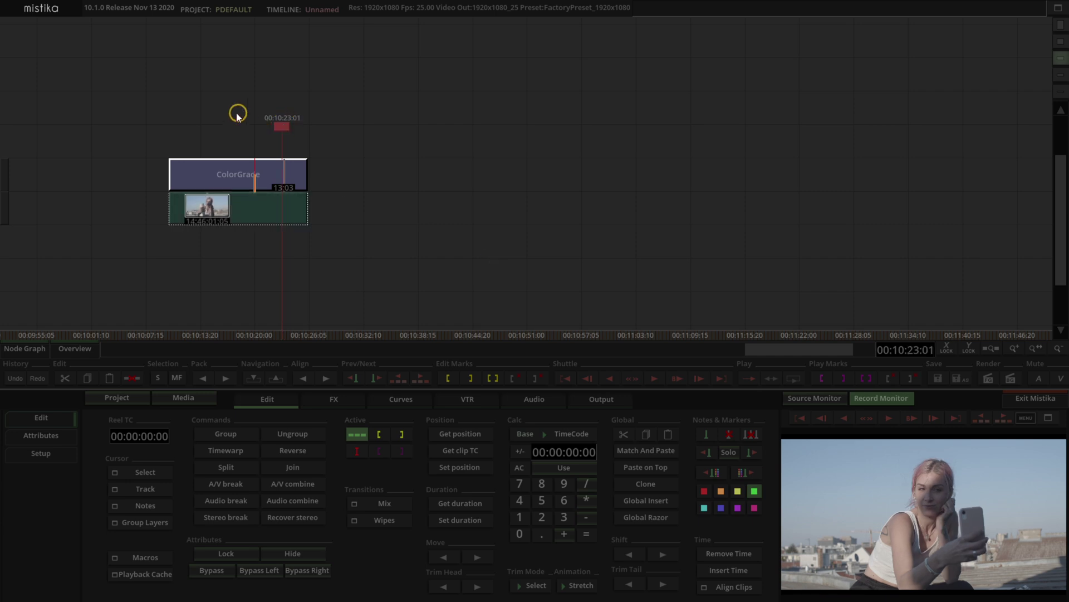
Set the playhead to 00:10:15:14 and stack a Comp3D effect on top of the ColorGrade effect.
{"action": "left_click", "coordinate": [274, 187]}
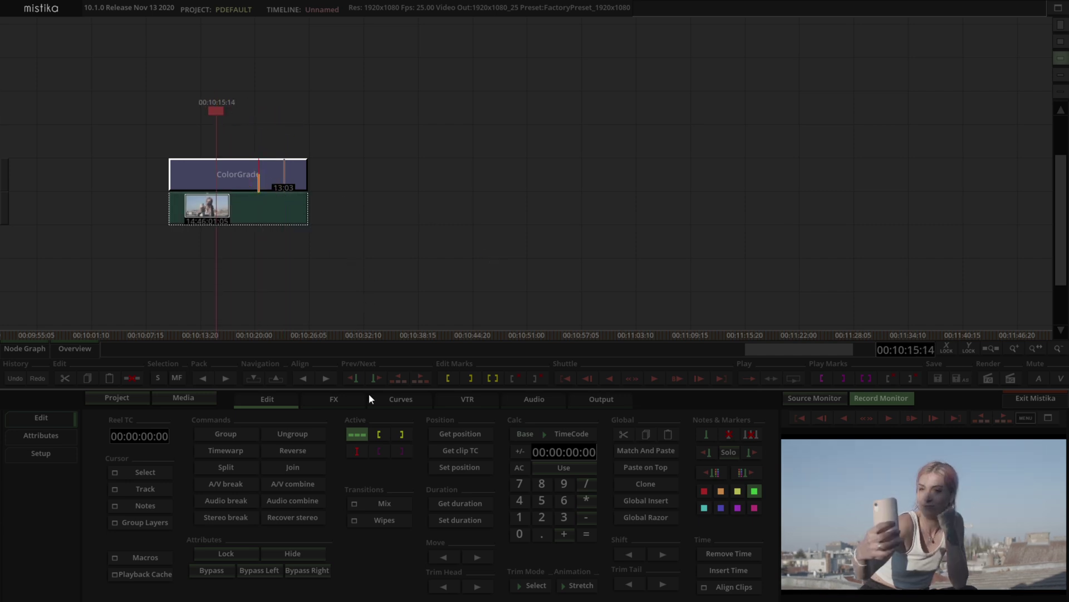
{"action": "left_click", "coordinate": [341, 401]}
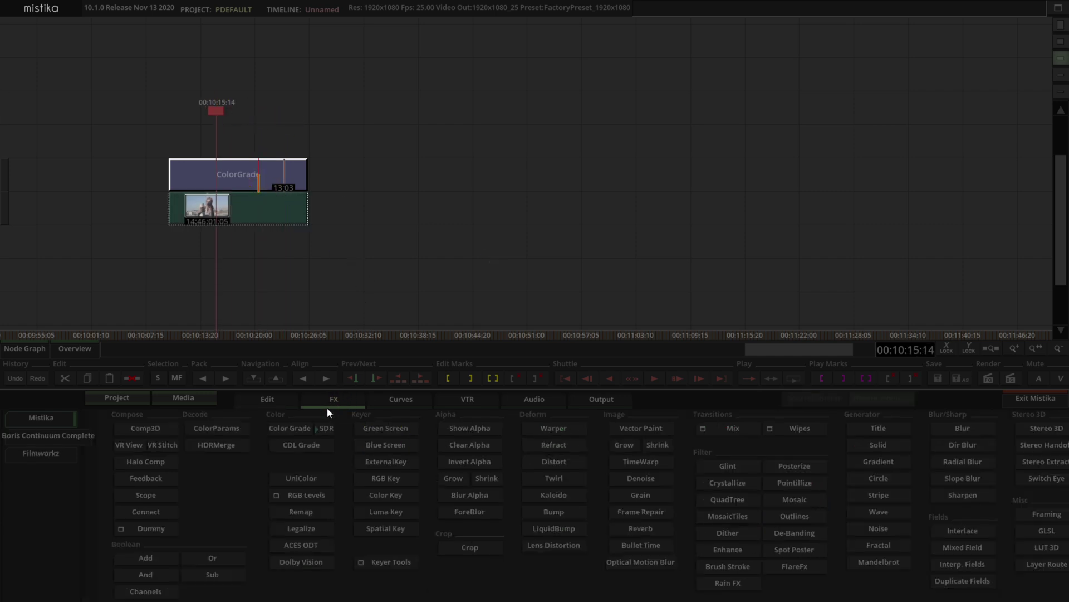
{"action": "left_click", "coordinate": [146, 428]}
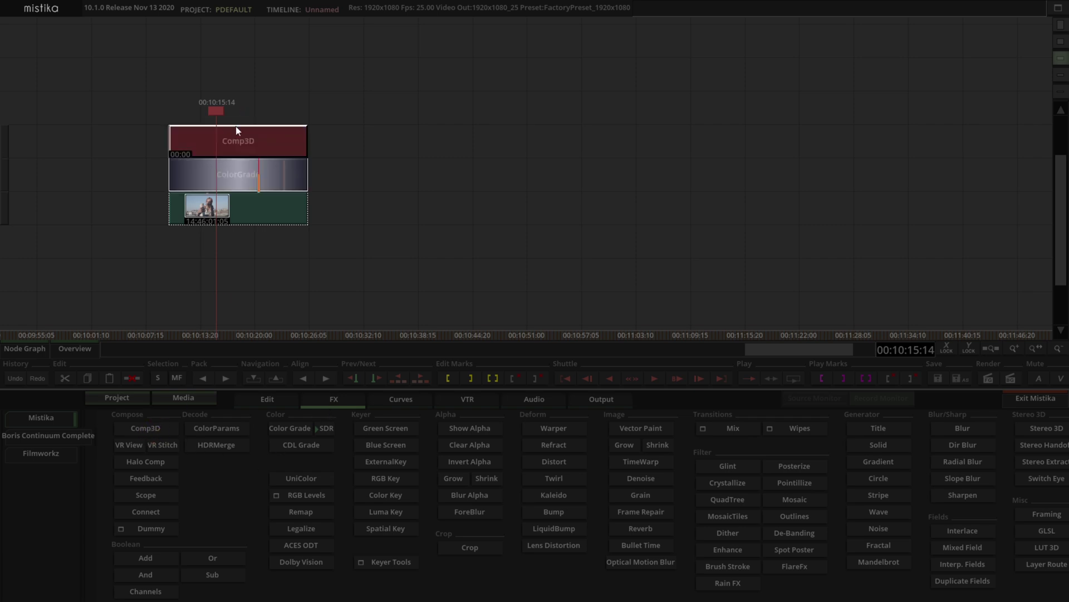
Open the Comp3D effect, tilt the picture in 3D perspective, and return to the timeline.
{"action": "double_click", "coordinate": [239, 143]}
{"action": "scroll", "coordinate": [501, 208], "scroll_direction": "down", "scroll_amount": 3}
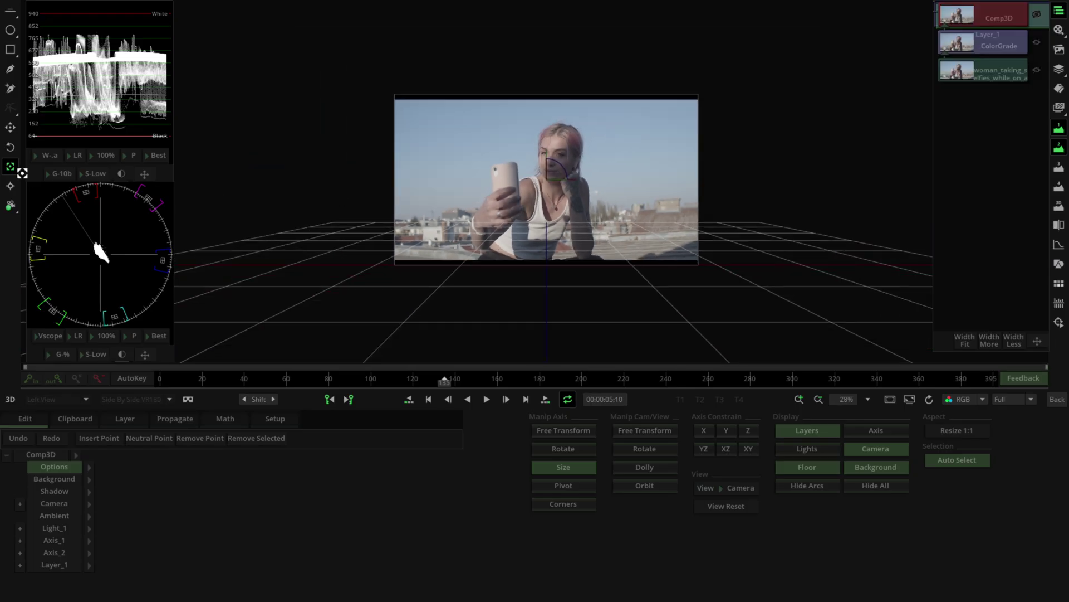
{"action": "left_click", "coordinate": [10, 205]}
{"action": "left_click_drag", "start_coordinate": [741, 193], "coordinate": [766, 174]}
{"action": "key", "text": "Escape"}
View the stack above Comp3D at 00:10:13:22, lower the playhead to the ColorGrade level at 00:10:14:07, and open ColorGrade.
{"action": "left_click_drag", "start_coordinate": [212, 116], "coordinate": [202, 96]}
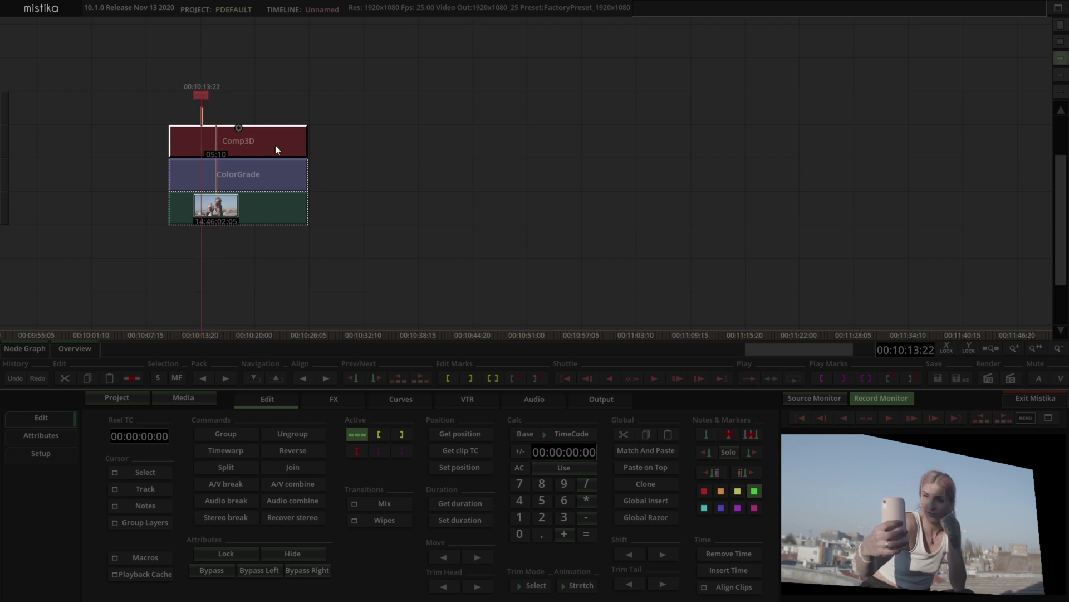
{"action": "left_click_drag", "start_coordinate": [202, 98], "coordinate": [205, 168]}
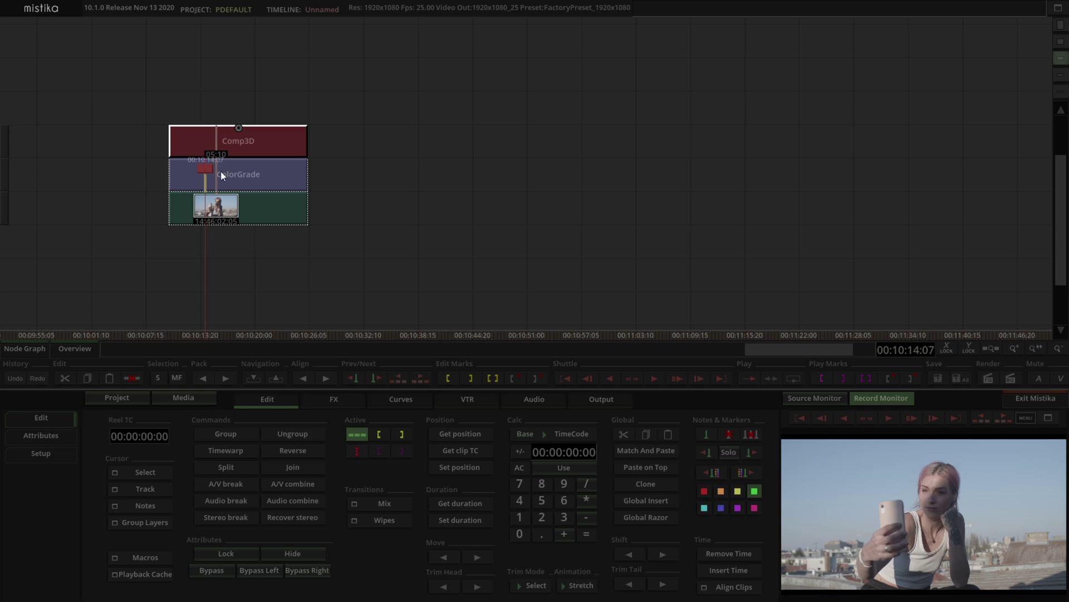
{"action": "double_click", "coordinate": [246, 174]}
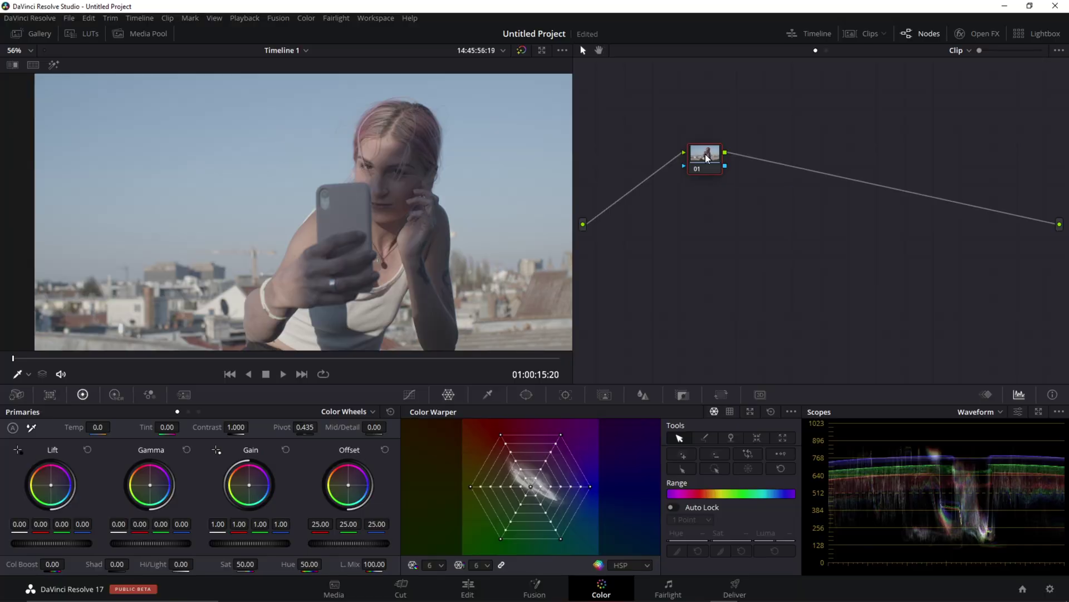
Switch to DaVinci Resolve's Color page, reposition node 01 and add three serial nodes after it.
{"action": "mouse_move", "coordinate": [706, 159]}
{"action": "left_mouse_down"}
{"action": "mouse_move", "coordinate": [724, 181]}
{"action": "mouse_move", "coordinate": [688, 186]}
{"action": "mouse_move", "coordinate": [710, 174]}
{"action": "left_mouse_up"}
{"action": "key", "text": "alt+s"}
{"action": "key", "text": "alt+s"}
{"action": "key", "text": "alt+s"}
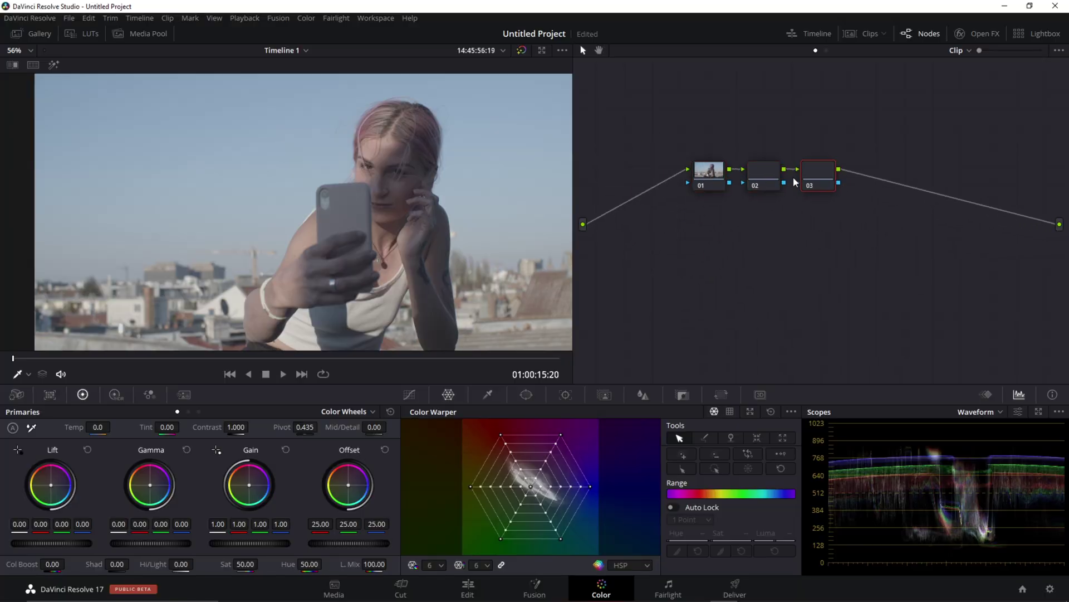
Add a parallel node to node 01, adjust the layout of the neighbouring nodes, and select the parallel node.
{"action": "left_click", "coordinate": [706, 181]}
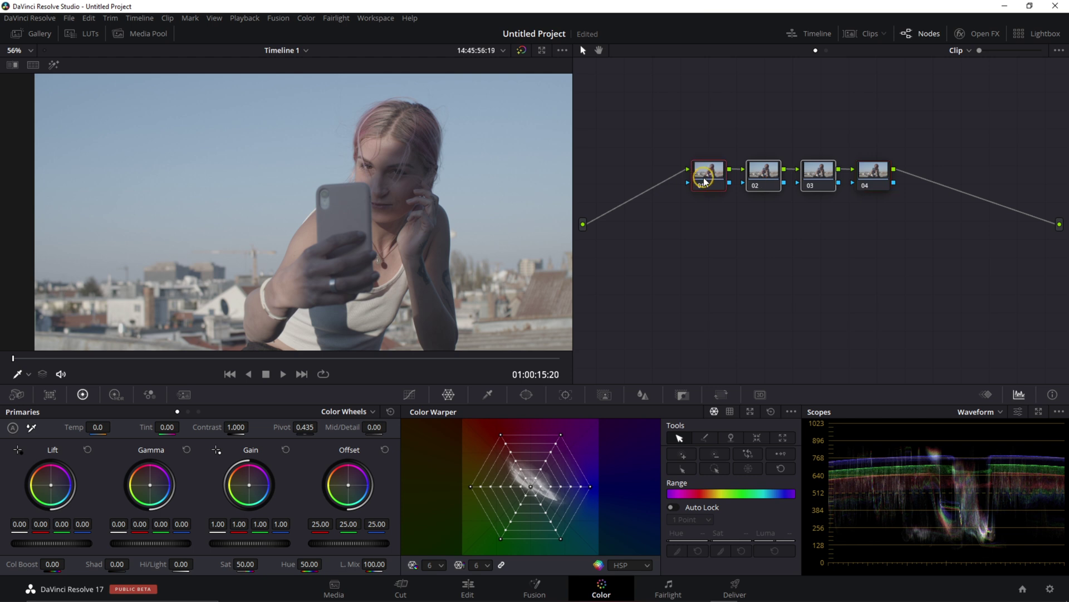
{"action": "key", "text": "alt+p"}
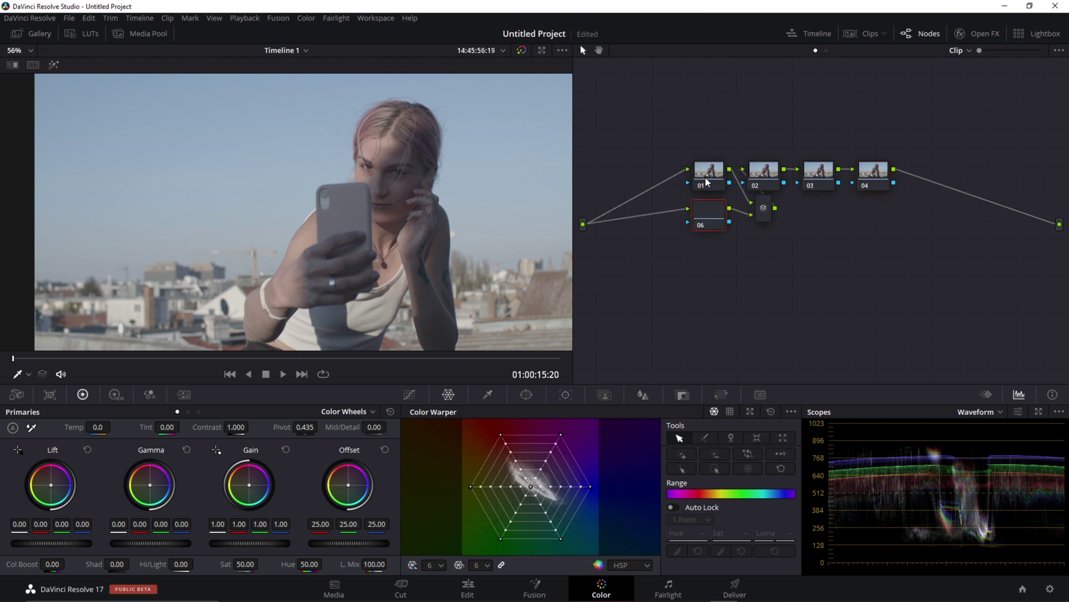
{"action": "left_click_drag", "start_coordinate": [763, 181], "coordinate": [790, 206]}
{"action": "left_click", "coordinate": [708, 212]}
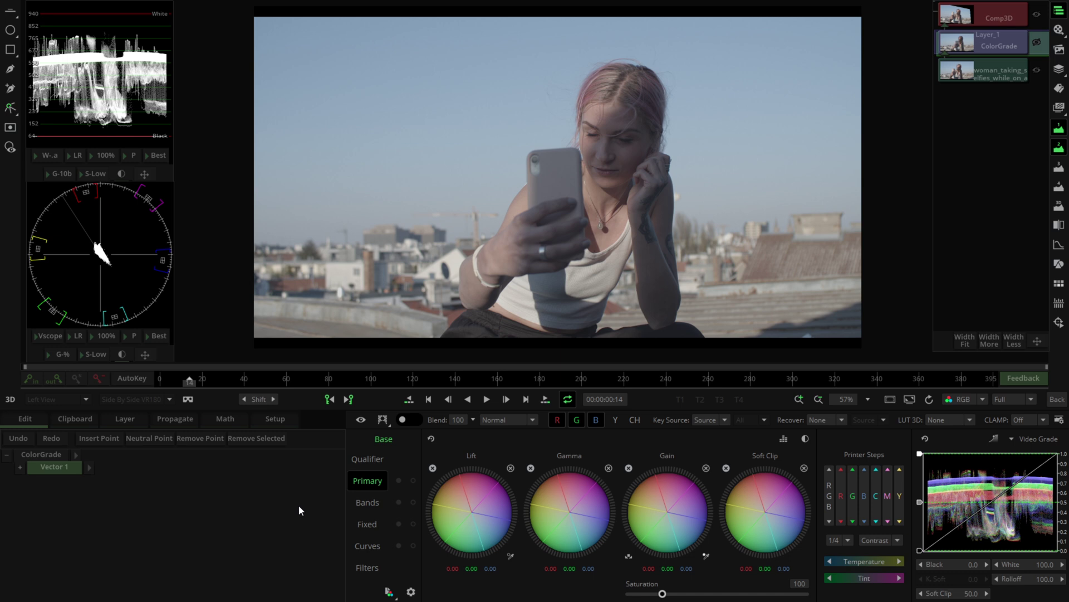
Switch to Mistika Boutique's ColorGrade editor, examine its vector list, and select Vector 1.
{"action": "left_click", "coordinate": [44, 465]}
{"action": "left_click", "coordinate": [71, 471]}
{"action": "left_click", "coordinate": [79, 483]}
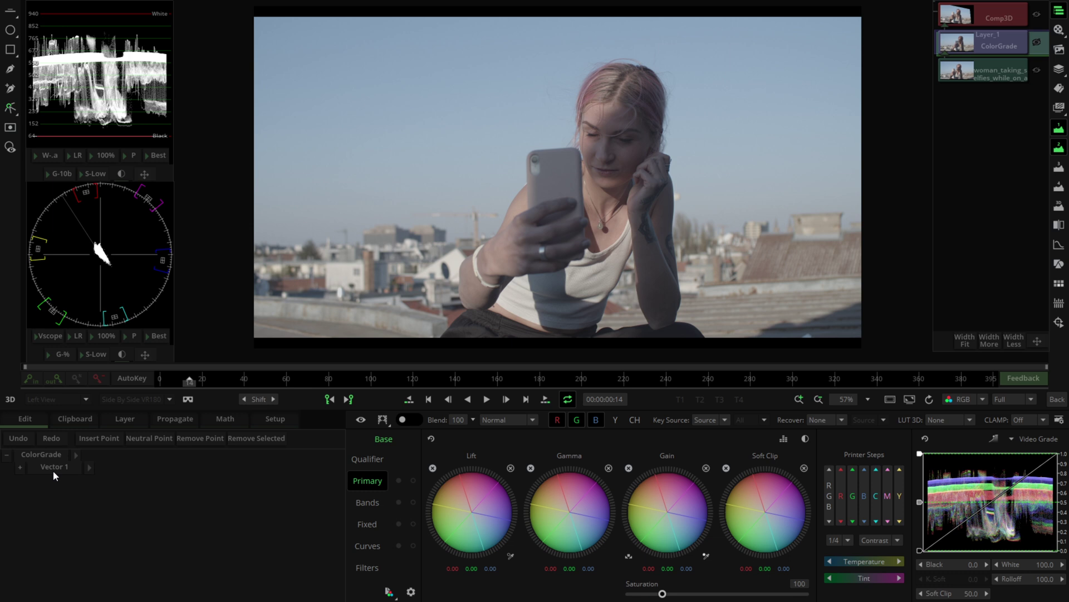
{"action": "left_click", "coordinate": [59, 472]}
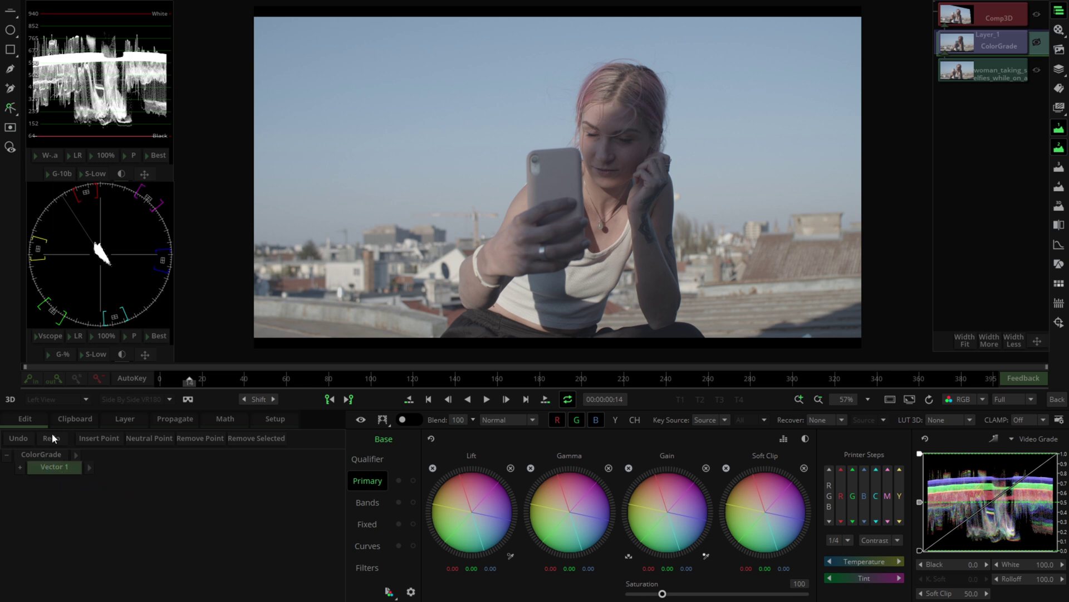
Add four more vector layers below Vector 1 in the ColorGrade effect.
{"action": "left_click", "coordinate": [125, 418]}
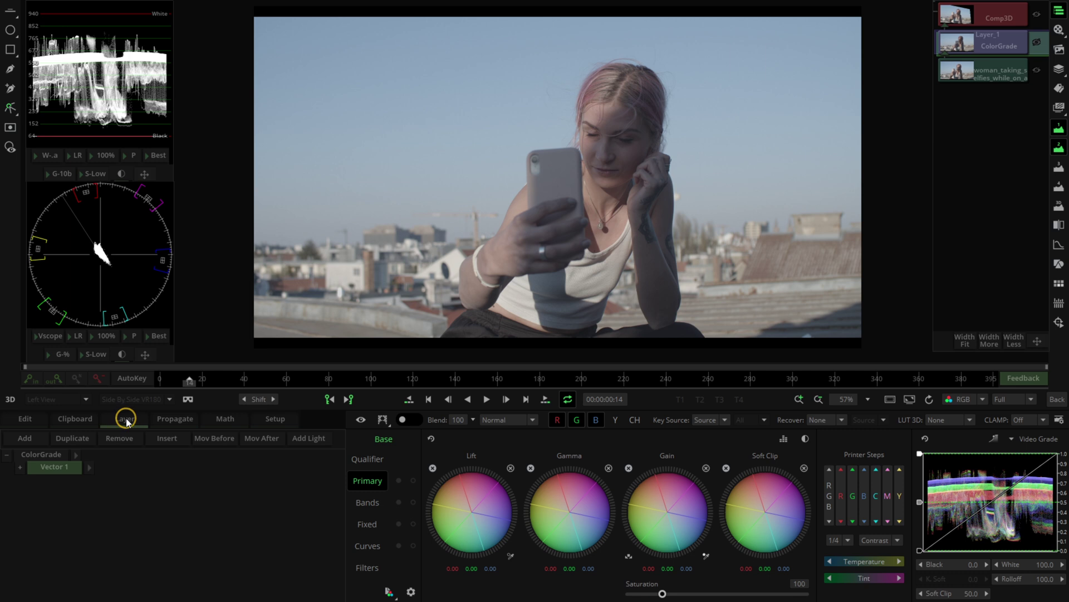
{"action": "left_click", "coordinate": [25, 439]}
{"action": "left_click", "coordinate": [25, 439]}
{"action": "left_click", "coordinate": [25, 439]}
{"action": "left_click", "coordinate": [25, 439]}
Select the added vectors one after another to view their grading controls, ending on Vector 2.
{"action": "left_click", "coordinate": [63, 503]}
{"action": "left_click", "coordinate": [65, 478]}
{"action": "left_click", "coordinate": [58, 503]}
{"action": "left_click", "coordinate": [61, 517]}
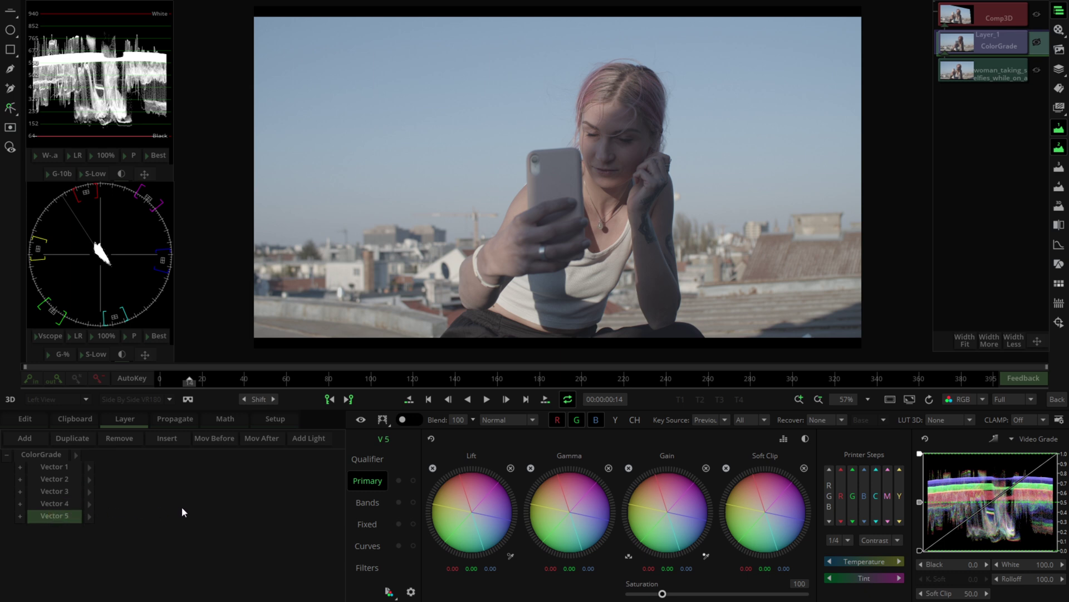
{"action": "left_click", "coordinate": [70, 479]}
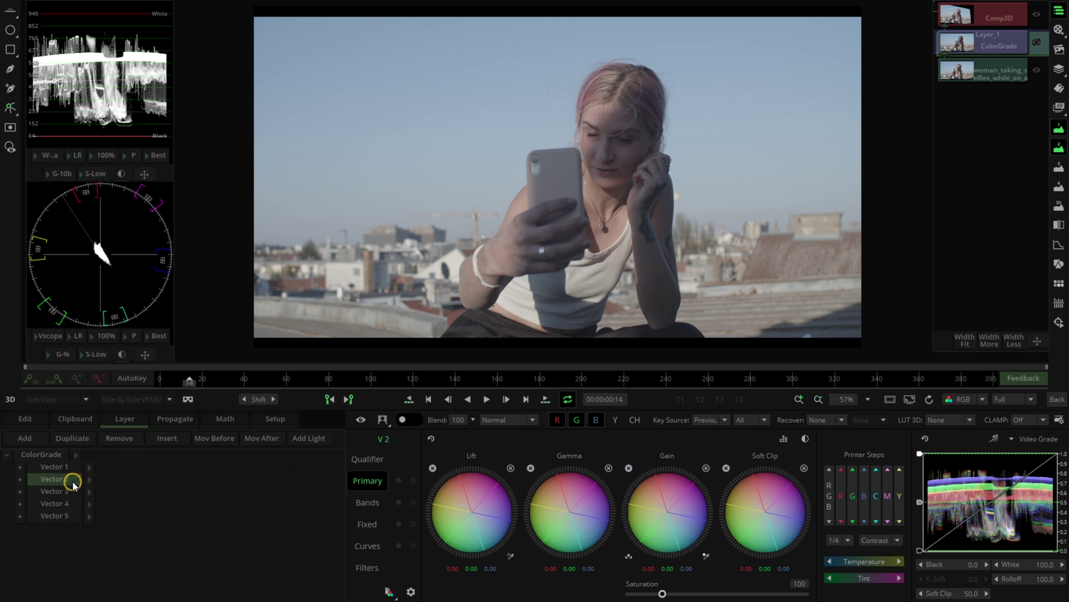
Select Vector 4 and flip the input arrows beside Vector 2 and Vector 3.
{"action": "left_click", "coordinate": [63, 504]}
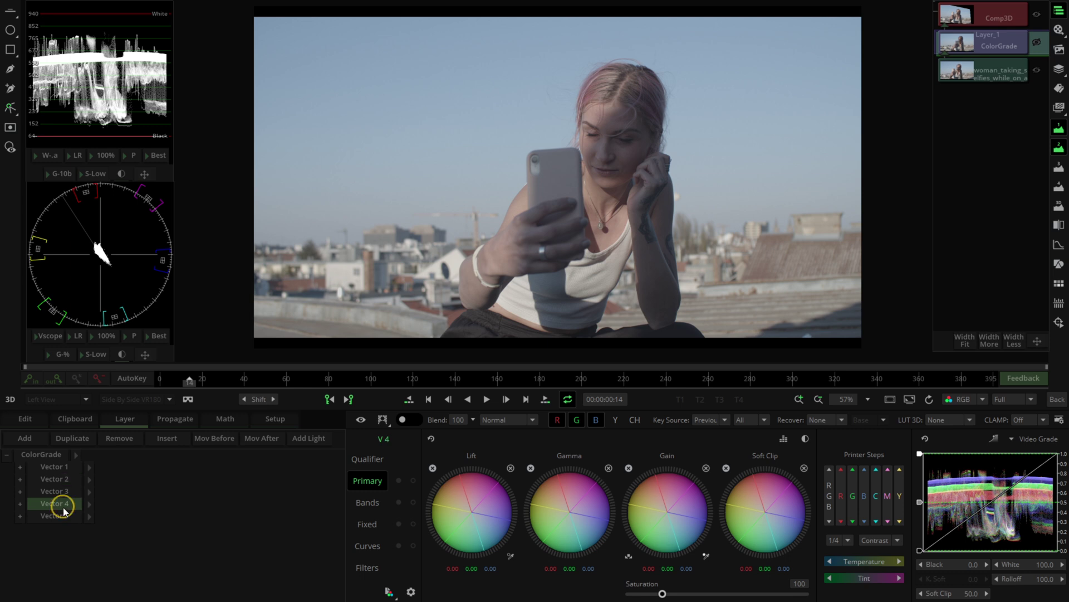
{"action": "left_click", "coordinate": [92, 481]}
{"action": "left_click", "coordinate": [89, 490]}
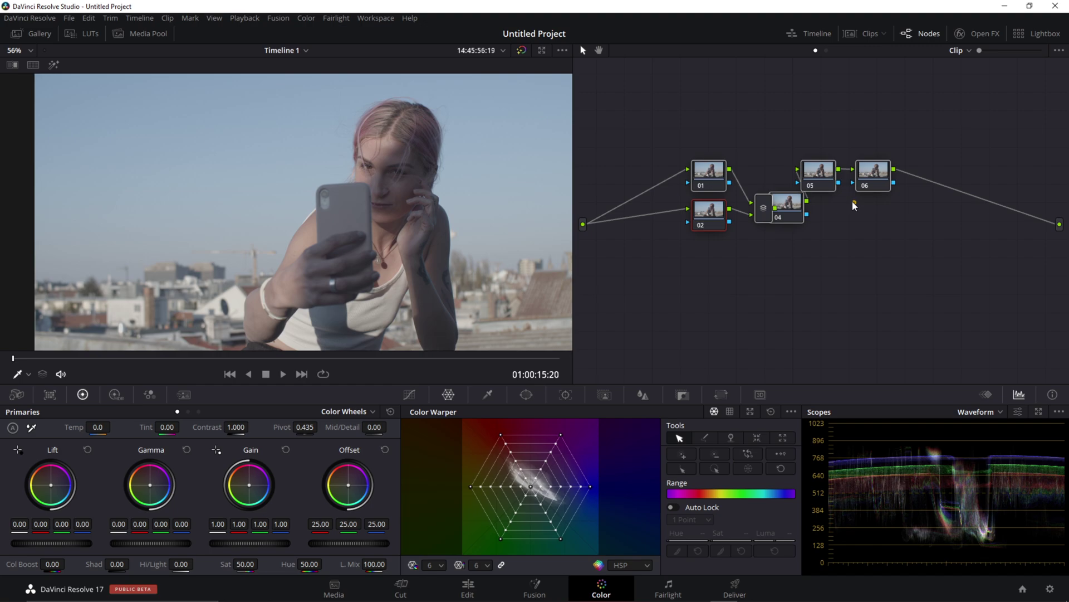
Select node 05 in DaVinci Resolve, then switch to Mistika Boutique and step through Vectors 3, 4 and 5.
{"action": "left_click", "coordinate": [818, 171]}
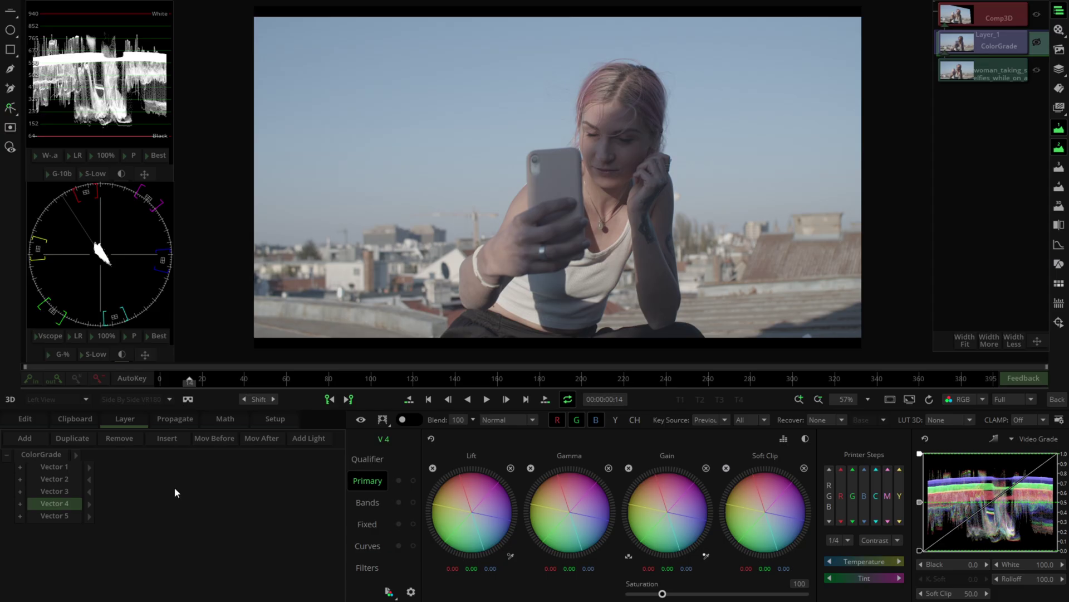
{"action": "left_click", "coordinate": [60, 492]}
{"action": "left_click", "coordinate": [62, 504]}
{"action": "left_click", "coordinate": [63, 515]}
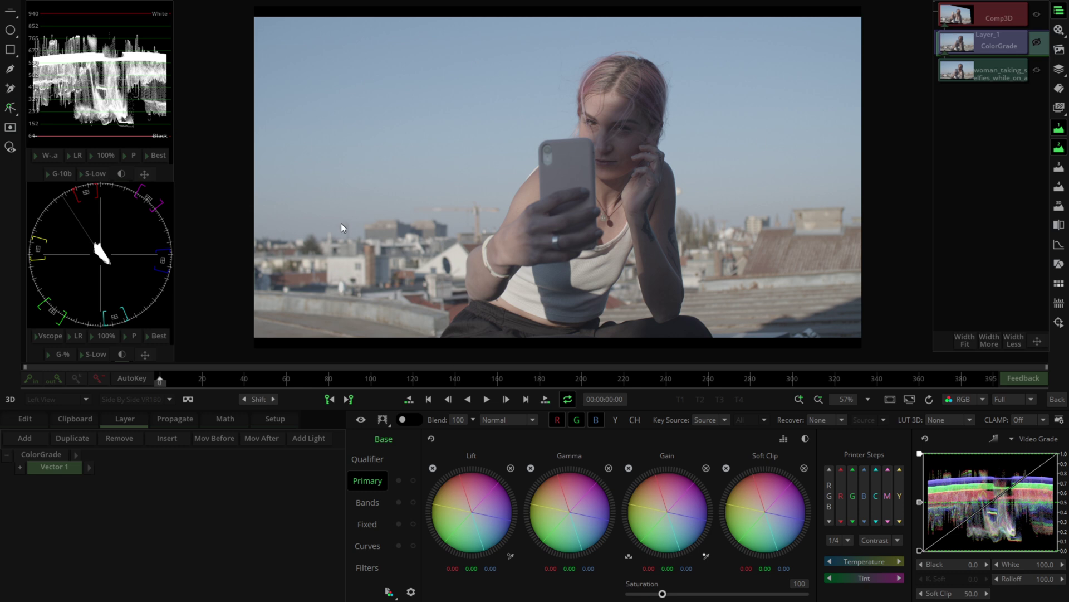
Reposition the waveform and the vectorscope, and hide both scopes.
{"action": "mouse_move", "coordinate": [102, 87]}
{"action": "left_mouse_down"}
{"action": "mouse_move", "coordinate": [228, 119]}
{"action": "mouse_move", "coordinate": [221, 109]}
{"action": "mouse_move", "coordinate": [372, 169]}
{"action": "mouse_move", "coordinate": [590, 386]}
{"action": "mouse_move", "coordinate": [195, 434]}
{"action": "mouse_move", "coordinate": [983, 436]}
{"action": "mouse_move", "coordinate": [348, 444]}
{"action": "mouse_move", "coordinate": [195, 65]}
{"action": "mouse_move", "coordinate": [111, 74]}
{"action": "left_mouse_up"}
{"action": "left_click_drag", "start_coordinate": [95, 263], "coordinate": [196, 274]}
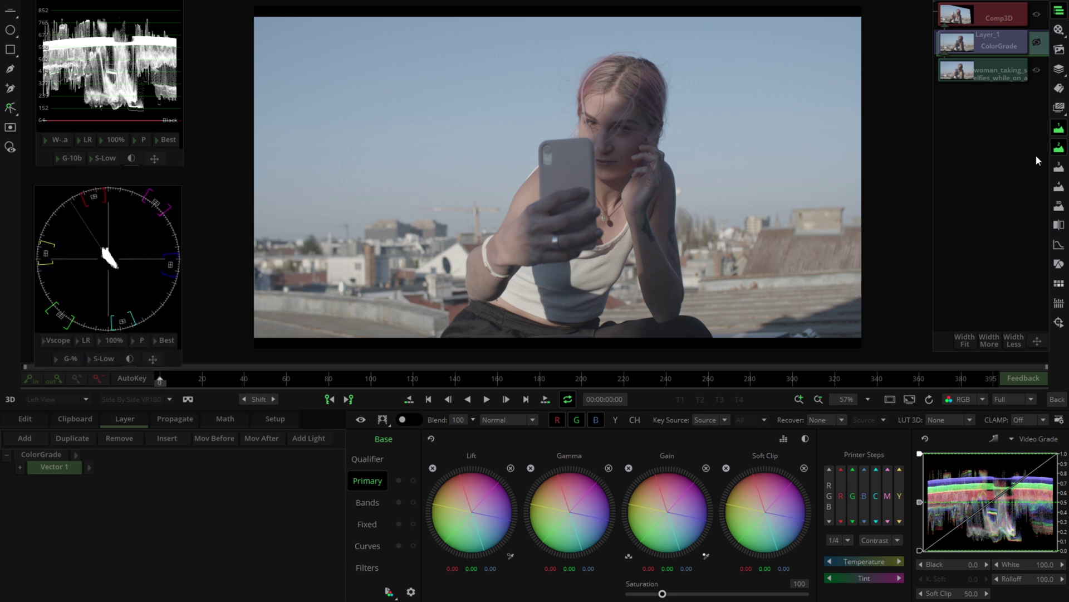
{"action": "left_click", "coordinate": [1059, 128]}
{"action": "left_click", "coordinate": [1059, 147]}
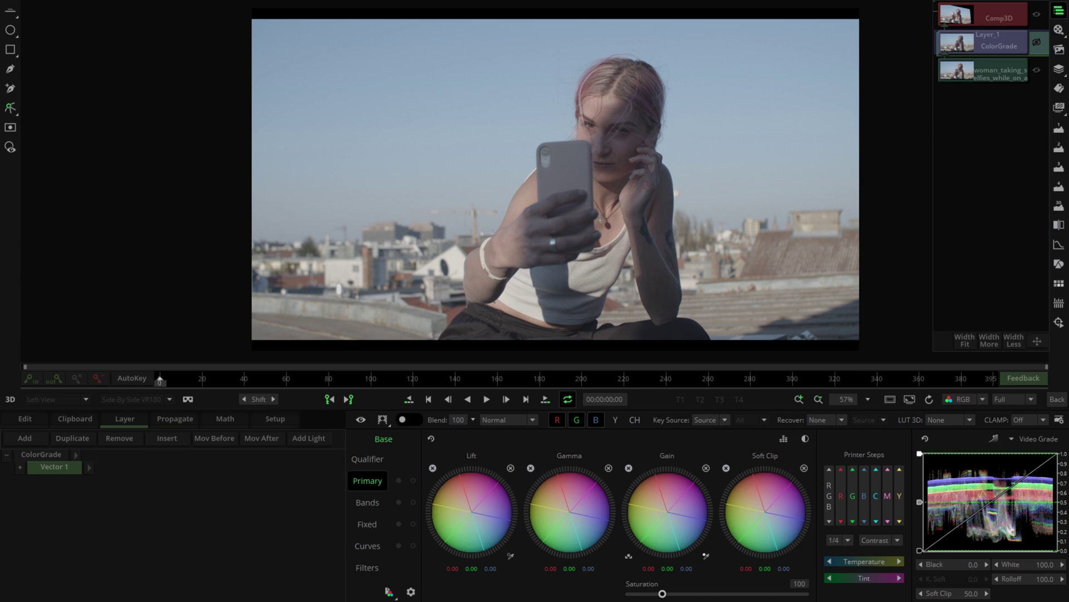
Show all four scopes and move the two additional vectorscopes over the viewer picture.
{"action": "left_click", "coordinate": [1059, 128]}
{"action": "left_click", "coordinate": [1059, 147]}
{"action": "left_click", "coordinate": [1059, 166]}
{"action": "left_click", "coordinate": [1059, 186]}
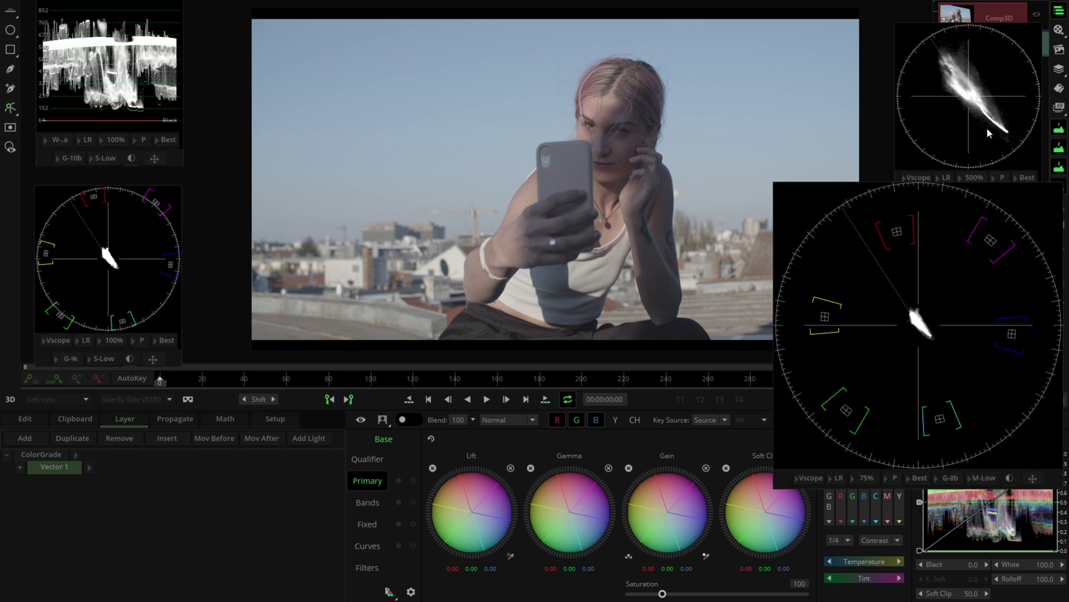
{"action": "left_click_drag", "start_coordinate": [990, 134], "coordinate": [714, 140]}
{"action": "left_click_drag", "start_coordinate": [977, 307], "coordinate": [470, 190]}
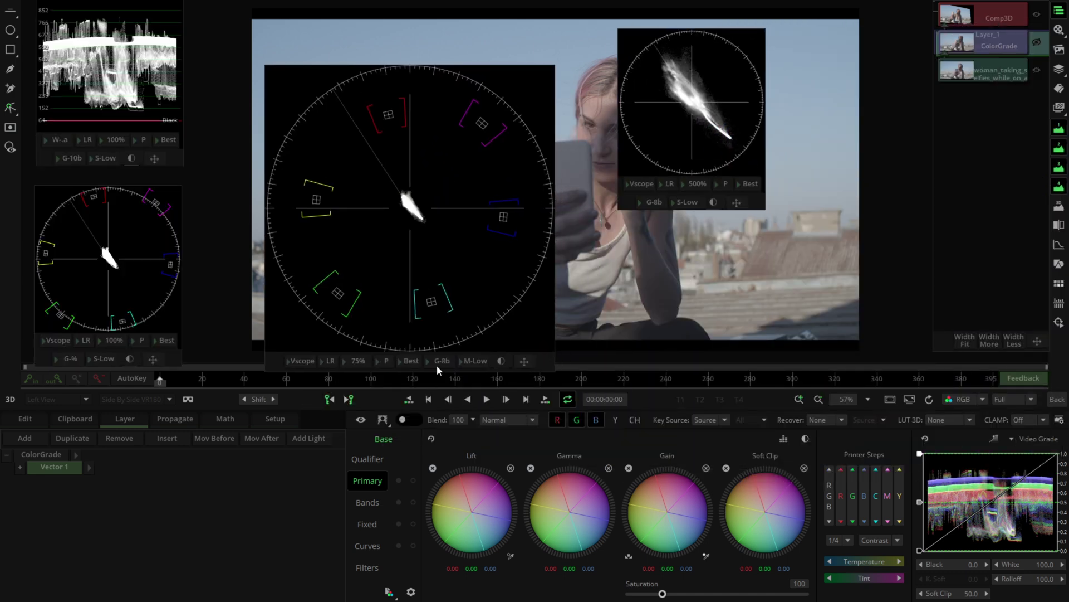
Hide the third and fourth scopes and reposition the remaining vectorscope below the waveform.
{"action": "left_click", "coordinate": [1058, 186]}
{"action": "left_click", "coordinate": [1059, 167]}
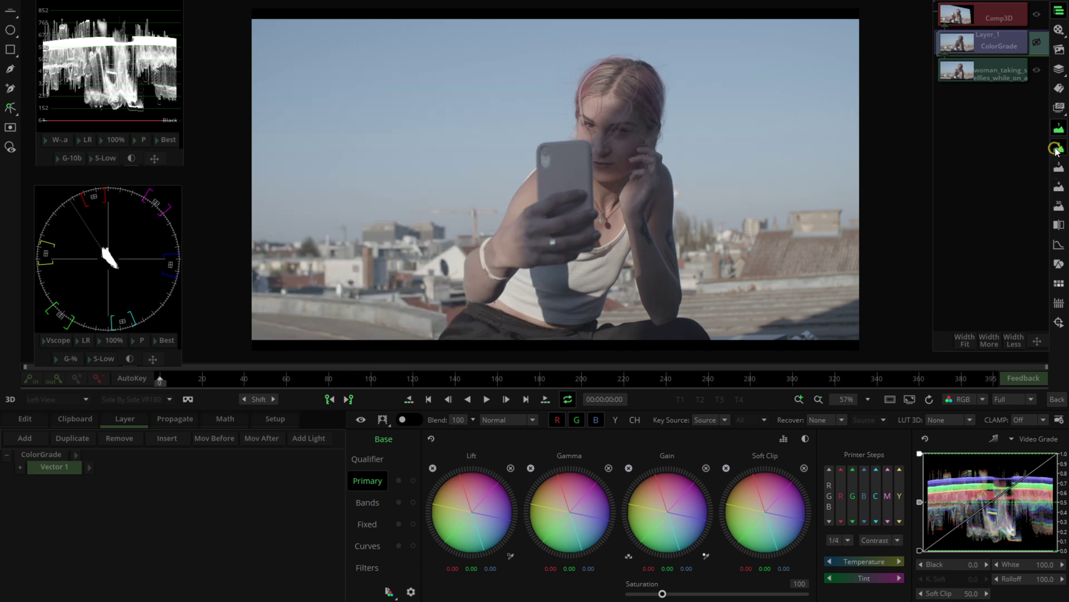
{"action": "left_click_drag", "start_coordinate": [98, 250], "coordinate": [84, 295]}
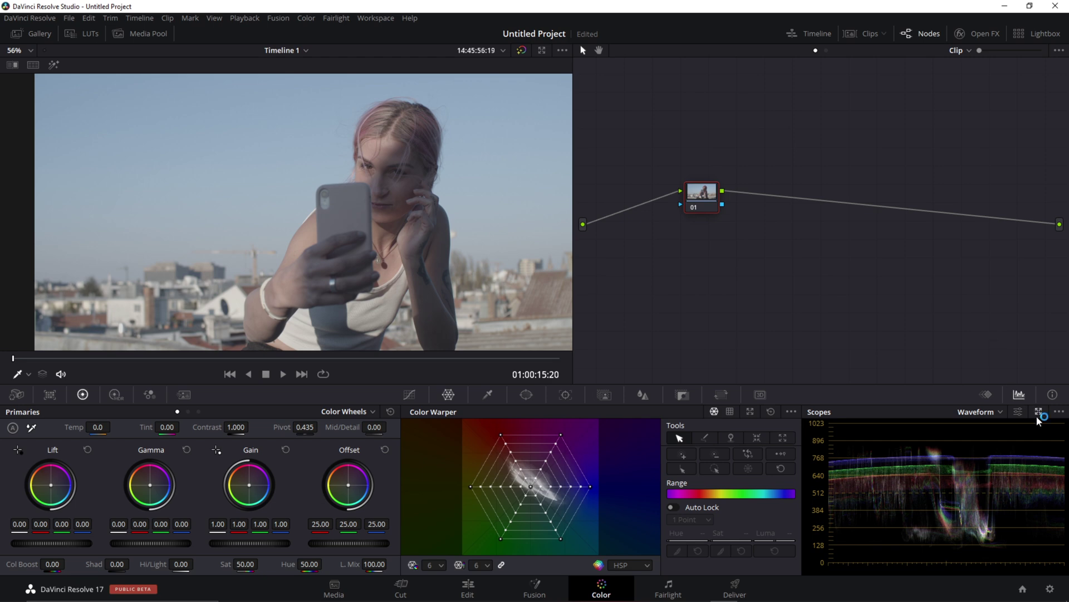
Switch to DaVinci Resolve, open the scopes in a floating window, enlarge it, and use the two-scope layout.
{"action": "left_click", "coordinate": [1039, 412]}
{"action": "left_click_drag", "start_coordinate": [361, 51], "coordinate": [390, 87]}
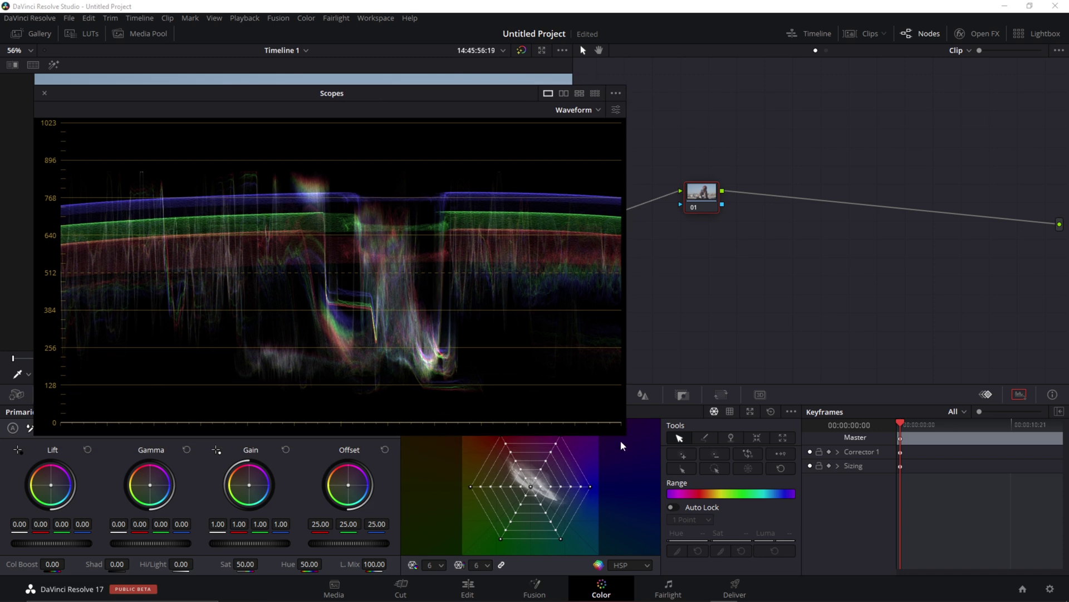
{"action": "left_click_drag", "start_coordinate": [621, 432], "coordinate": [832, 551]}
{"action": "left_click", "coordinate": [770, 93]}
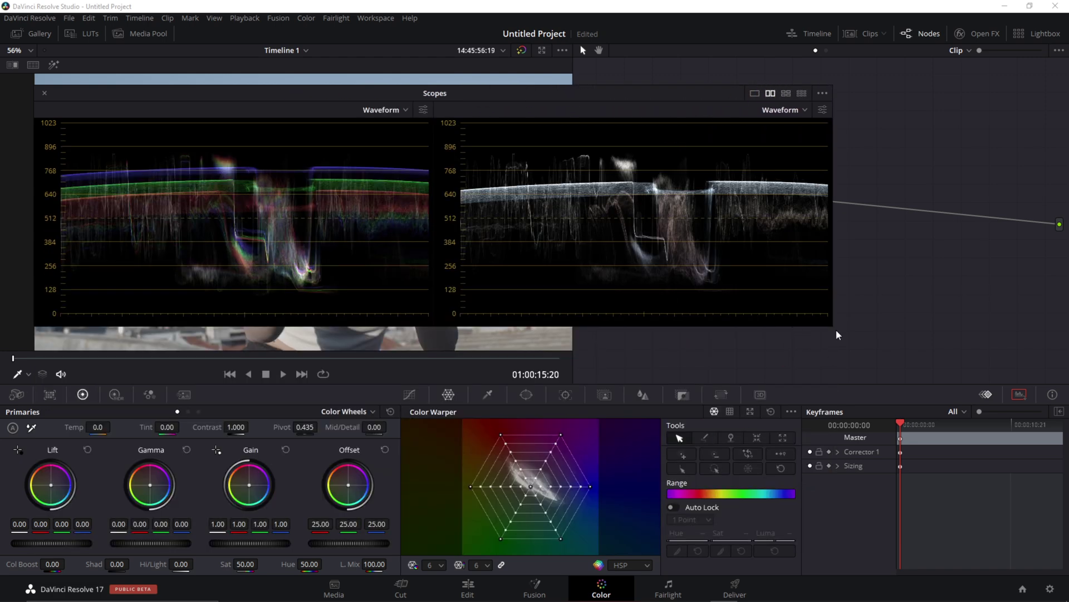
Reposition the floating scopes window, change it to the four-scope layout, and close it.
{"action": "left_click_drag", "start_coordinate": [500, 100], "coordinate": [649, 90]}
{"action": "left_click_drag", "start_coordinate": [761, 95], "coordinate": [679, 97]}
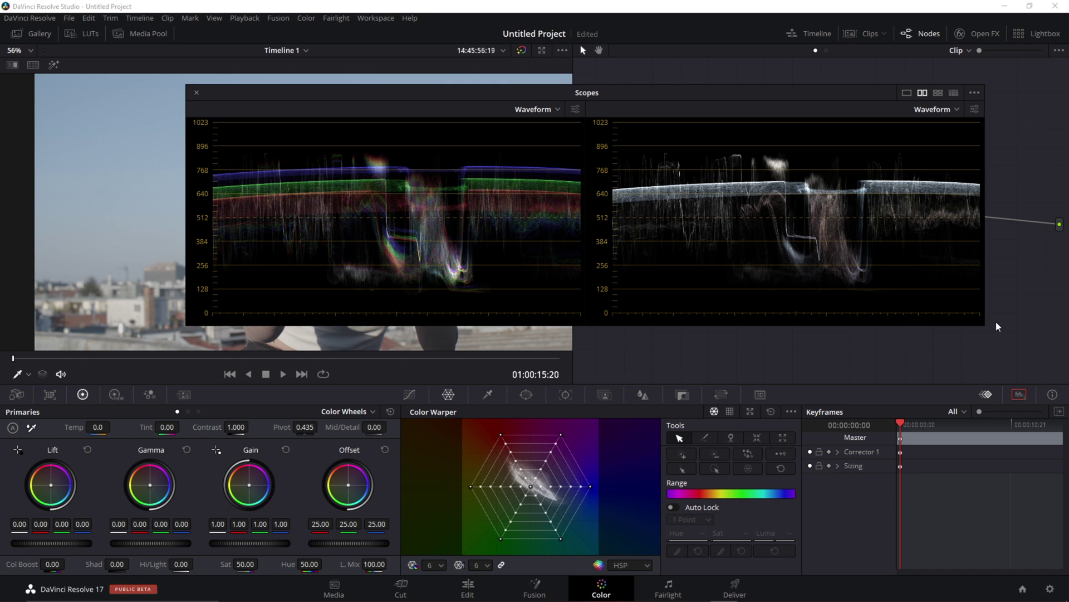
{"action": "left_click", "coordinate": [938, 92]}
{"action": "left_click_drag", "start_coordinate": [658, 94], "coordinate": [617, 58]}
{"action": "key", "text": "ctrl+shift+w"}
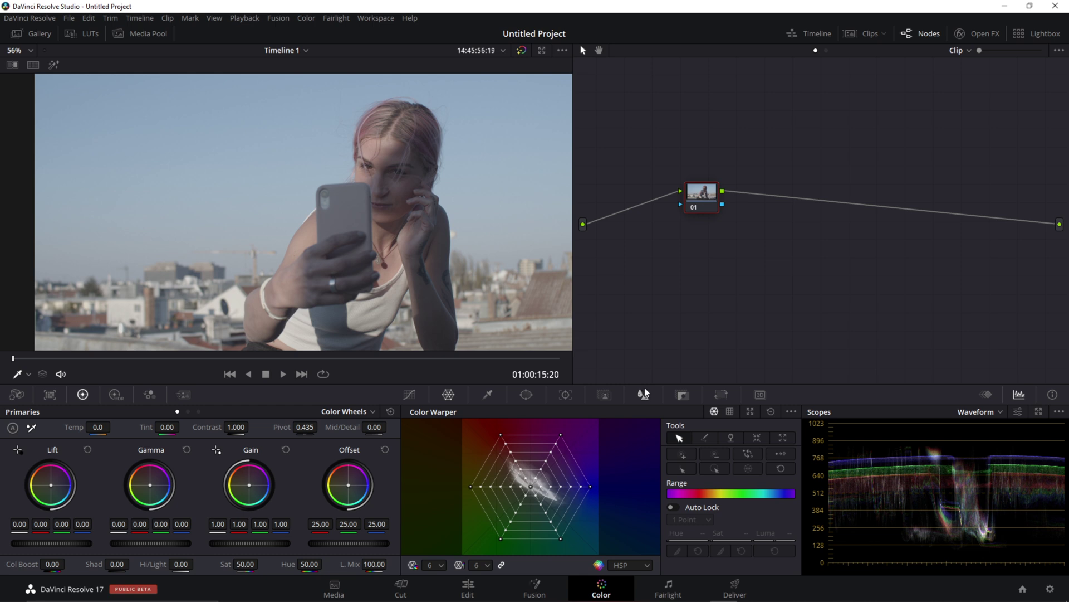
In the Color Warper, pull the red point outward to hue 0.96 and saturation 1.38, and raise the blue point's luma to 1.00.
{"action": "mouse_move", "coordinate": [501, 438]}
{"action": "left_mouse_down"}
{"action": "mouse_move", "coordinate": [535, 451]}
{"action": "mouse_move", "coordinate": [470, 441]}
{"action": "mouse_move", "coordinate": [526, 433]}
{"action": "mouse_move", "coordinate": [521, 442]}
{"action": "mouse_move", "coordinate": [489, 439]}
{"action": "mouse_move", "coordinate": [523, 474]}
{"action": "mouse_move", "coordinate": [513, 454]}
{"action": "mouse_move", "coordinate": [585, 440]}
{"action": "mouse_move", "coordinate": [480, 436]}
{"action": "left_mouse_up"}
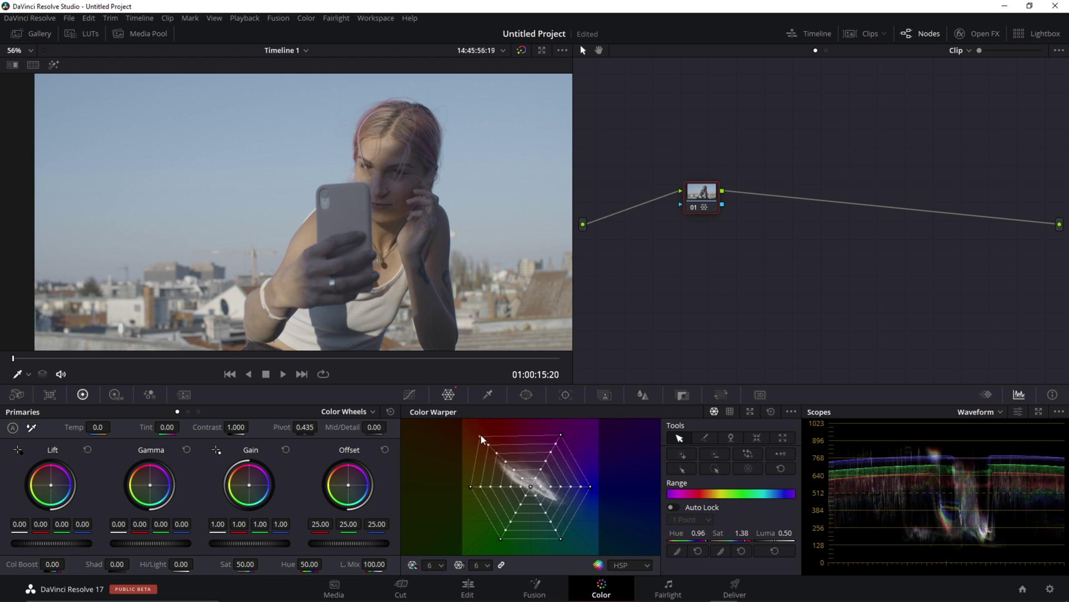
{"action": "left_click_drag", "start_coordinate": [785, 533], "coordinate": [915, 517]}
{"action": "left_click", "coordinate": [591, 486]}
{"action": "left_click_drag", "start_coordinate": [783, 532], "coordinate": [870, 532]}
{"action": "left_click_drag", "start_coordinate": [757, 536], "coordinate": [822, 536]}
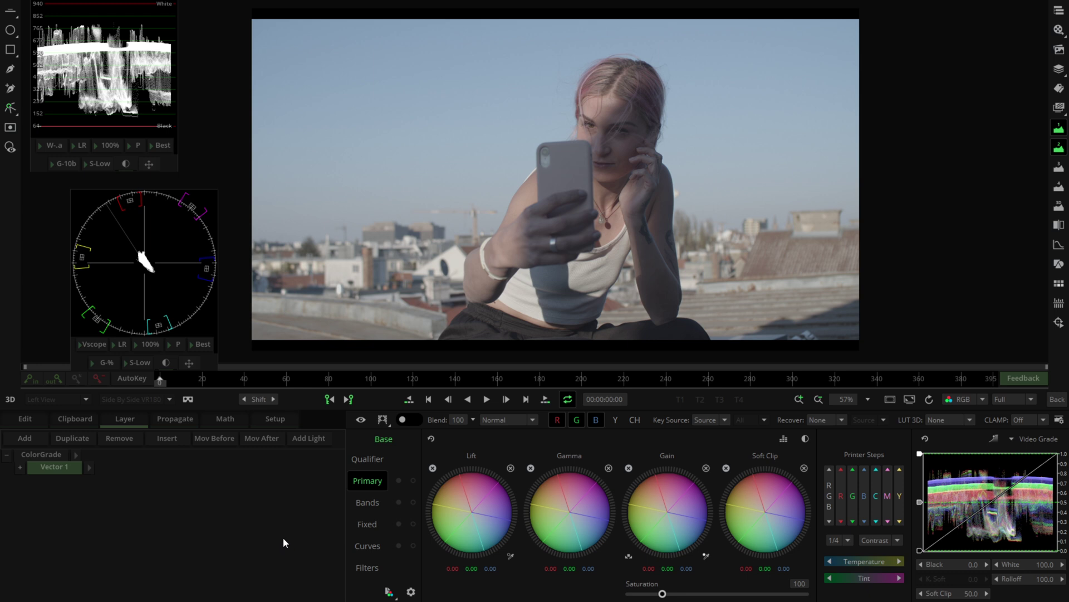
Switch to Mistika Boutique, open the ColorGrade effect's Fixed controls, and display them as sliders.
{"action": "left_click", "coordinate": [336, 534]}
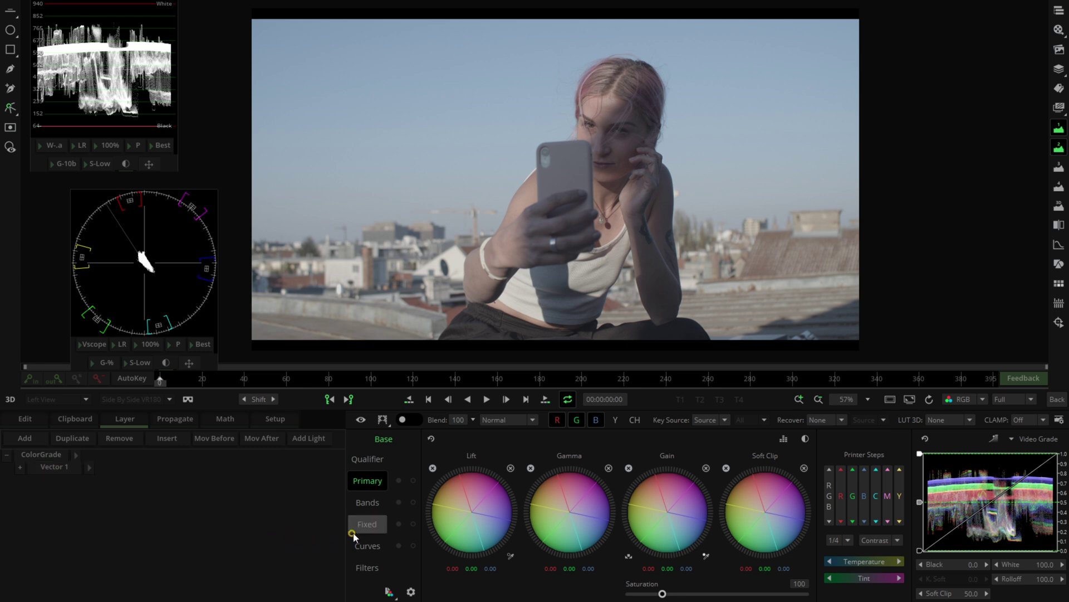
{"action": "left_click", "coordinate": [365, 527]}
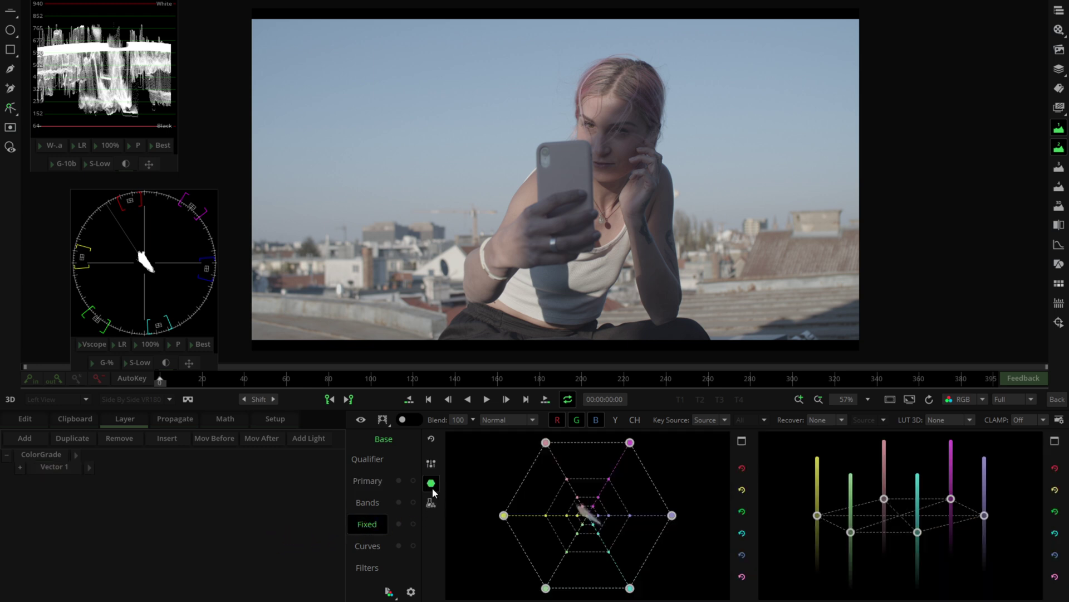
{"action": "left_click", "coordinate": [432, 478]}
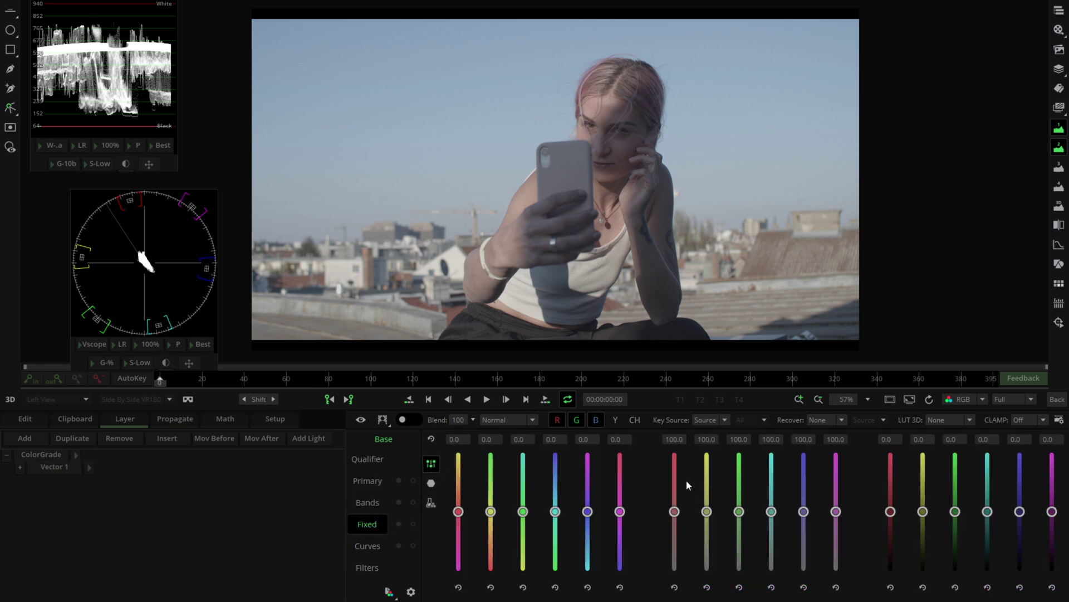
{"action": "left_click", "coordinate": [360, 525]}
Try a blue hue shift of -51.0 and lower cyan and blue luminance on the Fixed sliders, and reset the changed sliders.
{"action": "left_click_drag", "start_coordinate": [557, 516], "coordinate": [588, 541]}
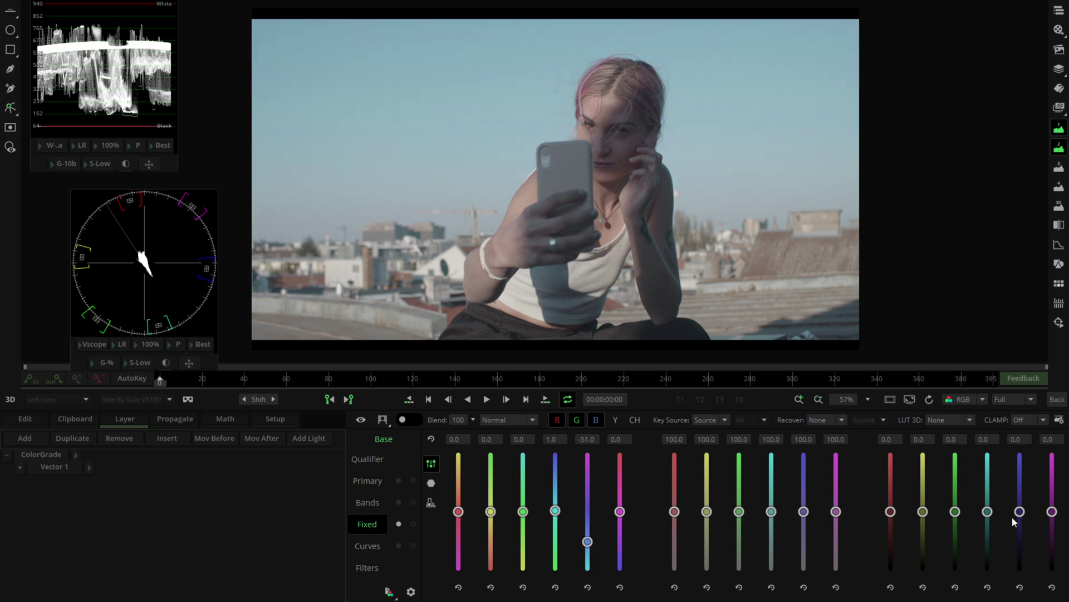
{"action": "left_click_drag", "start_coordinate": [1018, 512], "coordinate": [990, 546]}
{"action": "left_click", "coordinate": [588, 587]}
{"action": "left_click", "coordinate": [988, 586]}
{"action": "left_click", "coordinate": [1020, 587]}
{"action": "left_click", "coordinate": [522, 586]}
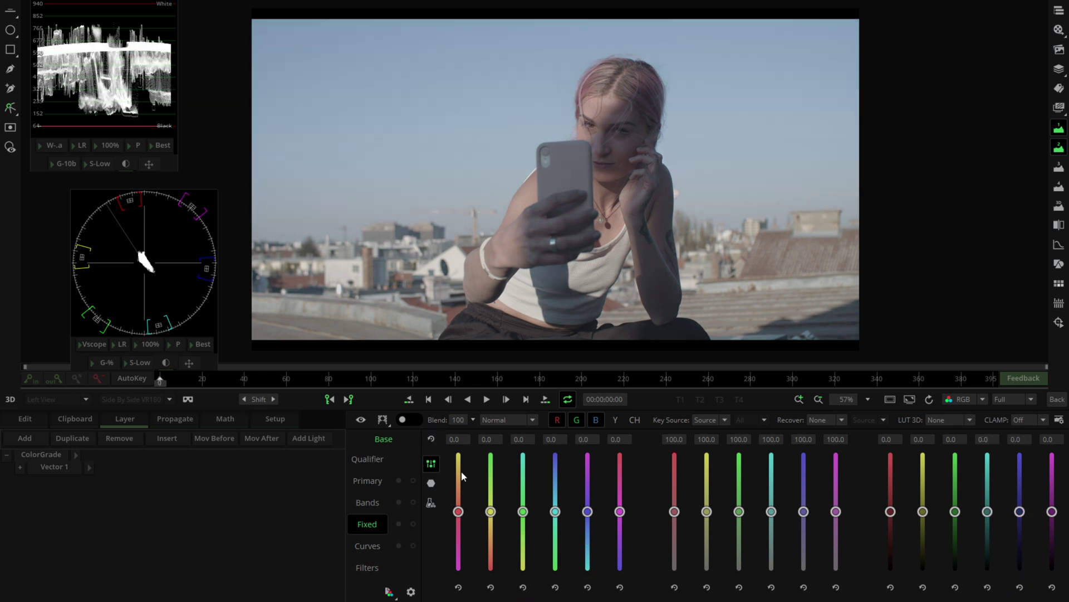
Display the Fixed controls as a hexagon and pull its blue and cyan points towards the centre.
{"action": "left_click", "coordinate": [436, 485]}
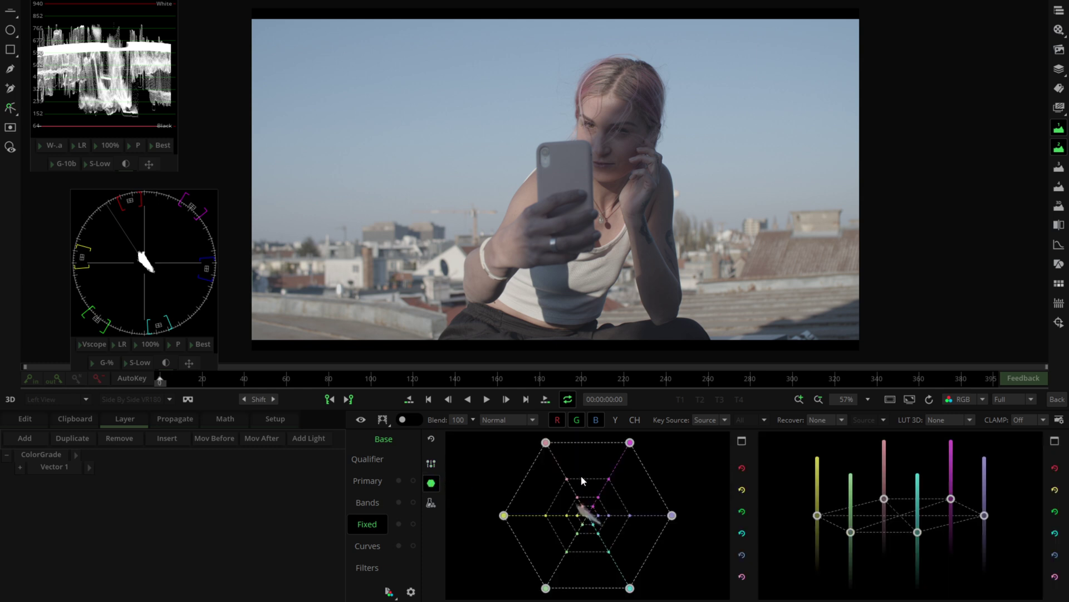
{"action": "left_click_drag", "start_coordinate": [672, 515], "coordinate": [613, 529]}
{"action": "left_click_drag", "start_coordinate": [630, 589], "coordinate": [658, 525]}
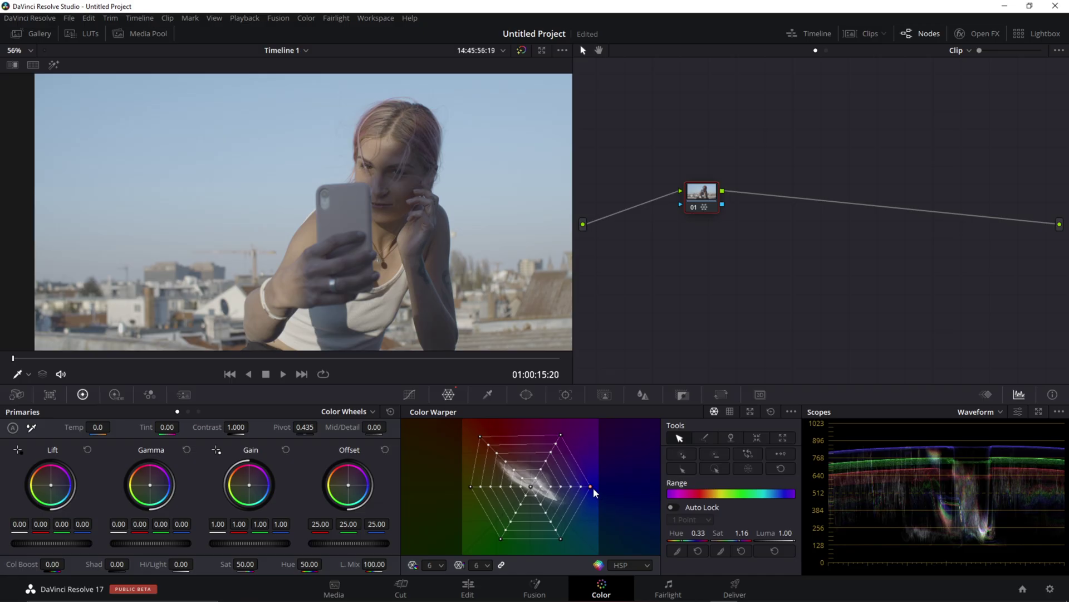
Switch to DaVinci Resolve, try pulling the Color Warper's blue and cyan points towards the centre, and reset node 01's grade.
{"action": "left_click_drag", "start_coordinate": [592, 486], "coordinate": [542, 490]}
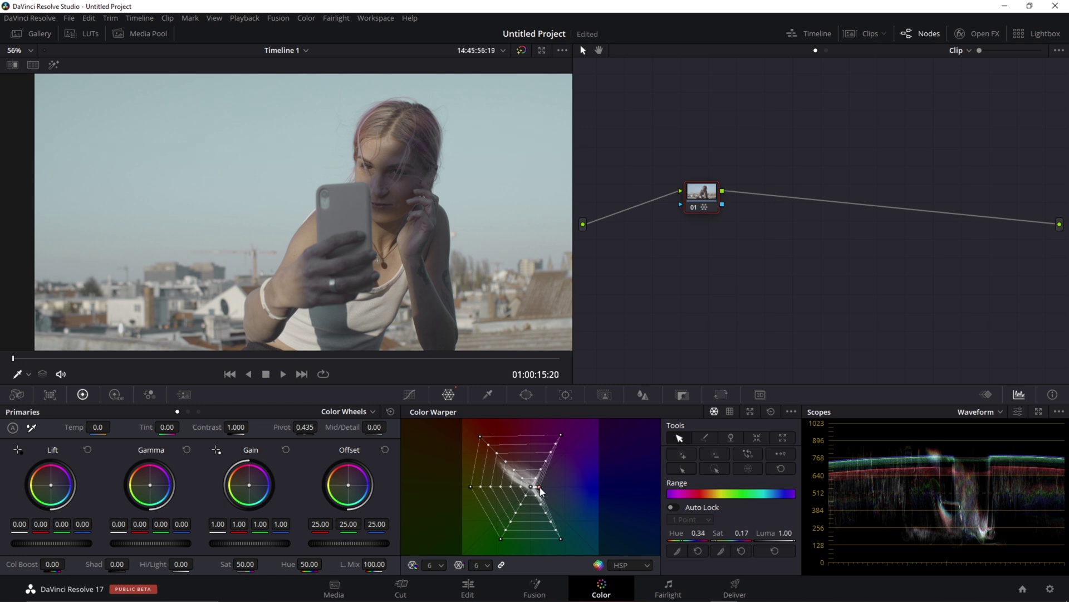
{"action": "left_click_drag", "start_coordinate": [561, 541], "coordinate": [537, 492]}
{"action": "right_click", "coordinate": [716, 197]}
{"action": "left_click", "coordinate": [741, 281]}
Desaturate the sky on the reset node by collapsing the Color Warper's blue and cyan points to the centre.
{"action": "left_click_drag", "start_coordinate": [592, 490], "coordinate": [535, 486]}
{"action": "left_click", "coordinate": [559, 536]}
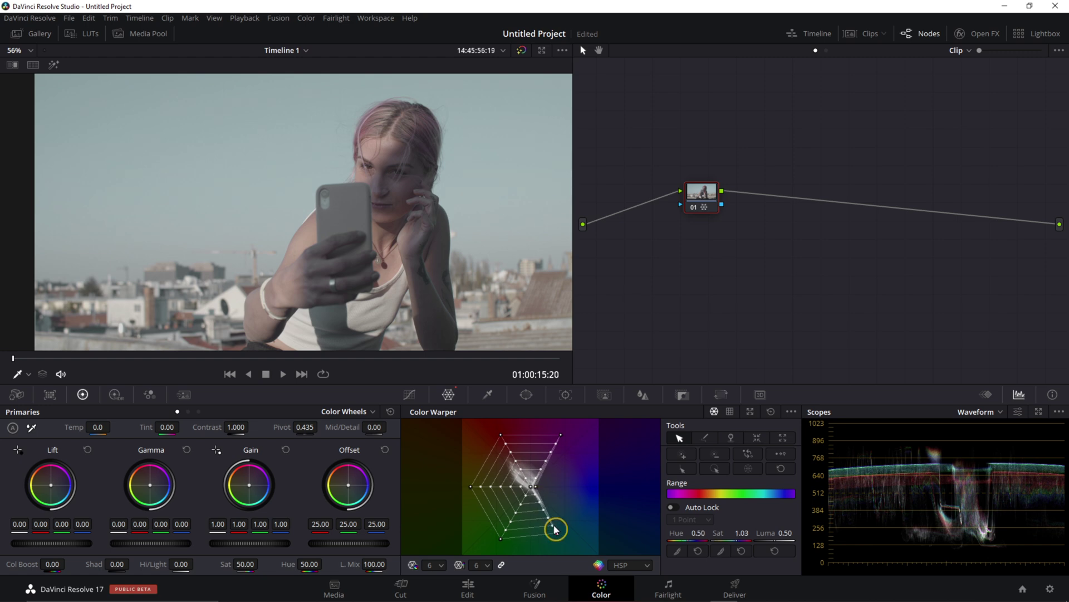
{"action": "left_click_drag", "start_coordinate": [558, 536], "coordinate": [534, 488]}
Switch repeatedly between Mistika Boutique and DaVinci Resolve to compare the desaturated sky in both grades.
{"action": "key", "text": "alt+Tab"}
{"action": "key", "text": "alt+Tab"}
{"action": "key", "text": "alt+Tab"}
{"action": "key", "text": "alt+Tab"}
{"action": "key", "text": "alt+Tab"}
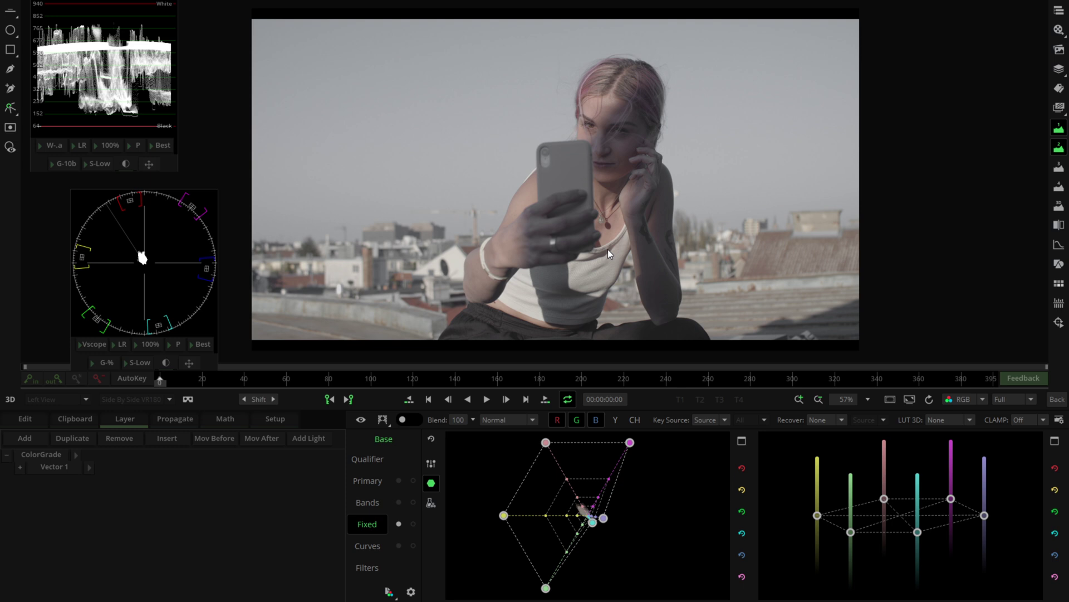
{"action": "key", "text": "alt+Tab"}
Pull Mistika Boutique's blue hexagon point slightly outward, then switch to DaVinci Resolve and raise the blue warper point's luma to 0.64.
{"action": "mouse_move", "coordinate": [673, 515]}
{"action": "left_mouse_down"}
{"action": "mouse_move", "coordinate": [632, 513]}
{"action": "mouse_move", "coordinate": [679, 517]}
{"action": "left_mouse_up"}
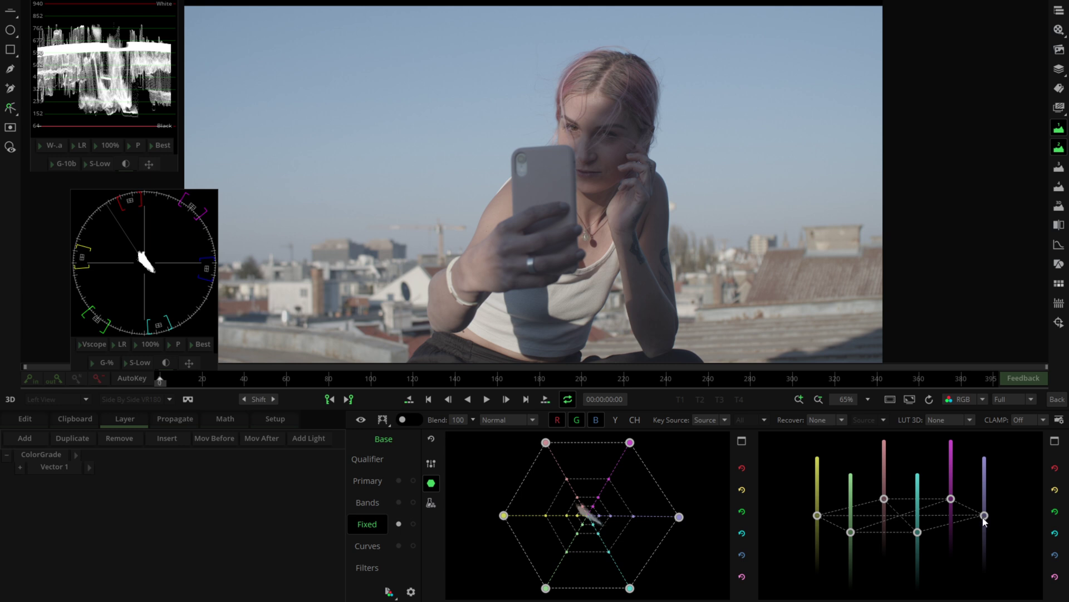
{"action": "key", "text": "alt+Tab"}
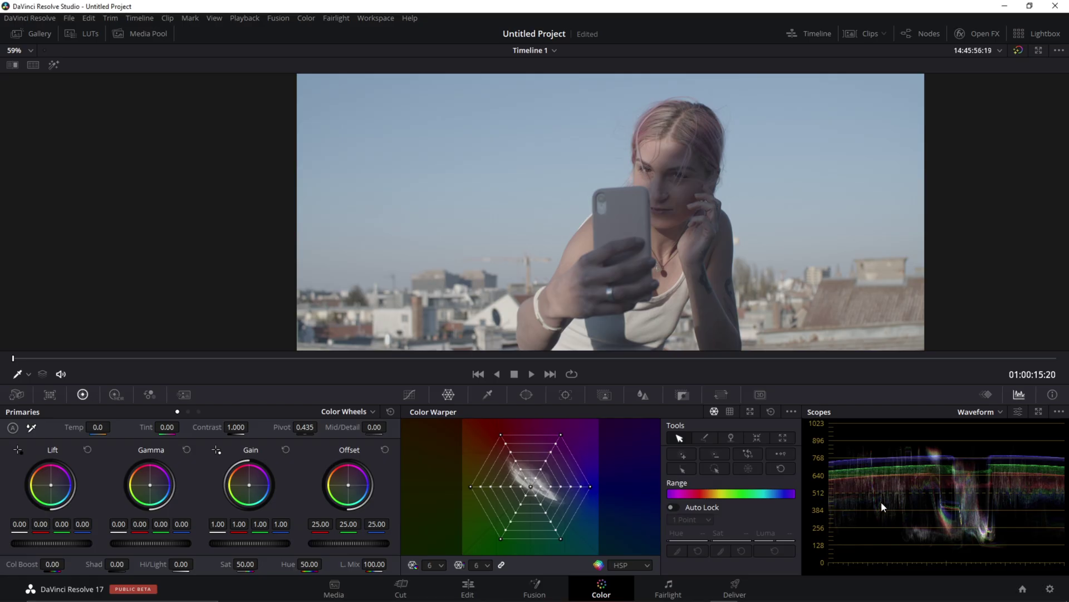
{"action": "left_click", "coordinate": [591, 486]}
{"action": "left_click_drag", "start_coordinate": [779, 538], "coordinate": [789, 538]}
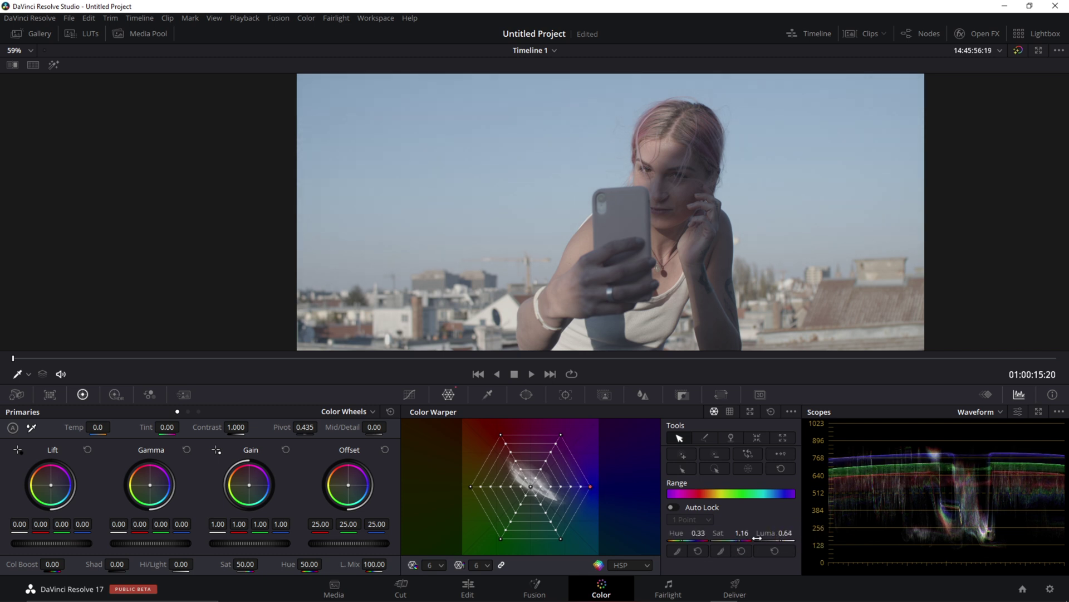
Switch to Mistika Boutique and raise the blue point's luminance in the Fixed controls to an extreme level.
{"action": "key", "text": "alt+Tab"}
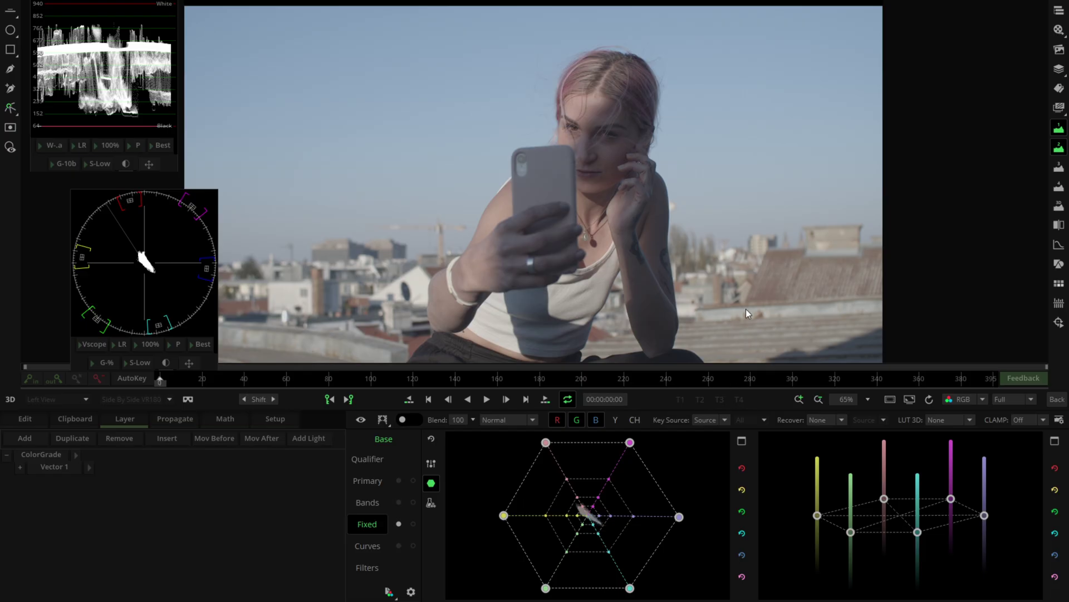
{"action": "left_click_drag", "start_coordinate": [985, 515], "coordinate": [983, 417]}
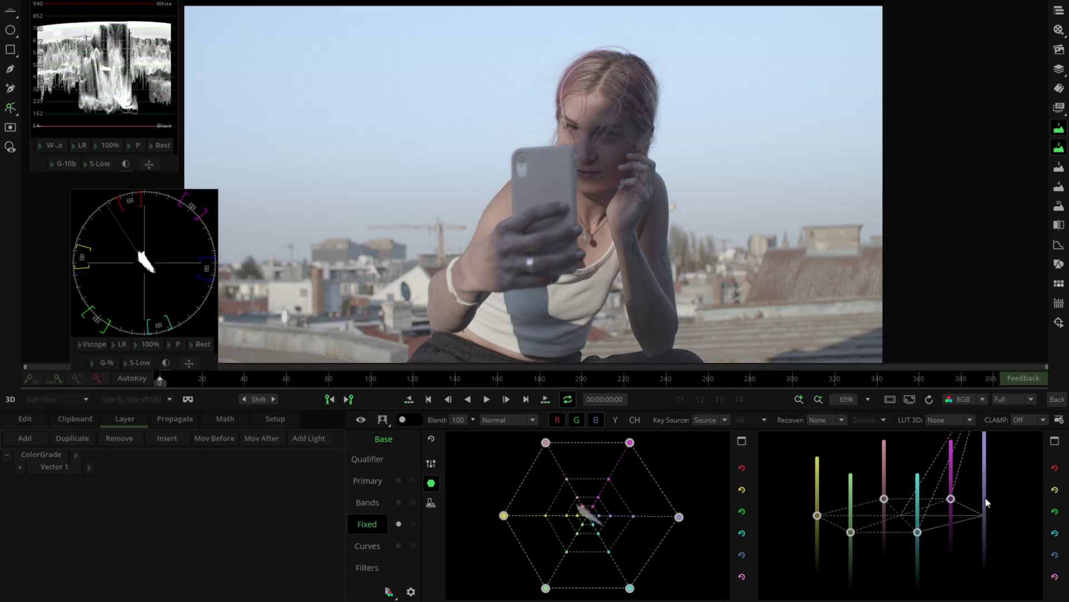
{"action": "left_click_drag", "start_coordinate": [988, 501], "coordinate": [979, 436]}
{"action": "left_click_drag", "start_coordinate": [988, 505], "coordinate": [995, 469]}
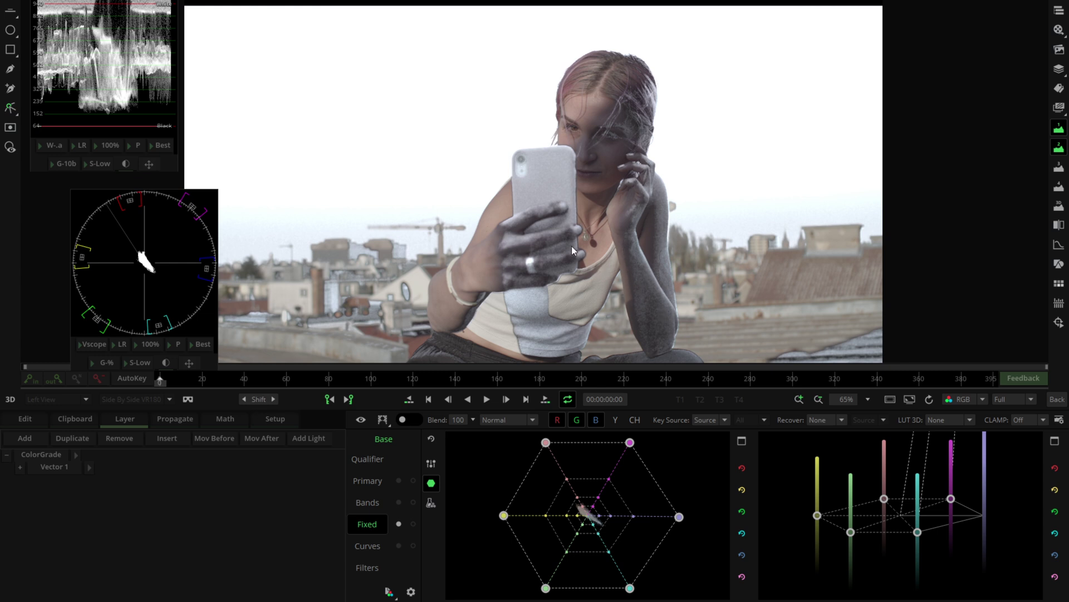
Scrub through the clip's opening frames to check the brightened sky, return to the start, and lower the blue luminance.
{"action": "left_click", "coordinate": [322, 379]}
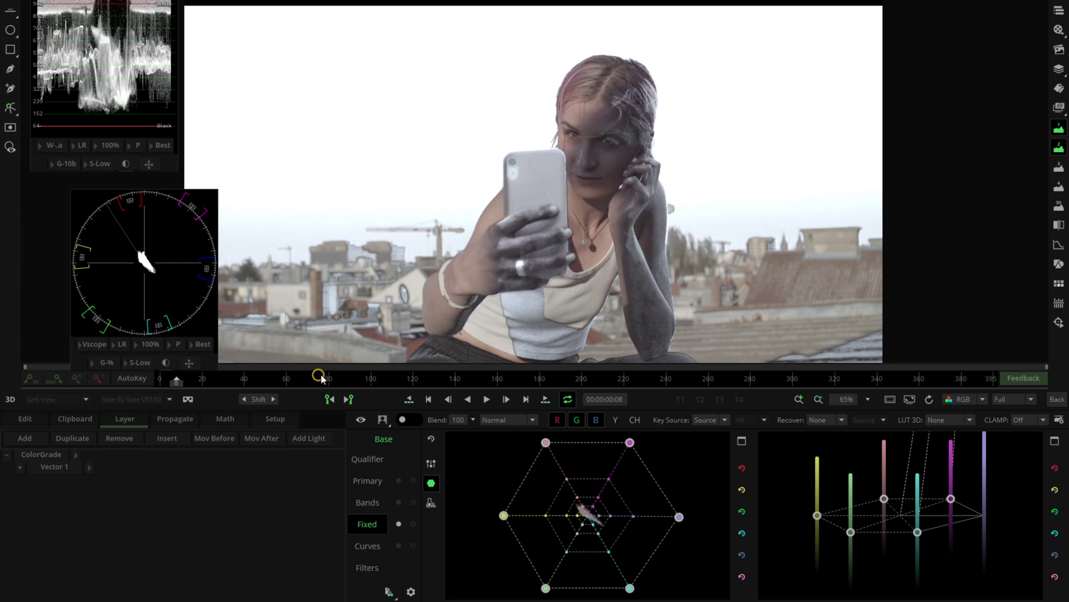
{"action": "left_click_drag", "start_coordinate": [245, 375], "coordinate": [146, 376]}
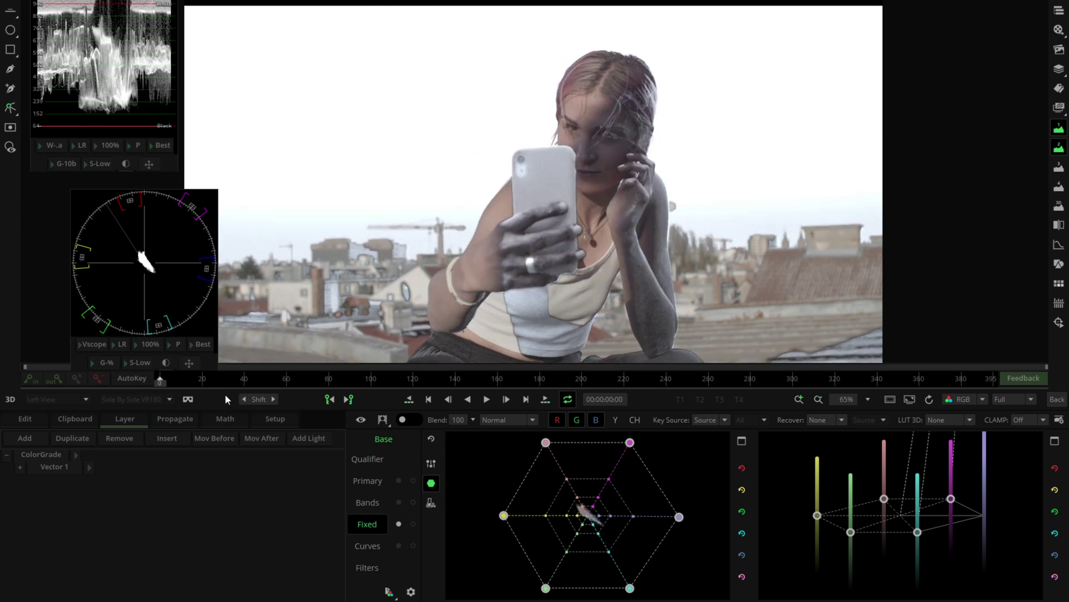
{"action": "left_click_drag", "start_coordinate": [986, 470], "coordinate": [997, 561]}
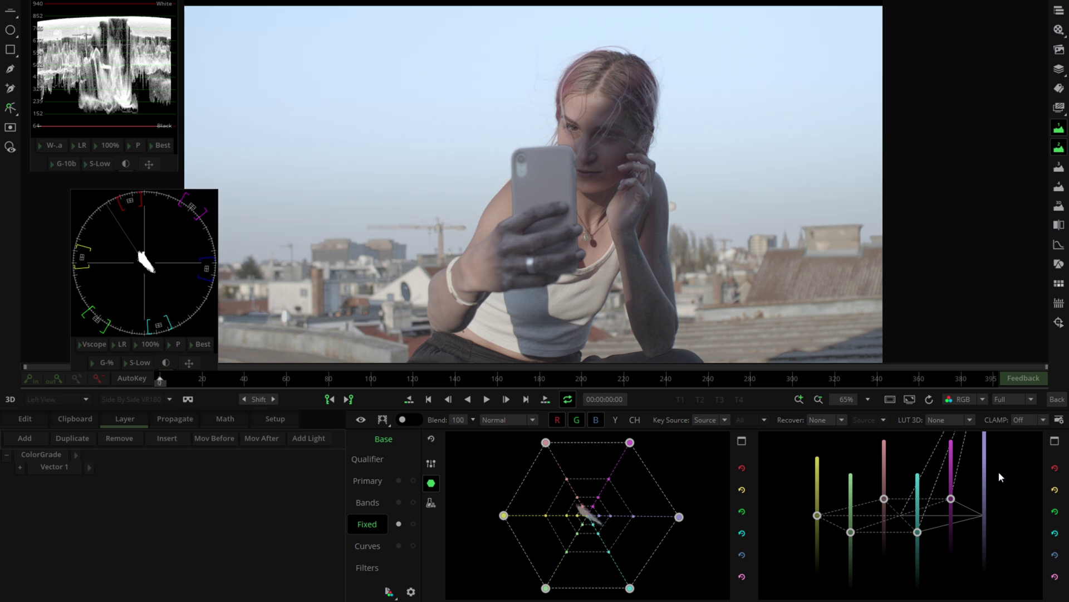
Adjust the blue point's luminance and raise the cyan point's luminance in Mistika Boutique's Fixed controls.
{"action": "left_click_drag", "start_coordinate": [981, 487], "coordinate": [985, 510]}
{"action": "left_click_drag", "start_coordinate": [922, 501], "coordinate": [954, 457]}
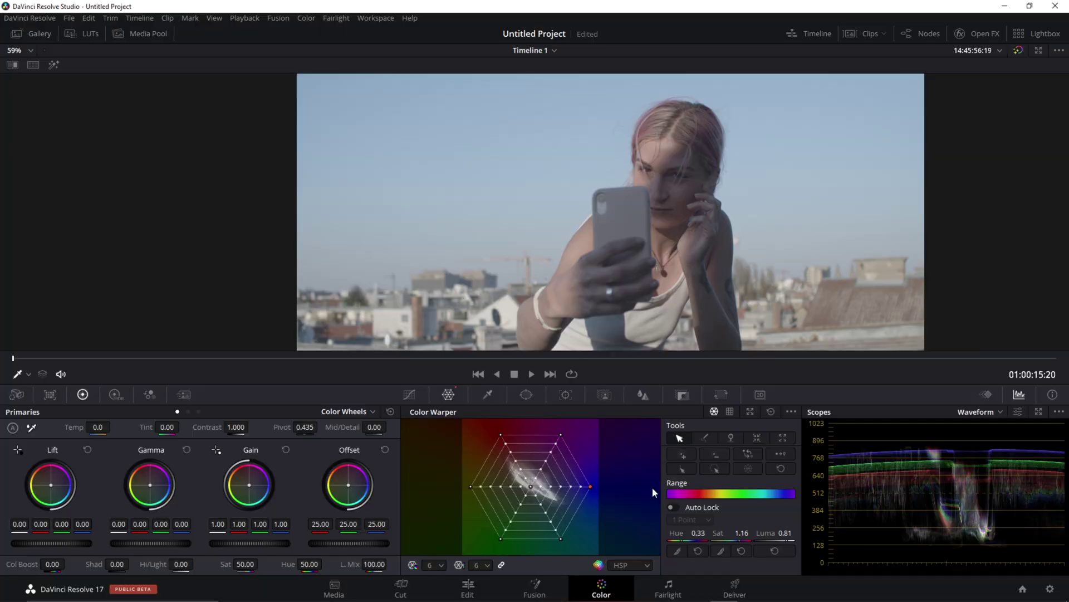
Switch to DaVinci Resolve, select the whole blue spoke of Color Warper points and set their luma to 1.00.
{"action": "left_click_drag", "start_coordinate": [599, 480], "coordinate": [538, 493]}
{"action": "left_click", "coordinate": [790, 536]}
{"action": "key", "text": "Return"}
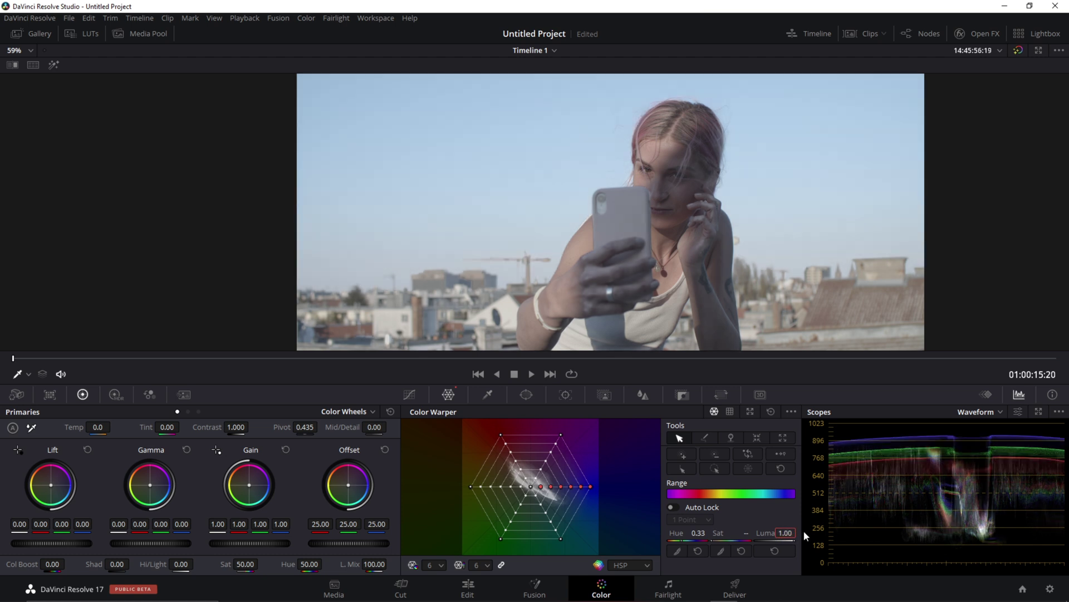
Try to pull the blue Color Warper spoke outward to the hexagon's edge, then undo the change.
{"action": "left_click", "coordinate": [782, 533]}
{"action": "left_click_drag", "start_coordinate": [539, 488], "coordinate": [591, 488]}
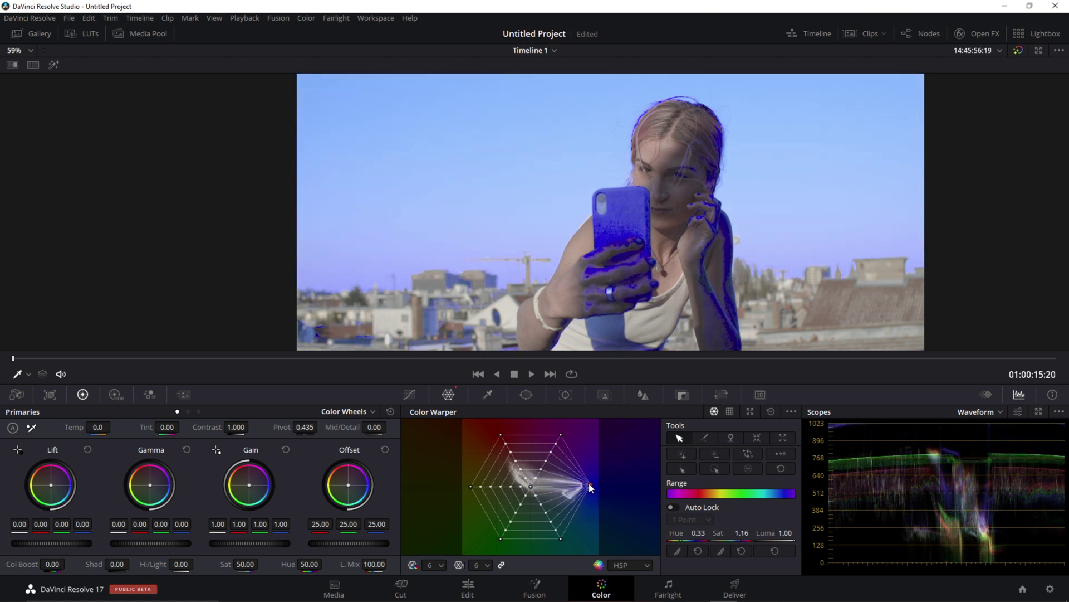
{"action": "key", "text": "ctrl+z"}
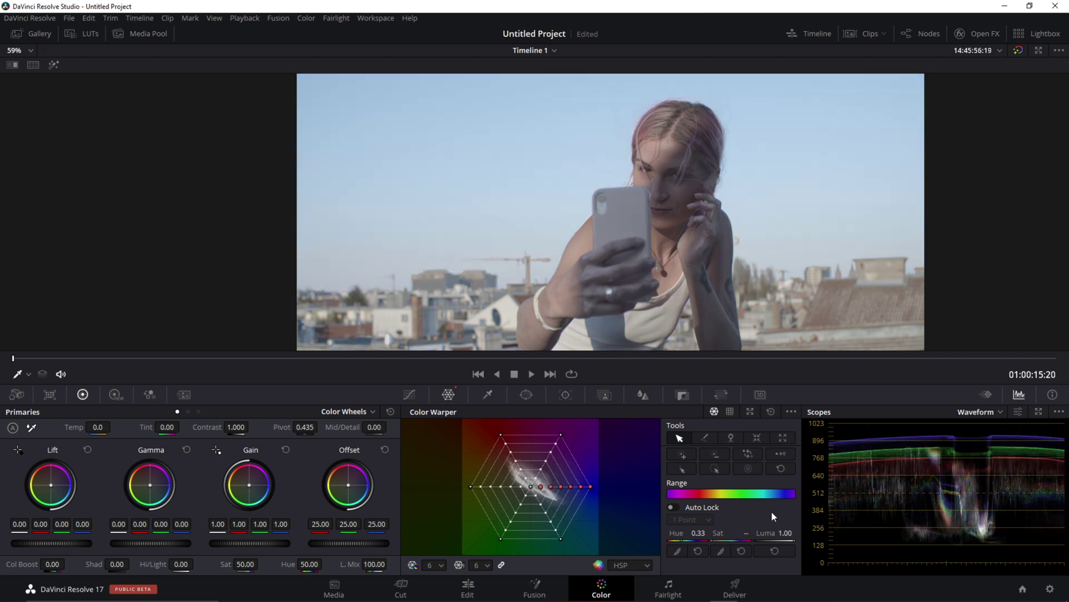
Raise cyan and blue to a Lum Gain of 2.00 on the Hue Vs Lum curve, then adjust the cyan luminance in Mistika Boutique.
{"action": "left_click", "coordinate": [409, 394]}
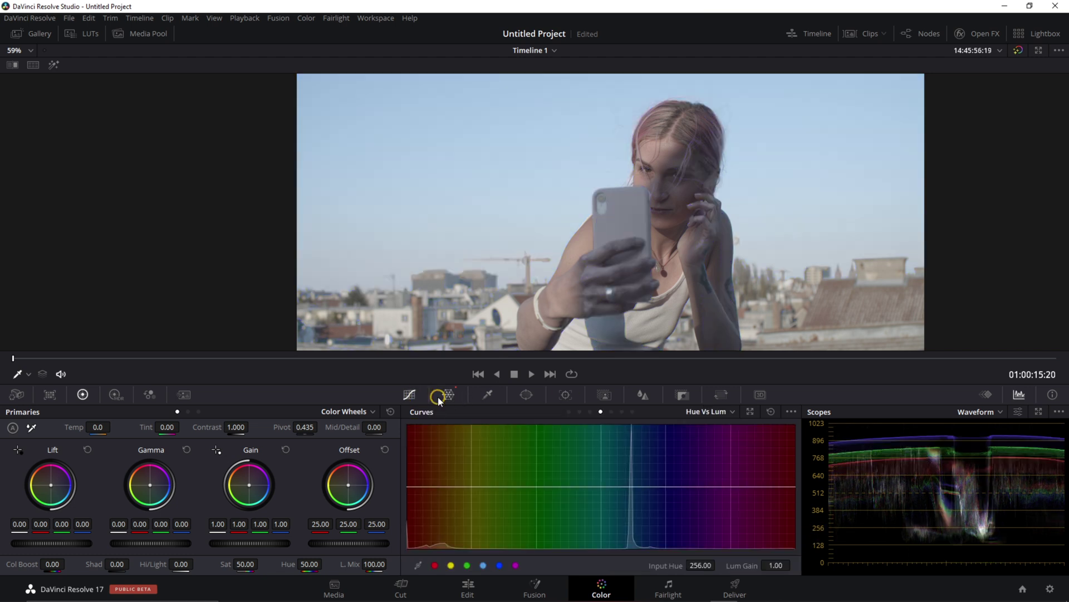
{"action": "left_click", "coordinate": [484, 565]}
{"action": "left_click", "coordinate": [500, 564]}
{"action": "left_click_drag", "start_coordinate": [666, 486], "coordinate": [602, 422]}
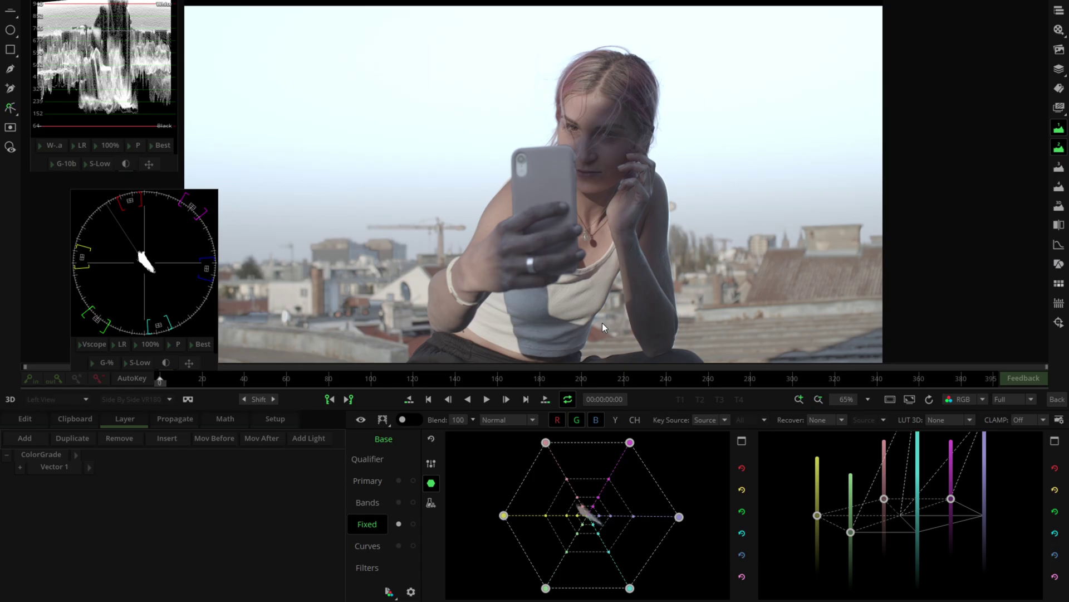
{"action": "left_click_drag", "start_coordinate": [916, 495], "coordinate": [950, 501]}
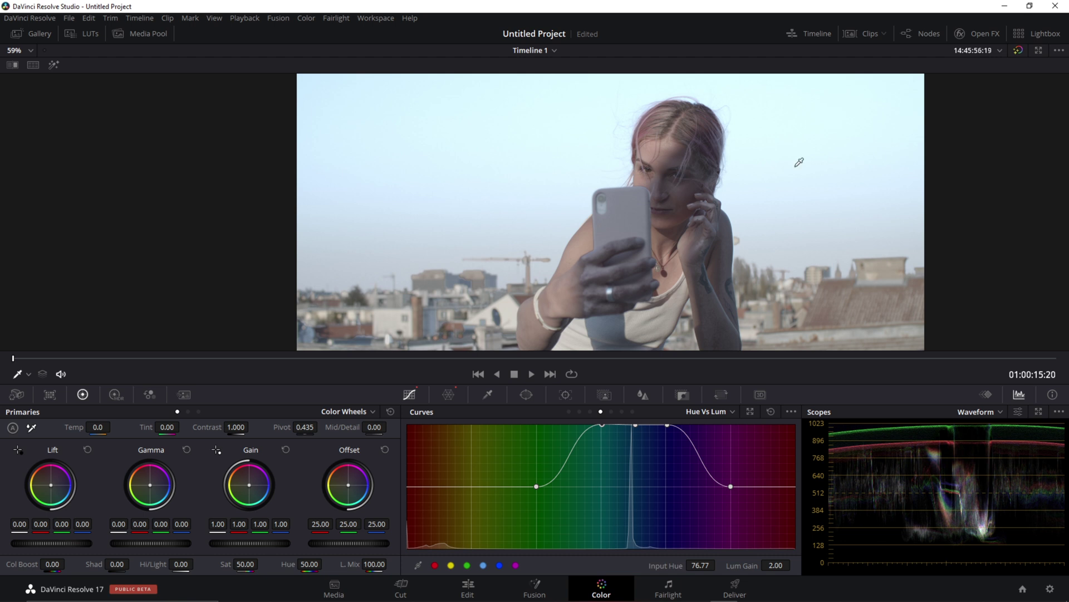
Switch to DaVinci Resolve, show the node graph and add a serial node after node 01.
{"action": "left_click", "coordinate": [920, 34]}
{"action": "left_click_drag", "start_coordinate": [702, 190], "coordinate": [659, 219]}
{"action": "key", "text": "alt+s"}
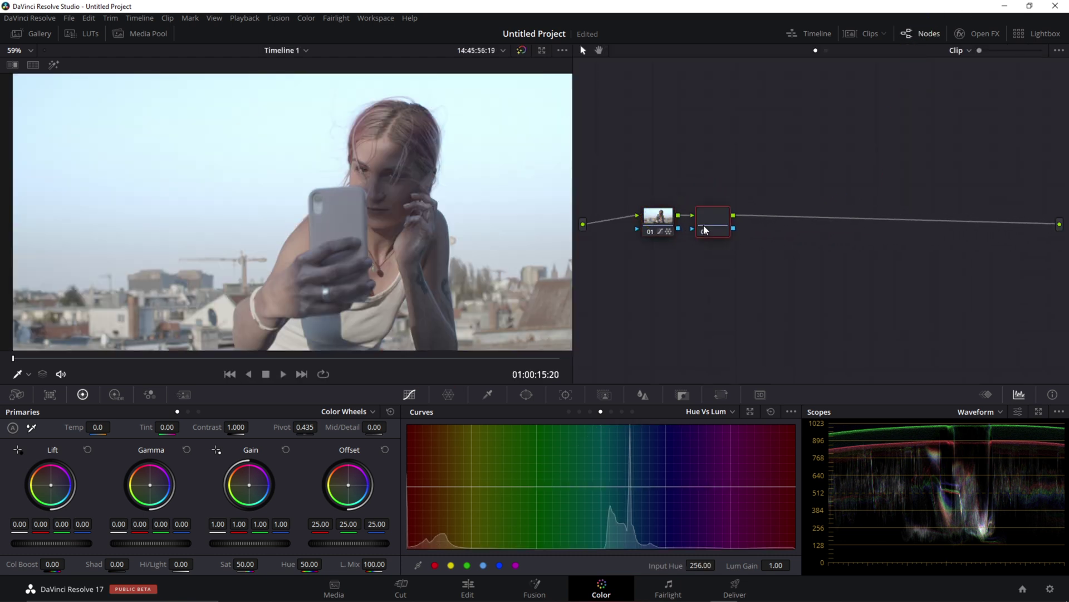
Add cyan and blue points to the second node's Hue Vs Lum curve and raise both strongly.
{"action": "left_click", "coordinate": [483, 564]}
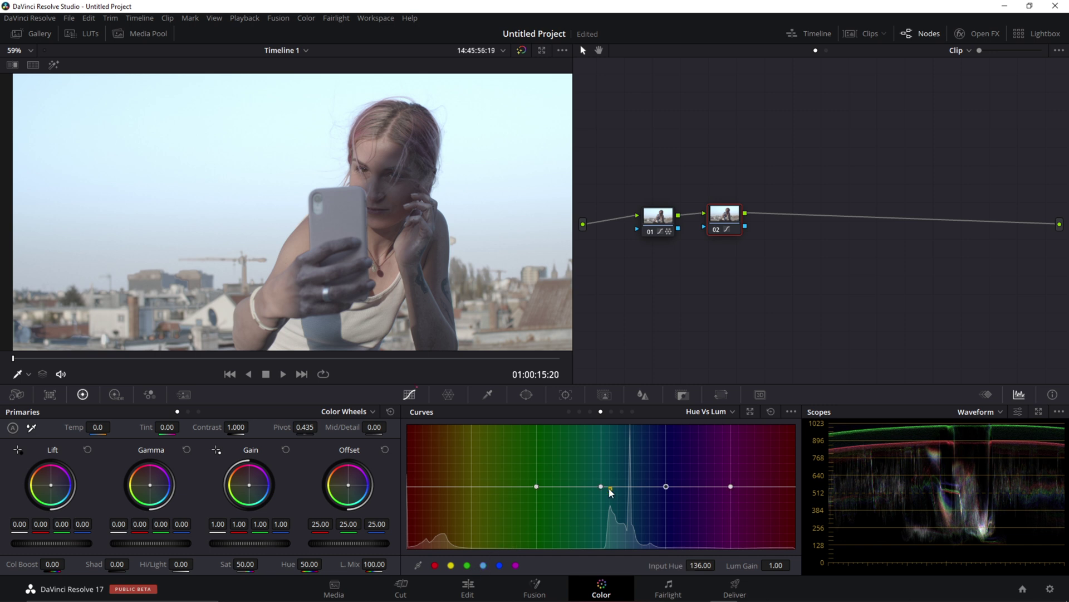
{"action": "left_click_drag", "start_coordinate": [604, 486], "coordinate": [612, 425]}
{"action": "left_click", "coordinate": [667, 484]}
{"action": "left_click_drag", "start_coordinate": [668, 483], "coordinate": [655, 406]}
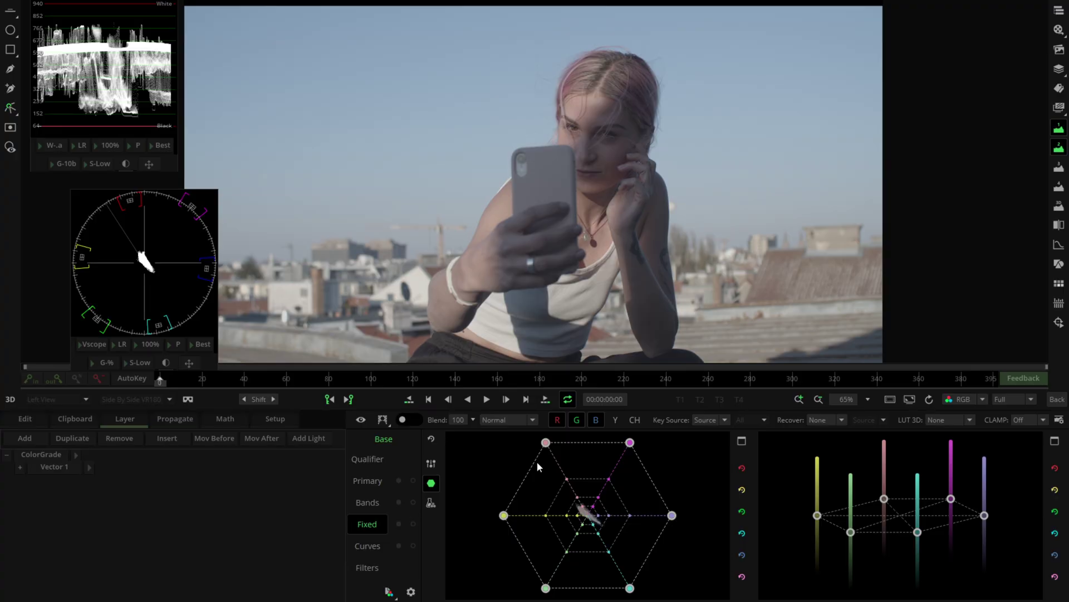
Switch to Mistika Boutique and push the Lift toward red in the Primary controls.
{"action": "left_click", "coordinate": [373, 480]}
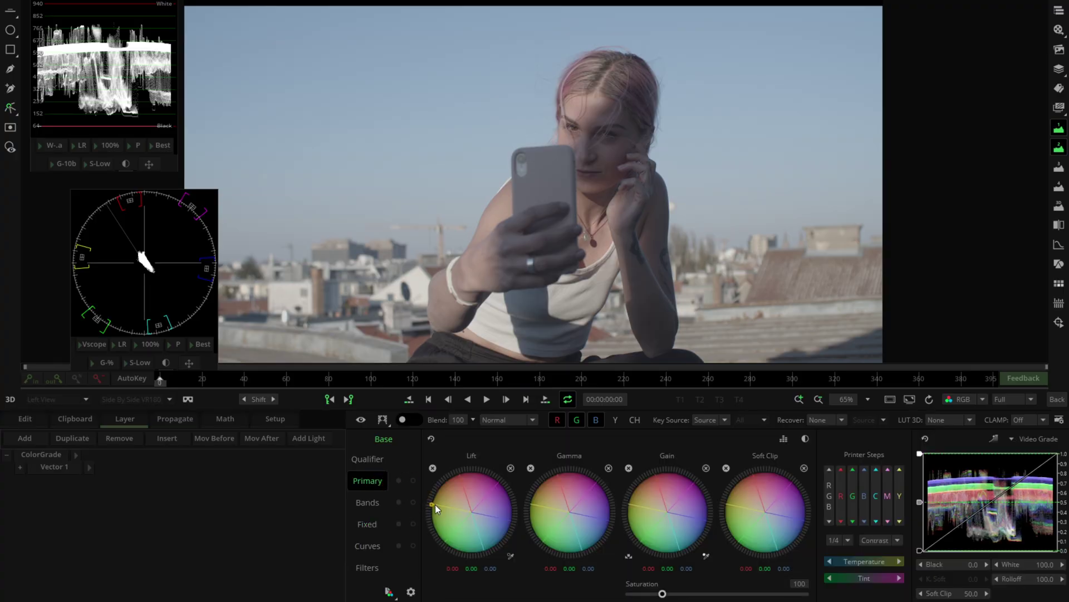
{"action": "left_click", "coordinate": [370, 482]}
{"action": "left_click_drag", "start_coordinate": [469, 513], "coordinate": [473, 501]}
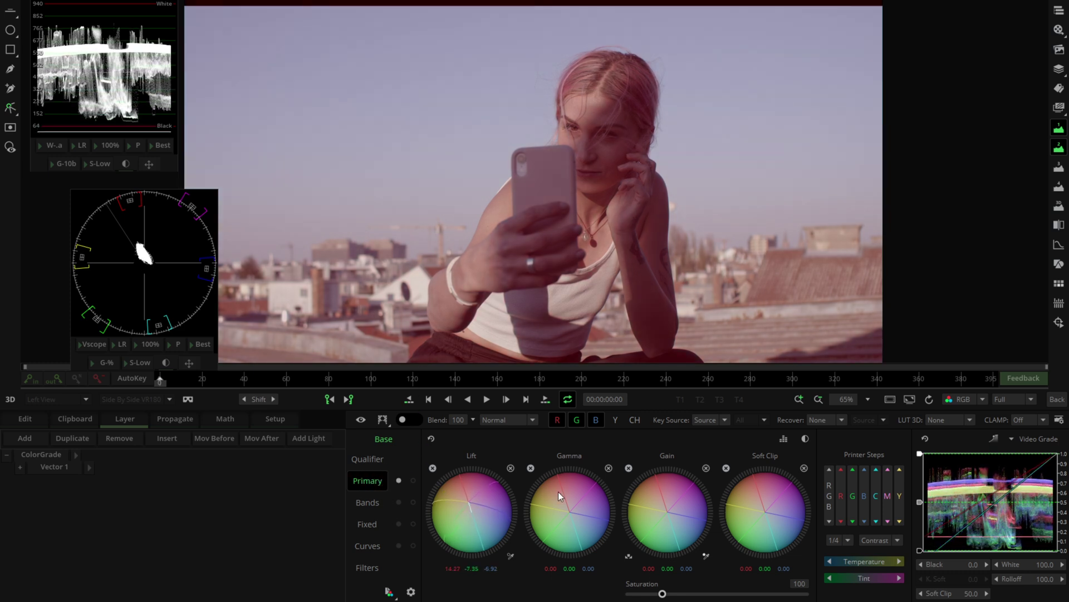
Push the Gamma toward blue and set the saturation to 147 in the Primary controls.
{"action": "left_click_drag", "start_coordinate": [566, 496], "coordinate": [642, 568]}
{"action": "left_click_drag", "start_coordinate": [577, 484], "coordinate": [575, 491]}
{"action": "left_click_drag", "start_coordinate": [662, 593], "coordinate": [680, 595]}
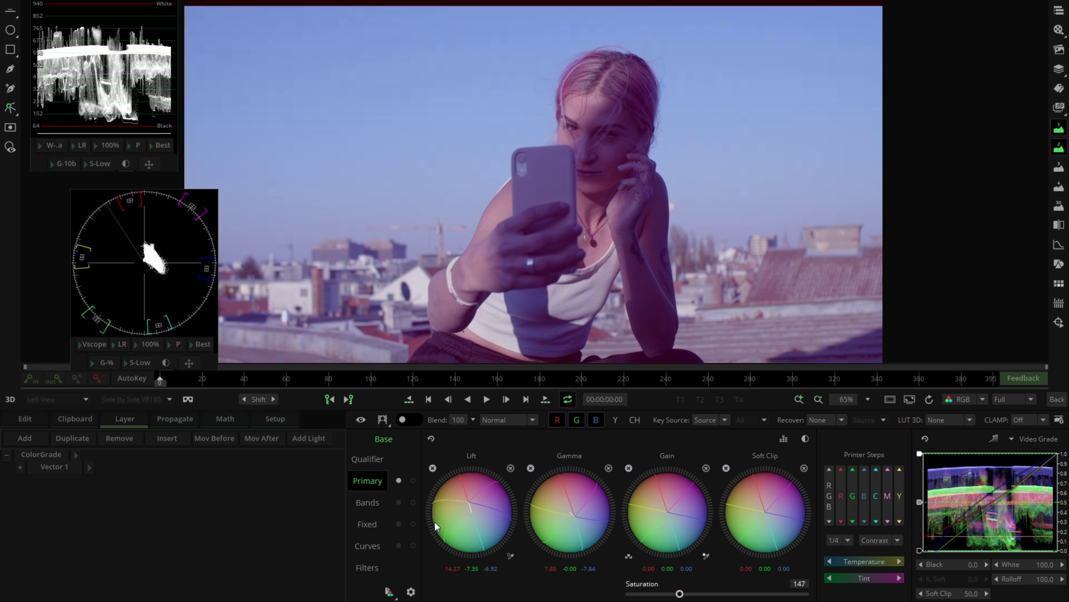
In the Fixed controls, shift the blue point toward cyan and lower the luminance of the blue and cyan points.
{"action": "left_click", "coordinate": [367, 523]}
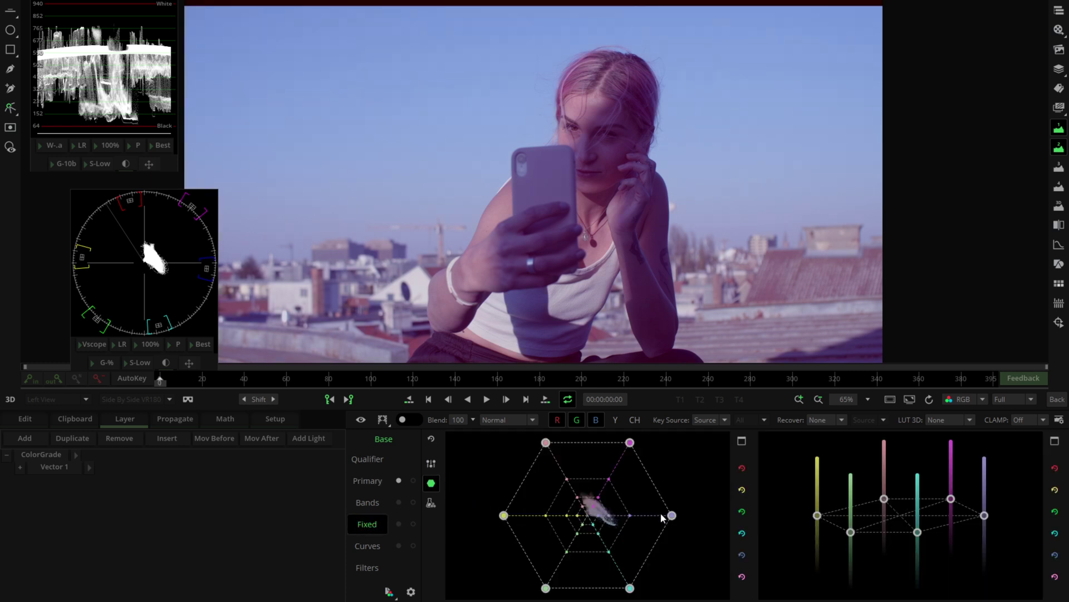
{"action": "left_click_drag", "start_coordinate": [672, 516], "coordinate": [640, 599]}
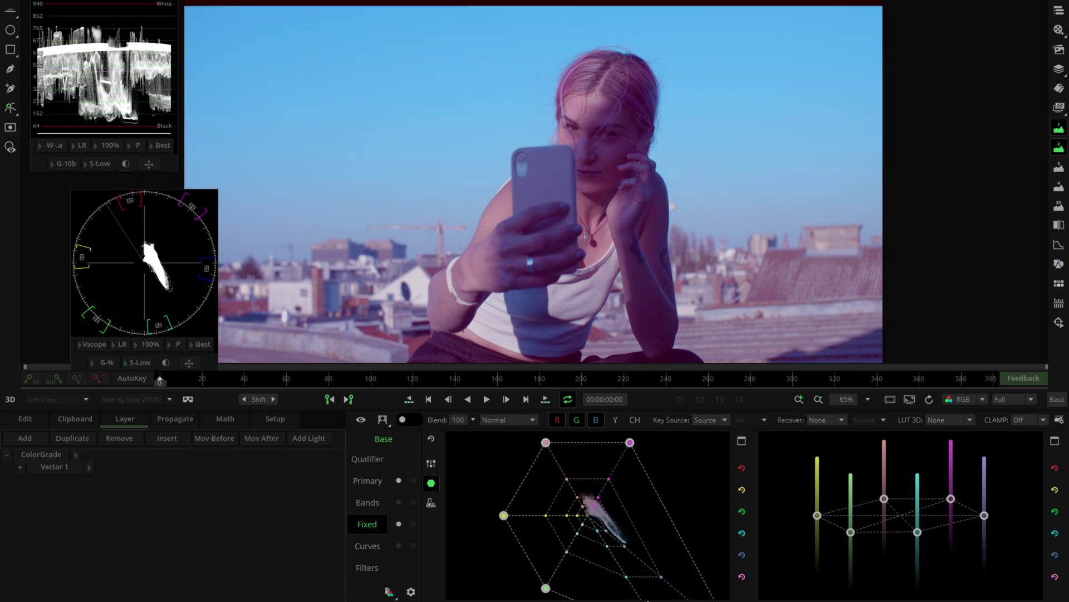
{"action": "left_click_drag", "start_coordinate": [984, 518], "coordinate": [984, 557]}
{"action": "left_click_drag", "start_coordinate": [919, 533], "coordinate": [928, 583]}
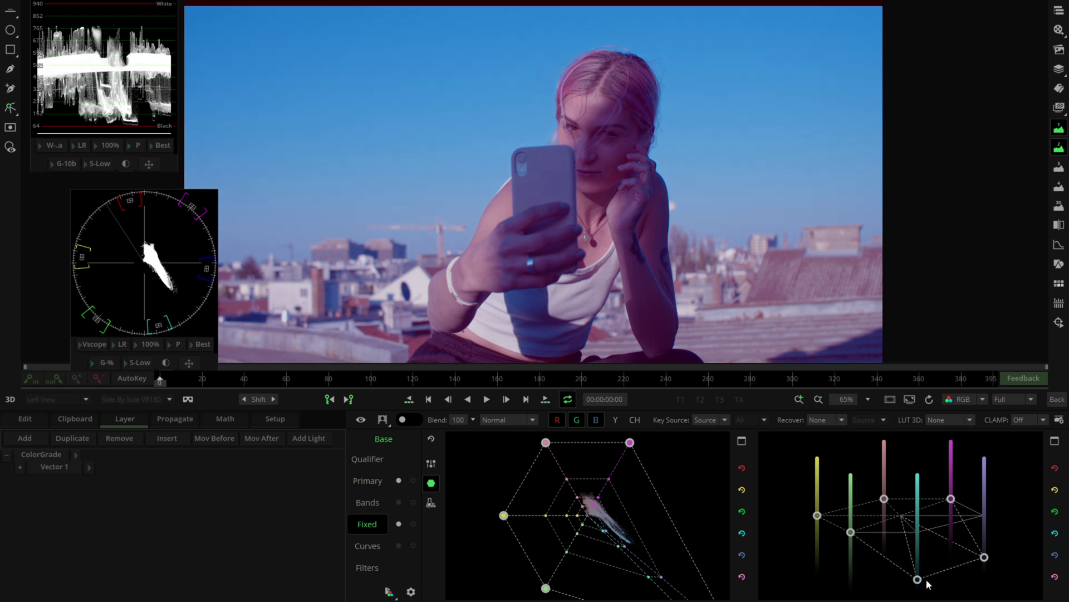
Toggle the Primary and Fixed corrections off and on to compare their individual effect on the image.
{"action": "left_click", "coordinate": [399, 480]}
{"action": "left_click", "coordinate": [399, 480]}
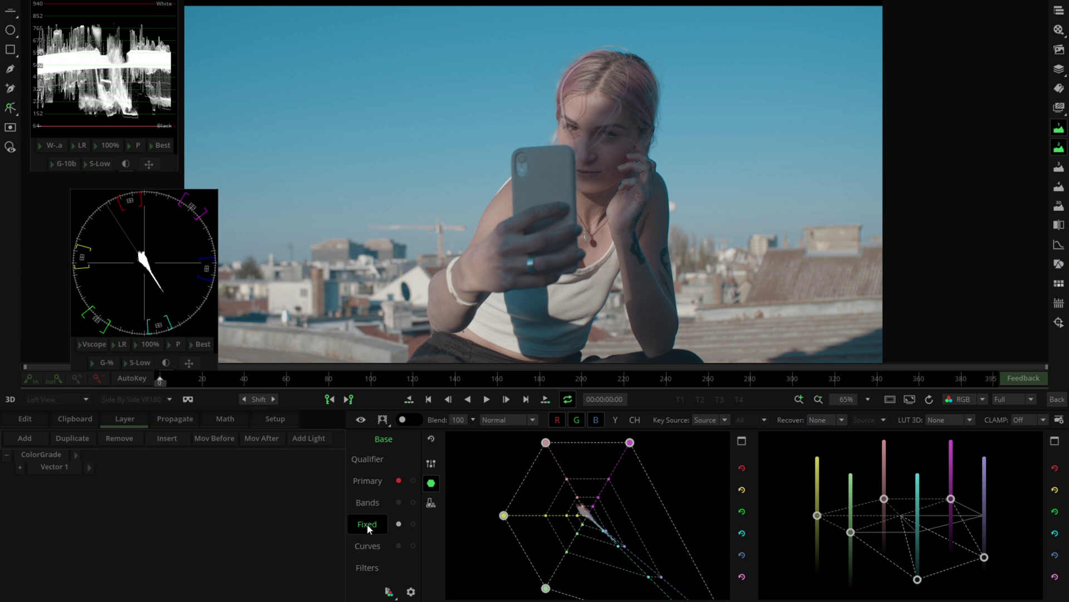
{"action": "left_click", "coordinate": [399, 480]}
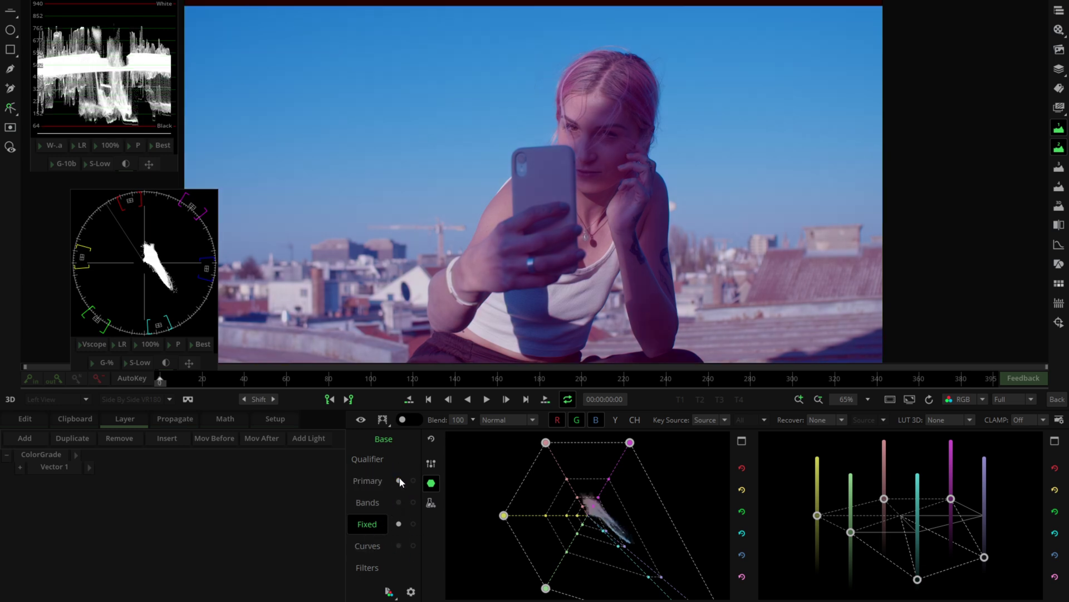
{"action": "left_click", "coordinate": [399, 524]}
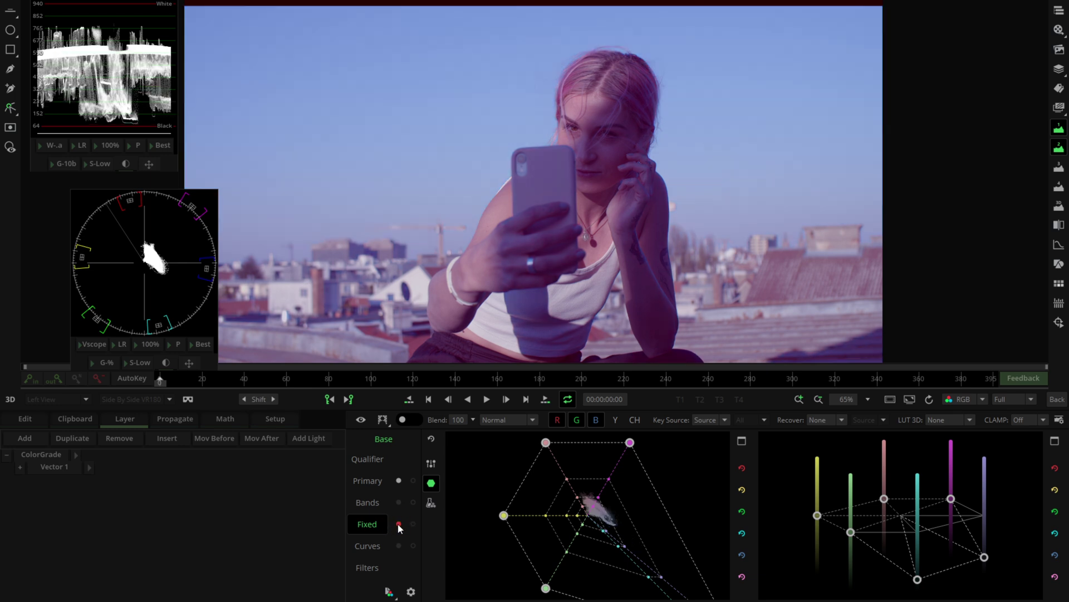
{"action": "left_click", "coordinate": [398, 525]}
Lower the white end of the linked RGB curve to darken the image, and toggle Curves to compare.
{"action": "left_click", "coordinate": [382, 547]}
{"action": "left_click_drag", "start_coordinate": [627, 460], "coordinate": [627, 508]}
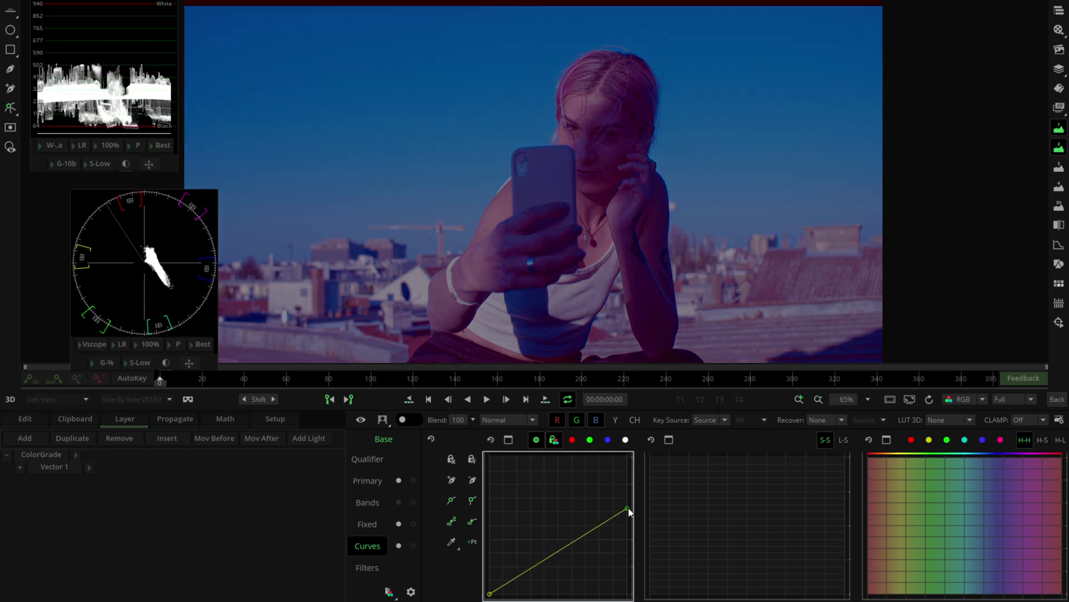
{"action": "left_click", "coordinate": [399, 546]}
{"action": "left_click", "coordinate": [399, 547]}
{"action": "left_click", "coordinate": [399, 546]}
{"action": "left_click", "coordinate": [398, 546]}
Disable the Curves, Fixed and Primary corrections in turn, then re-enable all three.
{"action": "left_click", "coordinate": [399, 545]}
{"action": "left_click", "coordinate": [399, 523]}
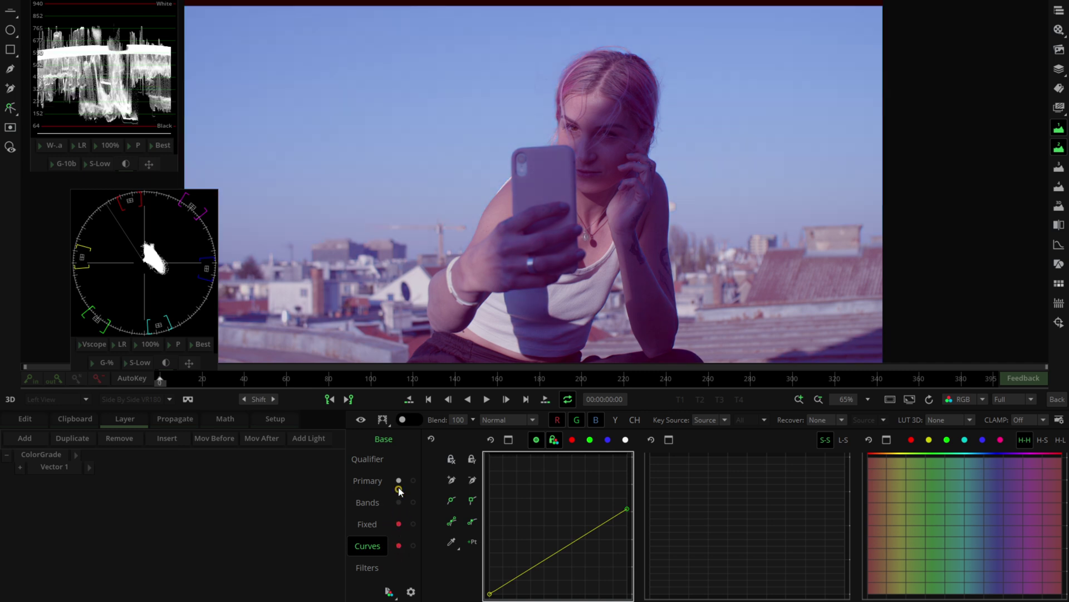
{"action": "left_click", "coordinate": [399, 481]}
{"action": "left_click", "coordinate": [399, 481]}
{"action": "left_click", "coordinate": [399, 524]}
{"action": "left_click", "coordinate": [398, 546]}
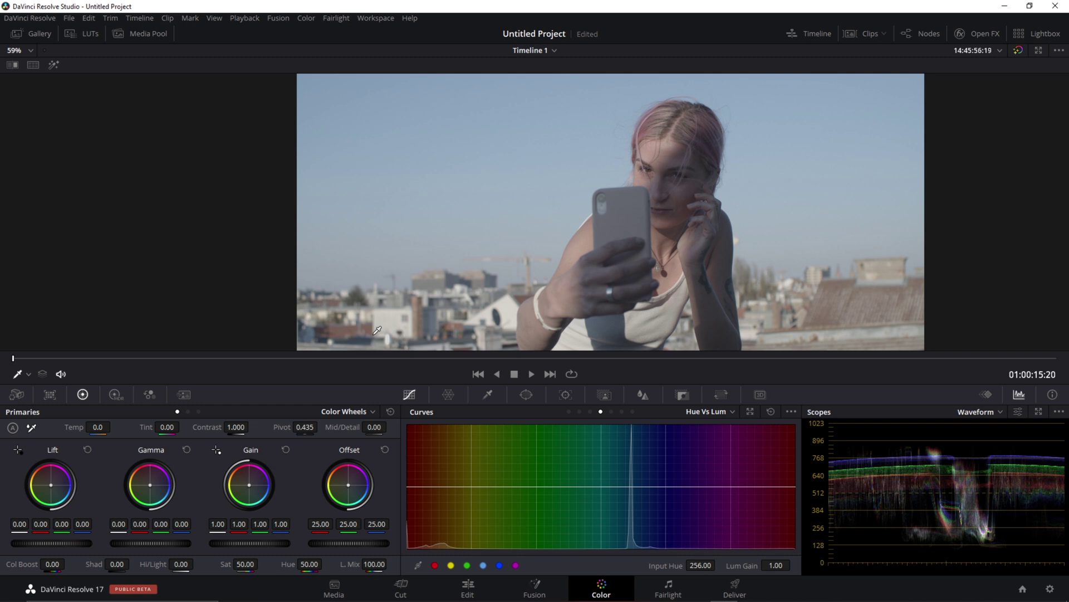
Switch to DaVinci Resolve, push Lift toward orange-red and Gamma toward blue, and lower the white end of the linked custom curve.
{"action": "left_click_drag", "start_coordinate": [54, 495], "coordinate": [49, 485]}
{"action": "left_click_drag", "start_coordinate": [159, 494], "coordinate": [184, 509]}
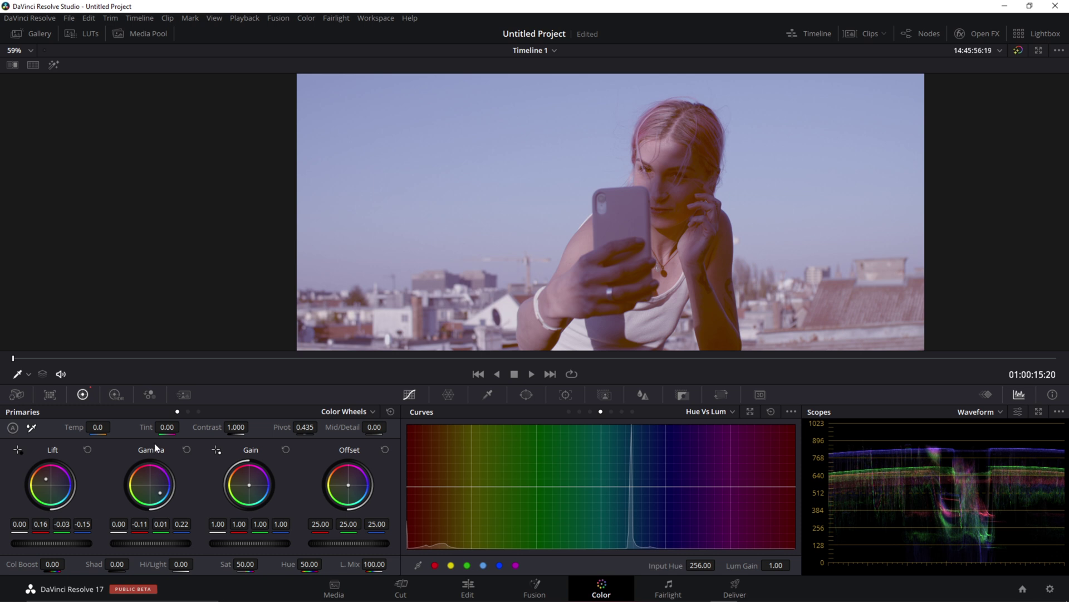
{"action": "left_click", "coordinate": [568, 411]}
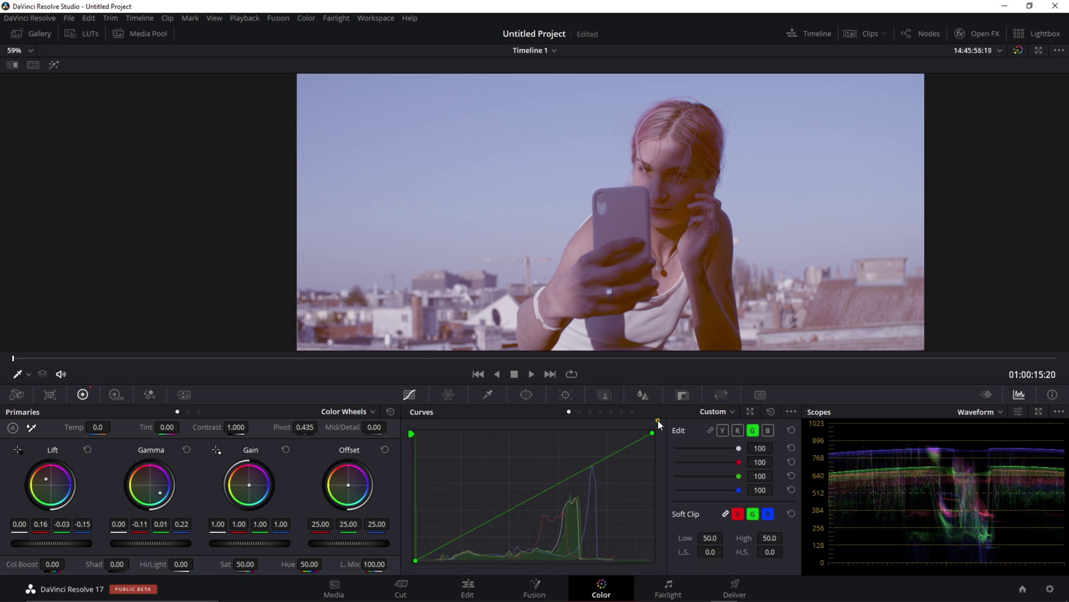
{"action": "left_click", "coordinate": [722, 430]}
{"action": "left_click_drag", "start_coordinate": [652, 433], "coordinate": [662, 469]}
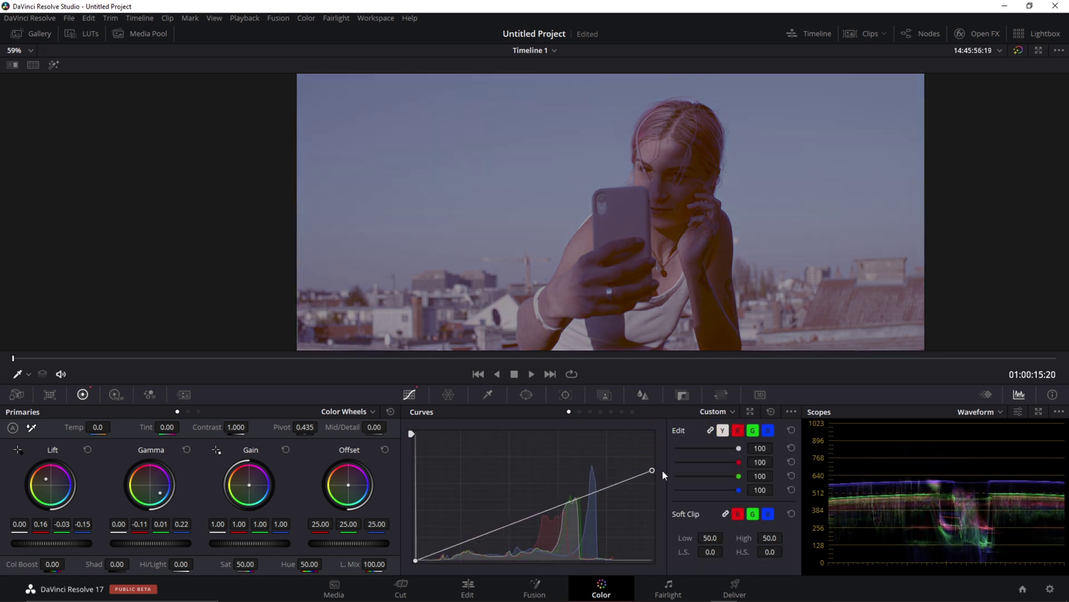
In the Color Warper, pull the outer blue point toward cyan to hue 0.46 and saturation 1.64.
{"action": "left_click", "coordinate": [449, 394]}
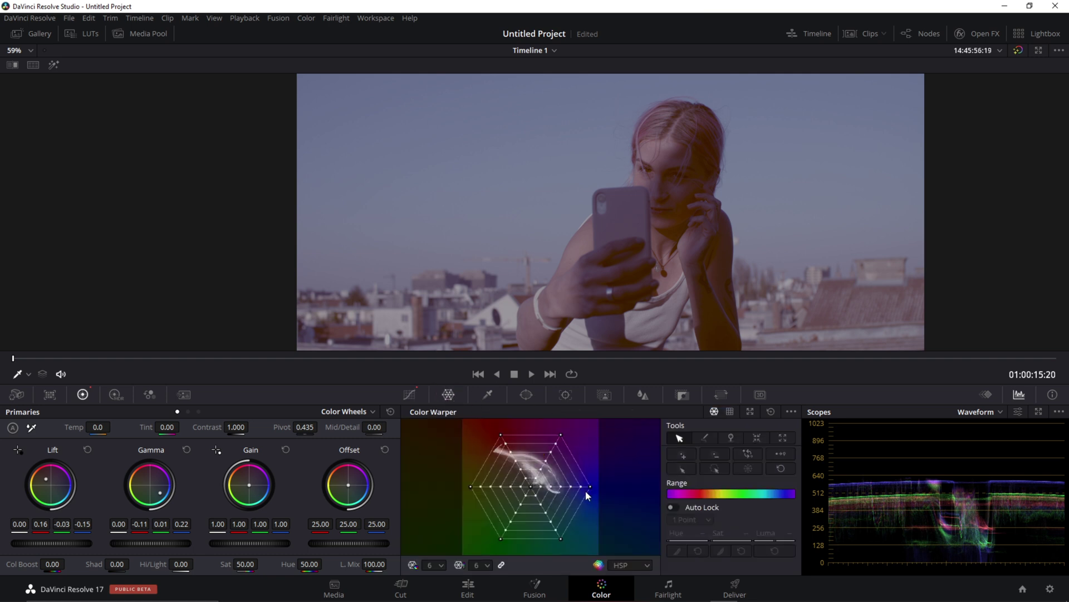
{"action": "left_click_drag", "start_coordinate": [590, 488], "coordinate": [591, 555]}
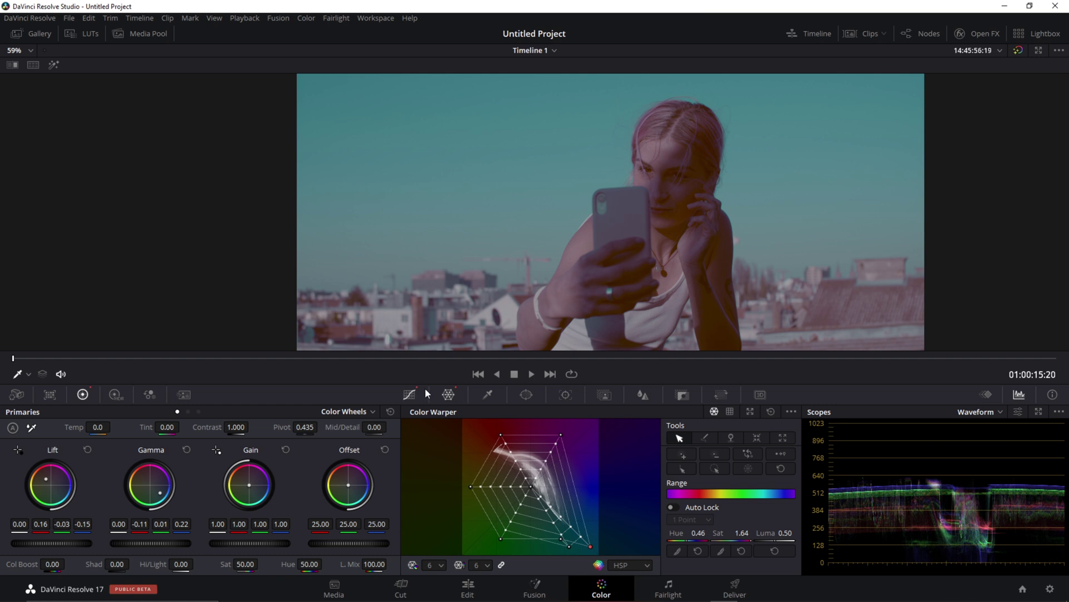
Show the node graph, reposition node 01 and toggle it off and on to compare the complete grade.
{"action": "left_click", "coordinate": [909, 34]}
{"action": "left_click_drag", "start_coordinate": [662, 221], "coordinate": [685, 208]}
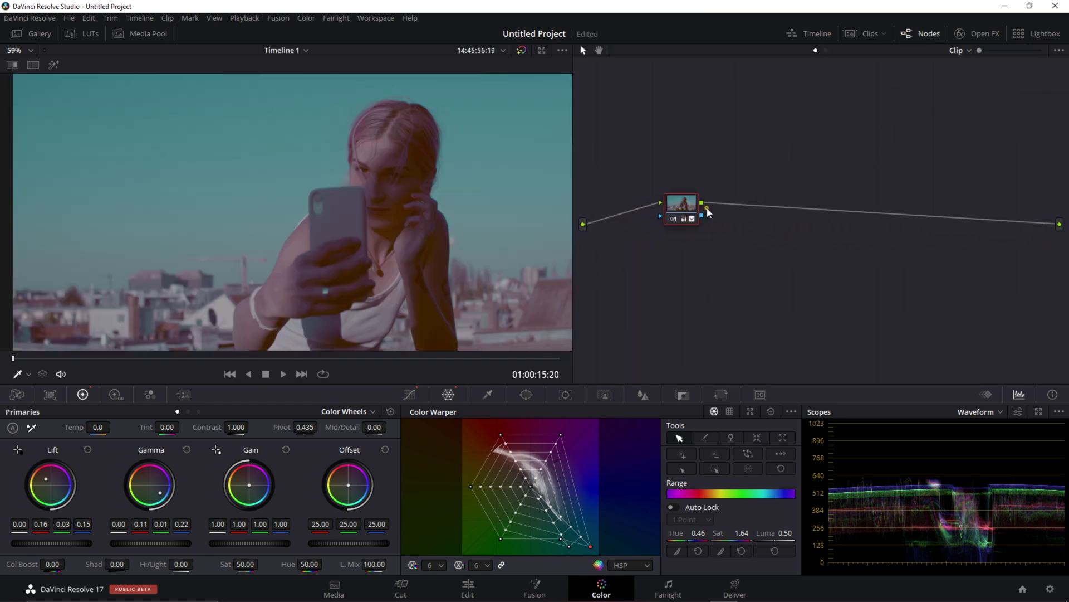
{"action": "key", "text": "ctrl+d"}
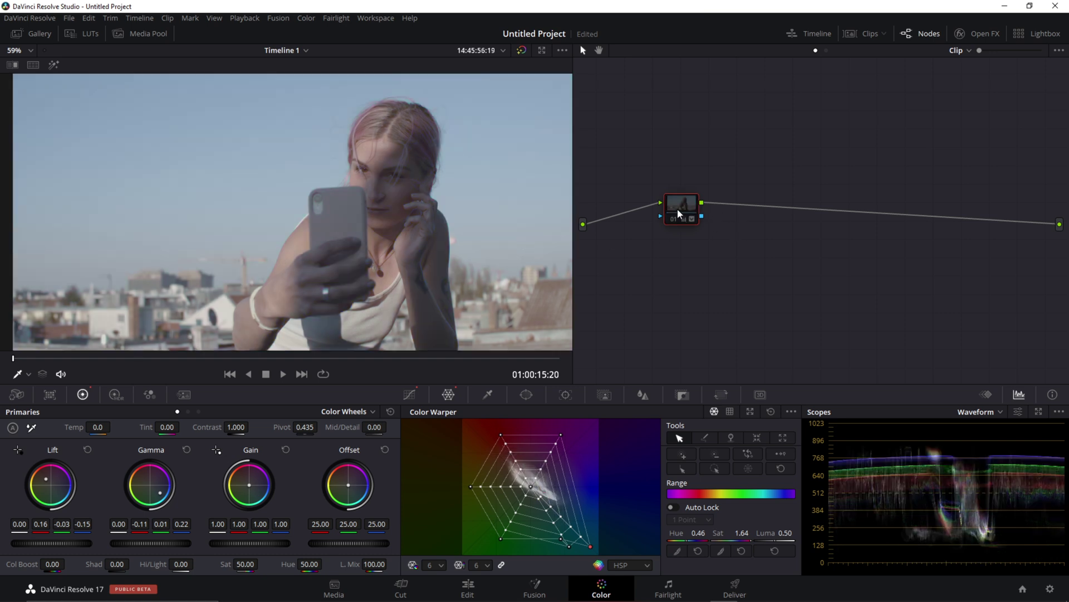
{"action": "key", "text": "ctrl+d"}
{"action": "key", "text": "ctrl+d"}
{"action": "key", "text": "ctrl+d"}
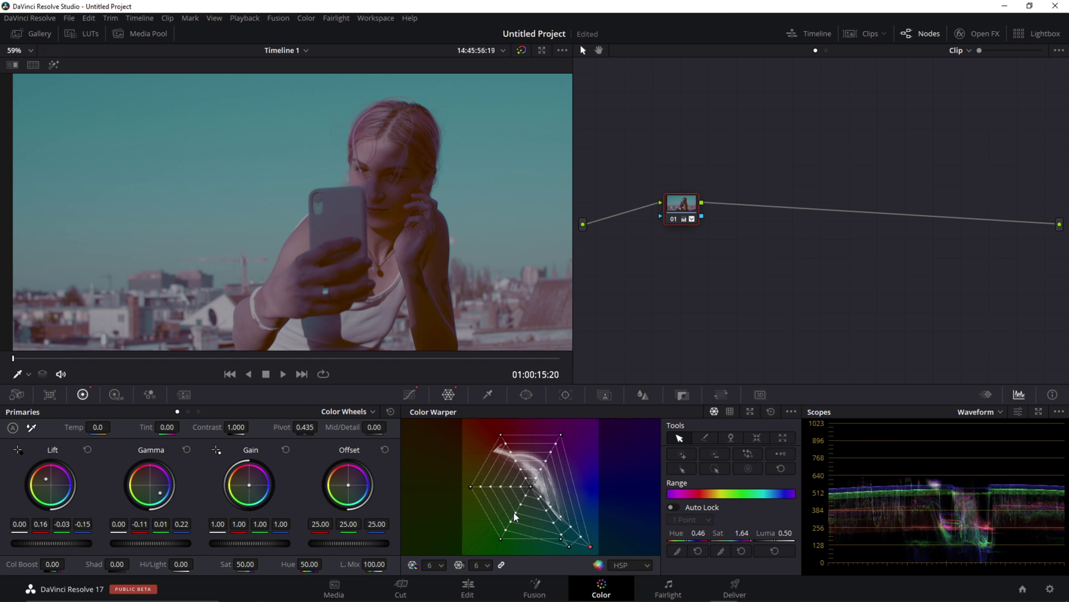
Reset the Color Warper to preview the grade without it, undo the reset and open the Curves.
{"action": "left_click", "coordinate": [771, 412]}
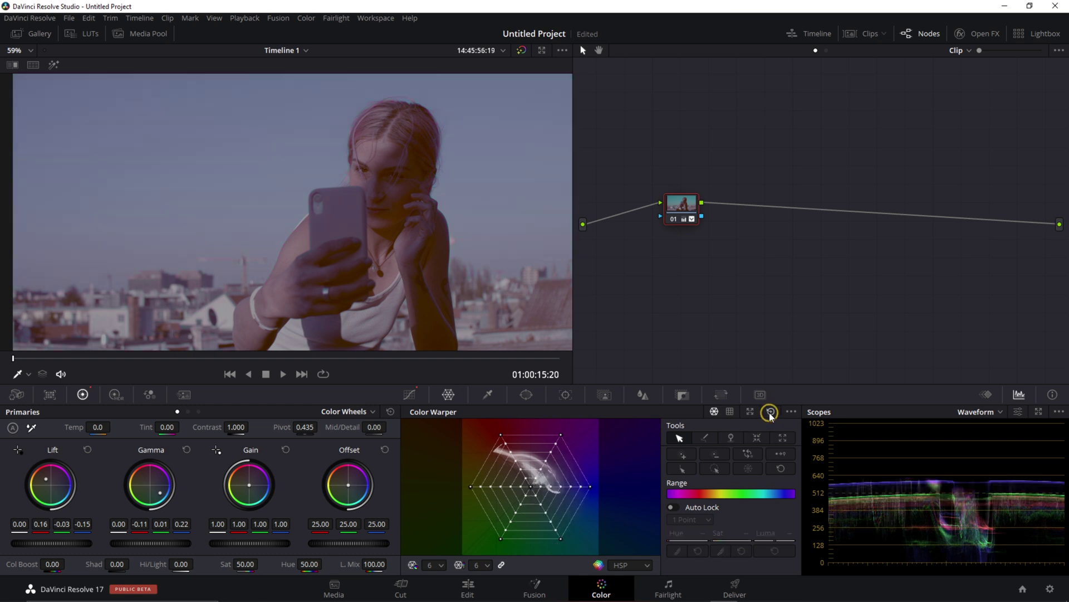
{"action": "key", "text": "ctrl+z"}
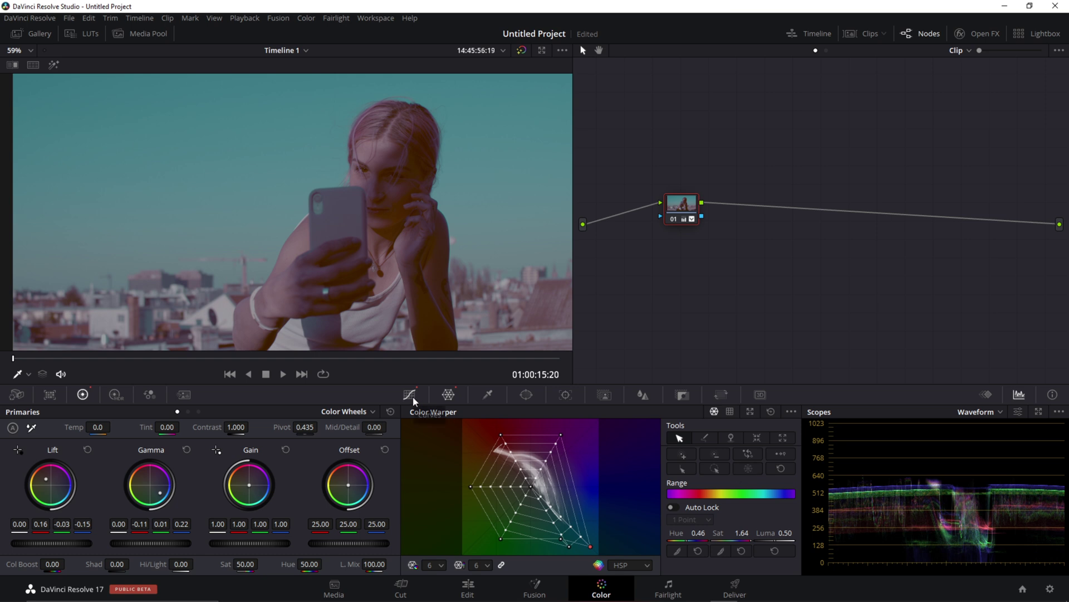
{"action": "left_click", "coordinate": [413, 396]}
{"action": "left_click", "coordinate": [756, 423]}
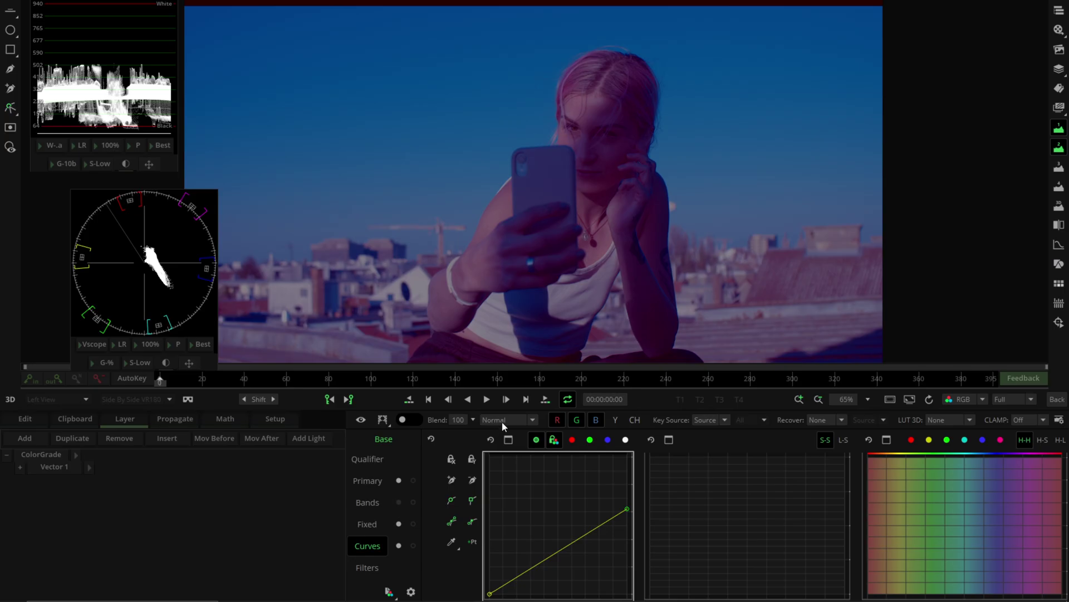
Switch to Mistika Boutique, bypass and restore individual Curves, Fixed and Primary corrections, and open Bands.
{"action": "left_click", "coordinate": [398, 545]}
{"action": "left_click", "coordinate": [399, 523]}
{"action": "left_click", "coordinate": [398, 480]}
{"action": "left_click", "coordinate": [399, 524]}
{"action": "left_click", "coordinate": [398, 546]}
{"action": "left_click", "coordinate": [380, 503]}
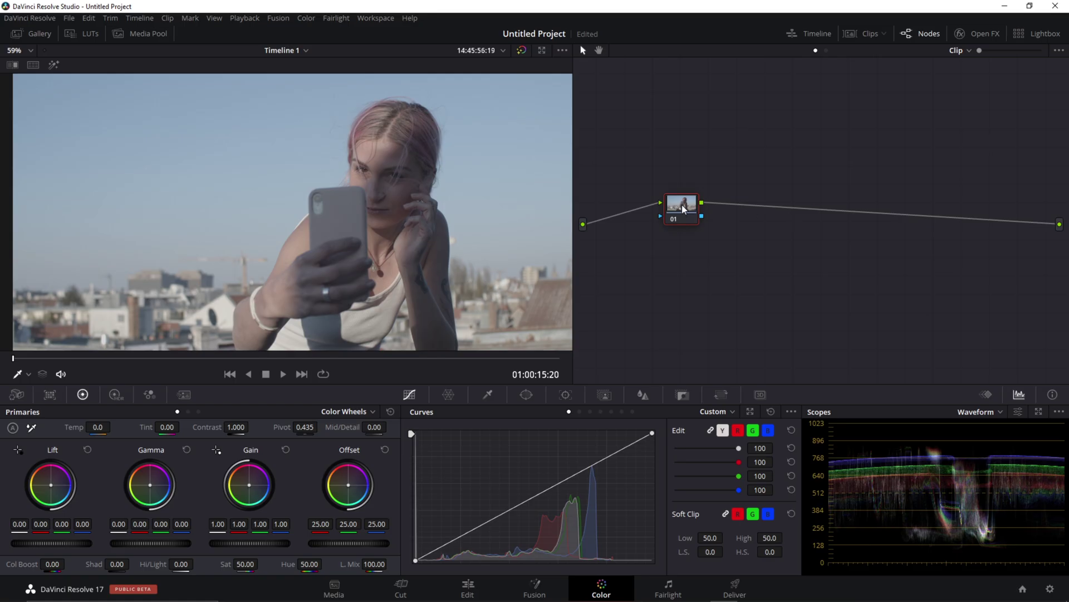
Switch to DaVinci Resolve and move node 01 slightly within the node graph.
{"action": "left_click_drag", "start_coordinate": [684, 209], "coordinate": [676, 218]}
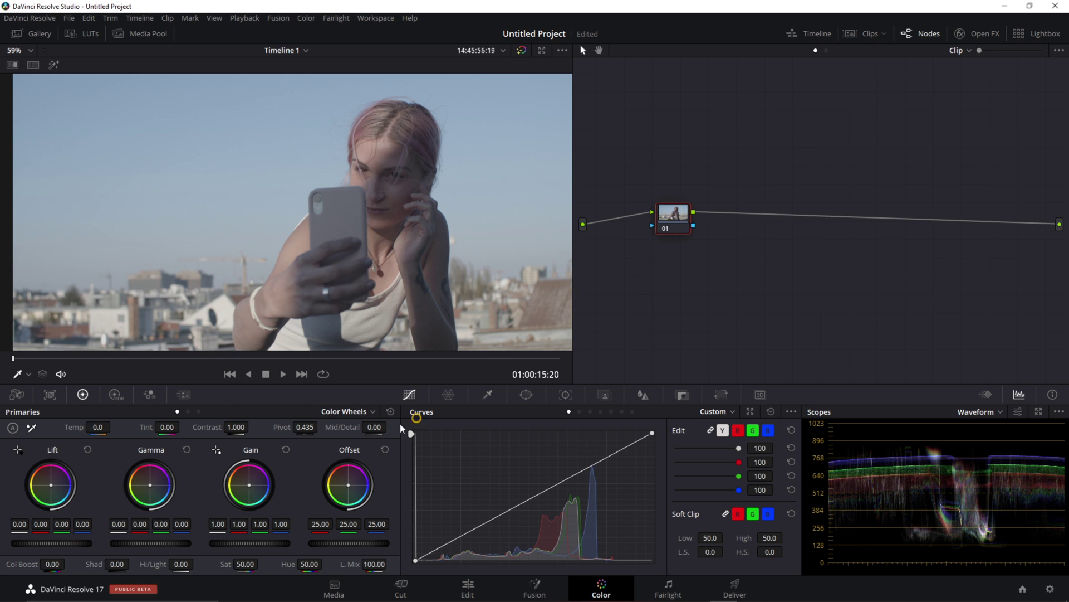
Shift node 01's Lift to R -0.08, G 0.01, B 0.08 and Gamma to R 0.02, B -0.03, and add a serial node.
{"action": "left_click_drag", "start_coordinate": [51, 484], "coordinate": [54, 487]}
{"action": "left_click_drag", "start_coordinate": [150, 484], "coordinate": [150, 490]}
{"action": "key", "text": "alt+s"}
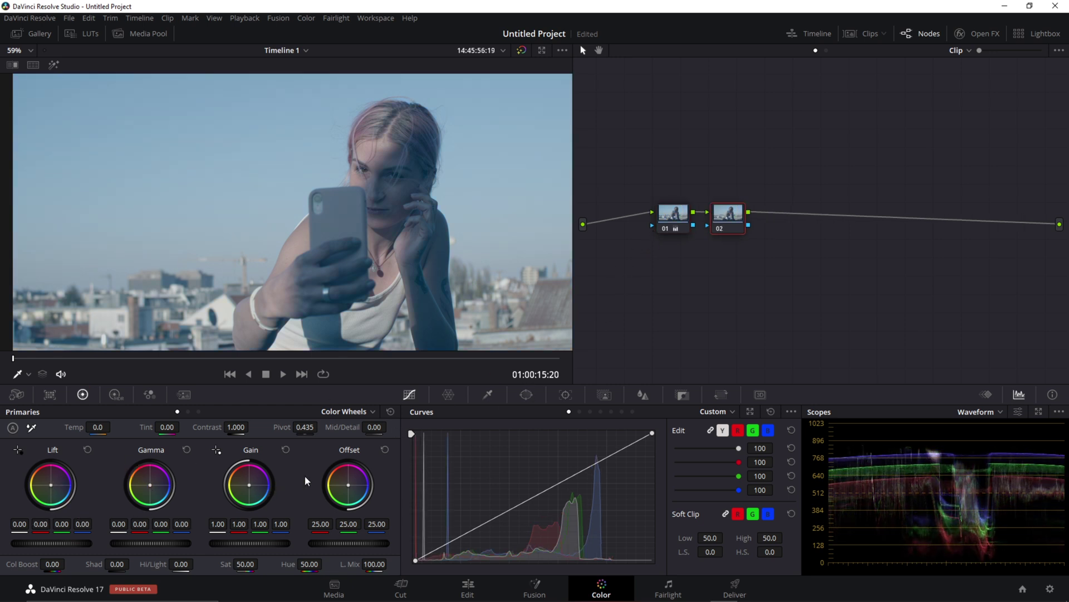
Lower the white end of the curve in node 02, and warp blue toward cyan with the Color Warper in a new third node.
{"action": "left_click_drag", "start_coordinate": [654, 433], "coordinate": [648, 477]}
{"action": "key", "text": "alt+s"}
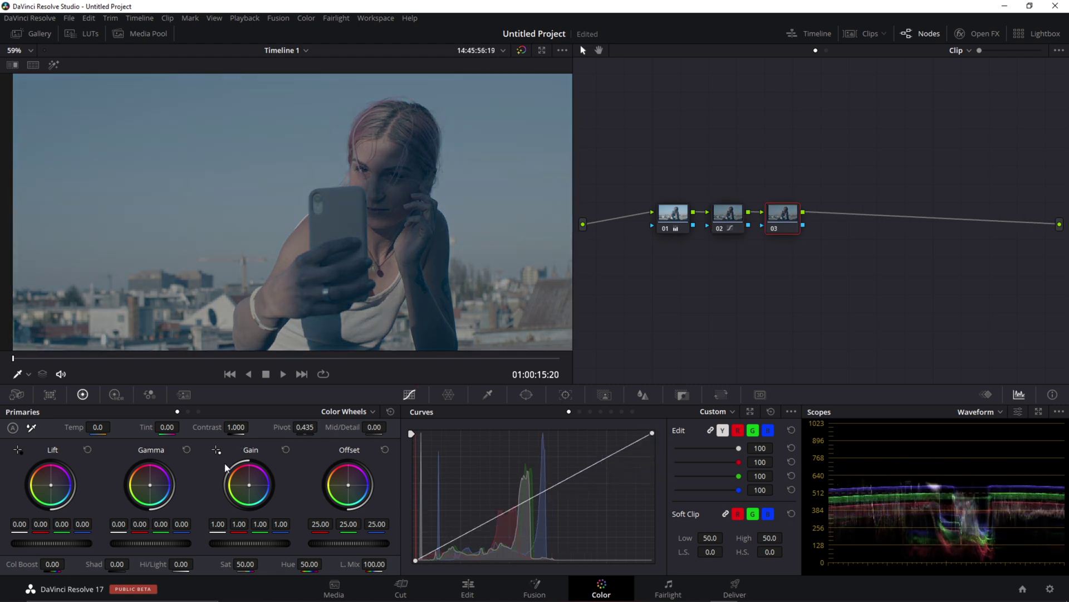
{"action": "left_click", "coordinate": [449, 395]}
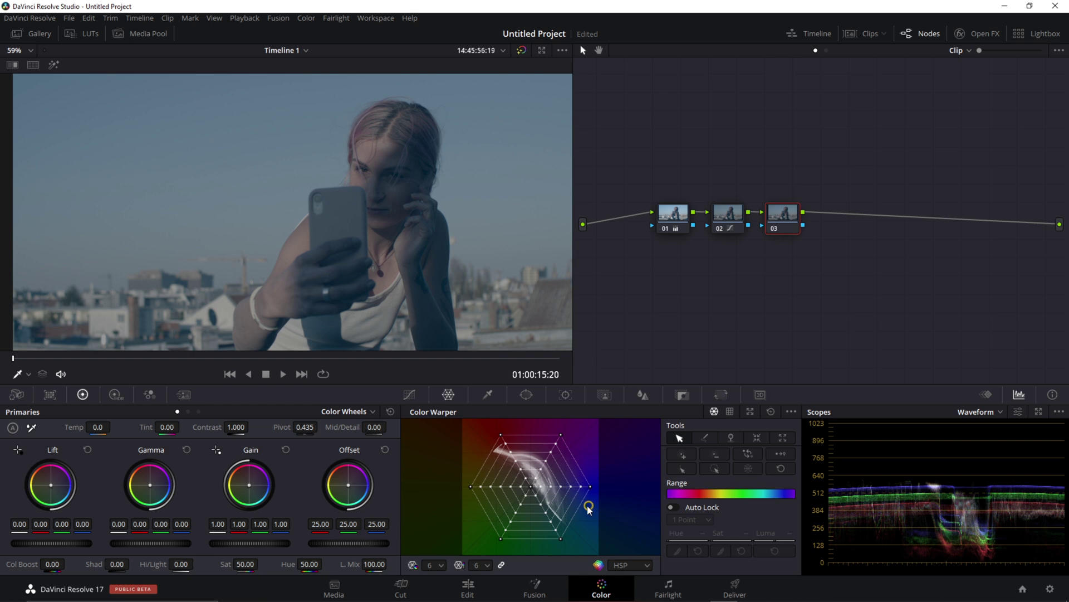
{"action": "left_click_drag", "start_coordinate": [591, 486], "coordinate": [589, 540]}
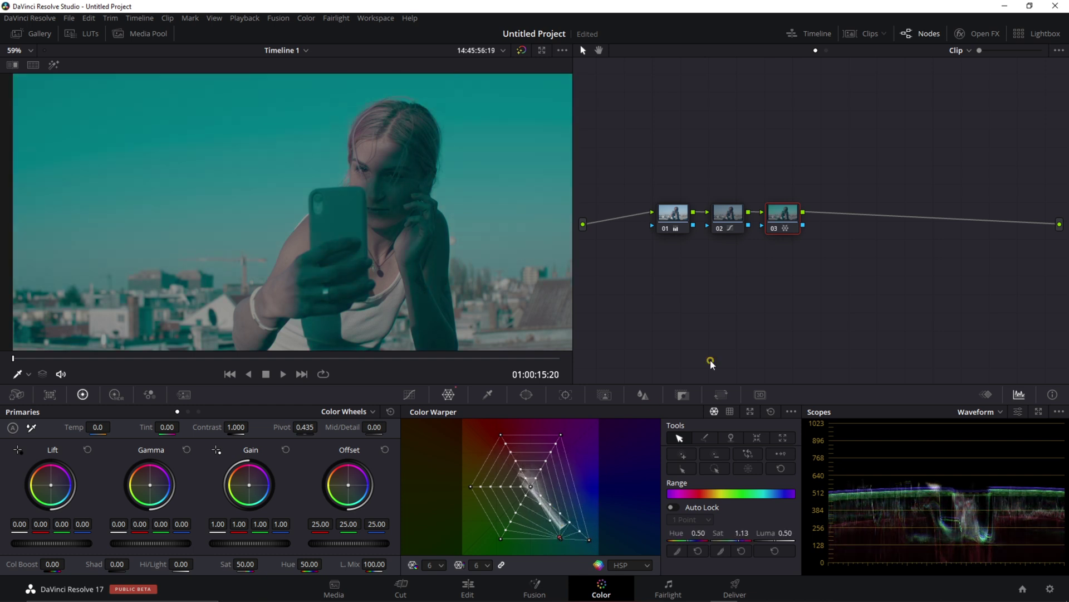
Stack nodes 01, 02 and 03 vertically, add a layer mixer and connect node 01's output to it.
{"action": "left_click_drag", "start_coordinate": [679, 216], "coordinate": [684, 168]}
{"action": "left_click_drag", "start_coordinate": [728, 215], "coordinate": [703, 247]}
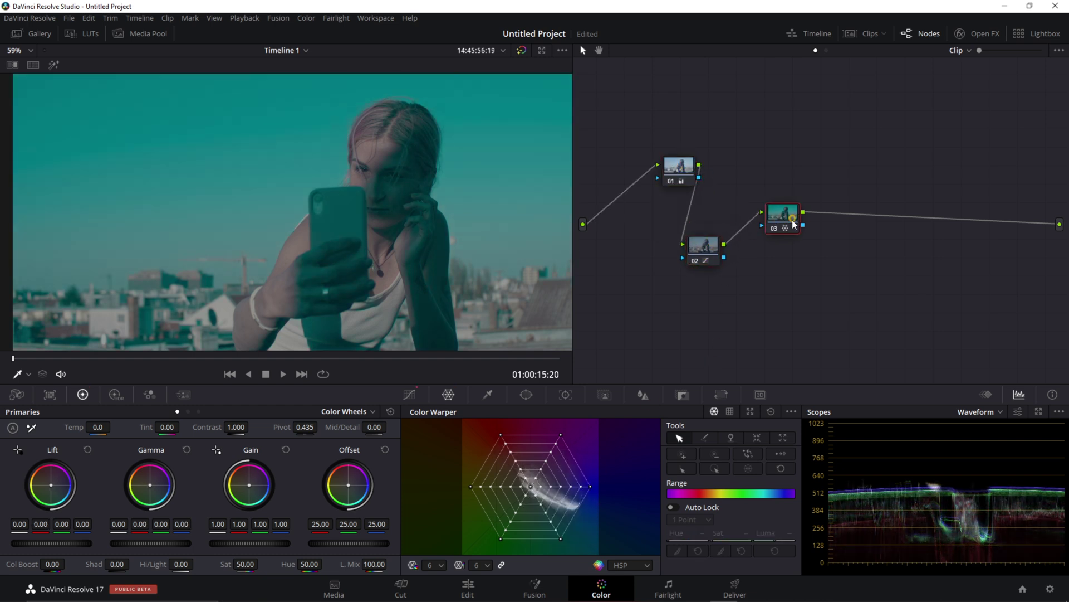
{"action": "left_click_drag", "start_coordinate": [782, 214], "coordinate": [706, 306]}
{"action": "left_click", "coordinate": [697, 176]}
{"action": "right_click", "coordinate": [757, 188]}
{"action": "left_click_drag", "start_coordinate": [696, 175], "coordinate": [744, 183]}
{"action": "mouse_move", "coordinate": [891, 212]}
{"action": "left_click", "coordinate": [944, 225]}
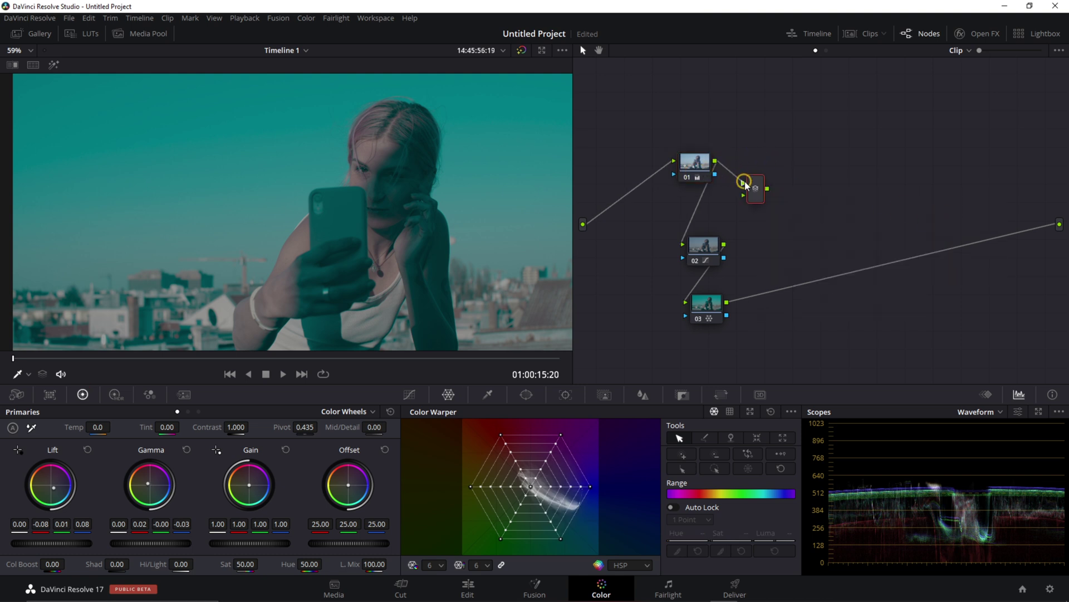
Connect nodes 02 and 03 to the layer mixer using an added input, feed both from the source, and align the nodes.
{"action": "left_click_drag", "start_coordinate": [724, 244], "coordinate": [727, 302]}
{"action": "right_click", "coordinate": [762, 190]}
{"action": "left_click", "coordinate": [772, 215]}
{"action": "left_click_drag", "start_coordinate": [583, 228], "coordinate": [684, 245]}
{"action": "left_click_drag", "start_coordinate": [583, 225], "coordinate": [676, 309]}
{"action": "left_click_drag", "start_coordinate": [700, 246], "coordinate": [680, 222]}
{"action": "left_click_drag", "start_coordinate": [695, 162], "coordinate": [685, 155]}
{"action": "left_click", "coordinate": [687, 170]}
{"action": "left_click", "coordinate": [687, 233]}
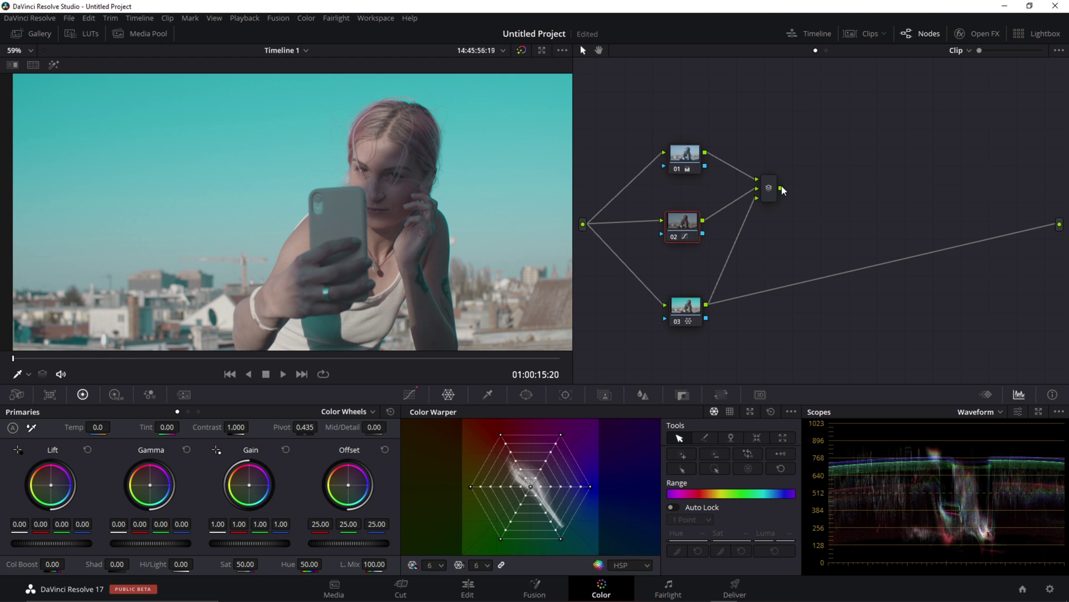
Connect the layer mixer to the graph's output, and toggle nodes 01, 02 and 03 off and back on.
{"action": "left_click_drag", "start_coordinate": [783, 193], "coordinate": [1059, 224]}
{"action": "left_click", "coordinate": [687, 159]}
{"action": "left_click", "coordinate": [683, 223]}
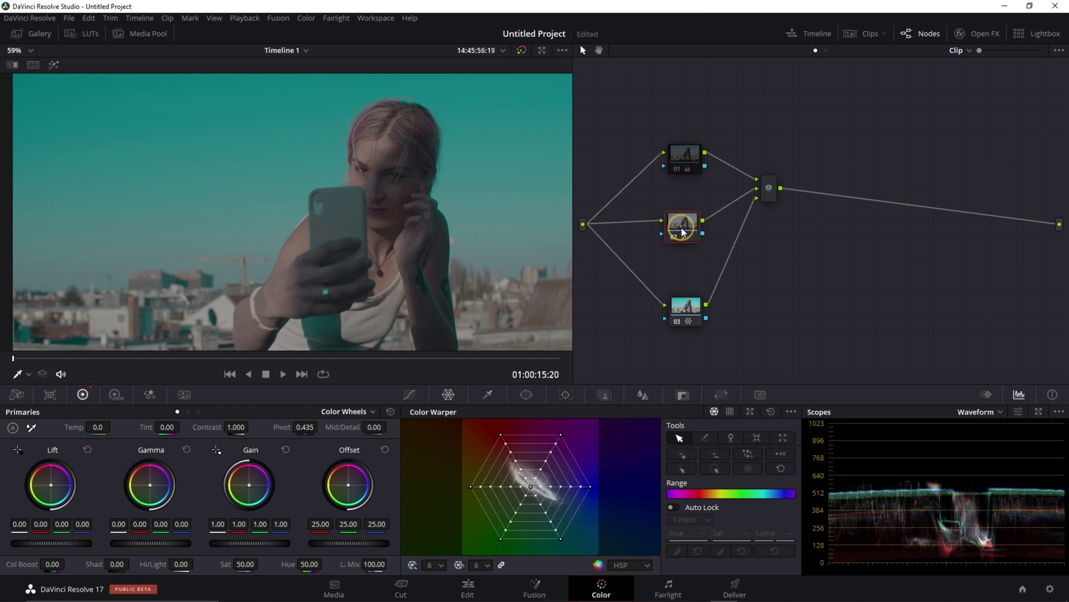
{"action": "left_click", "coordinate": [686, 310]}
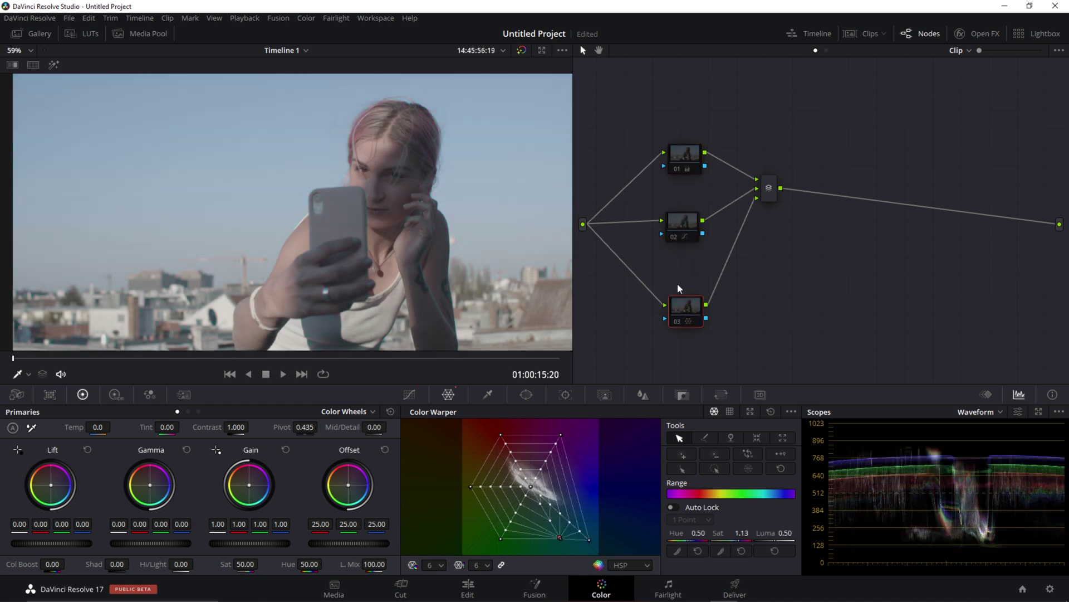
{"action": "left_click", "coordinate": [769, 190]}
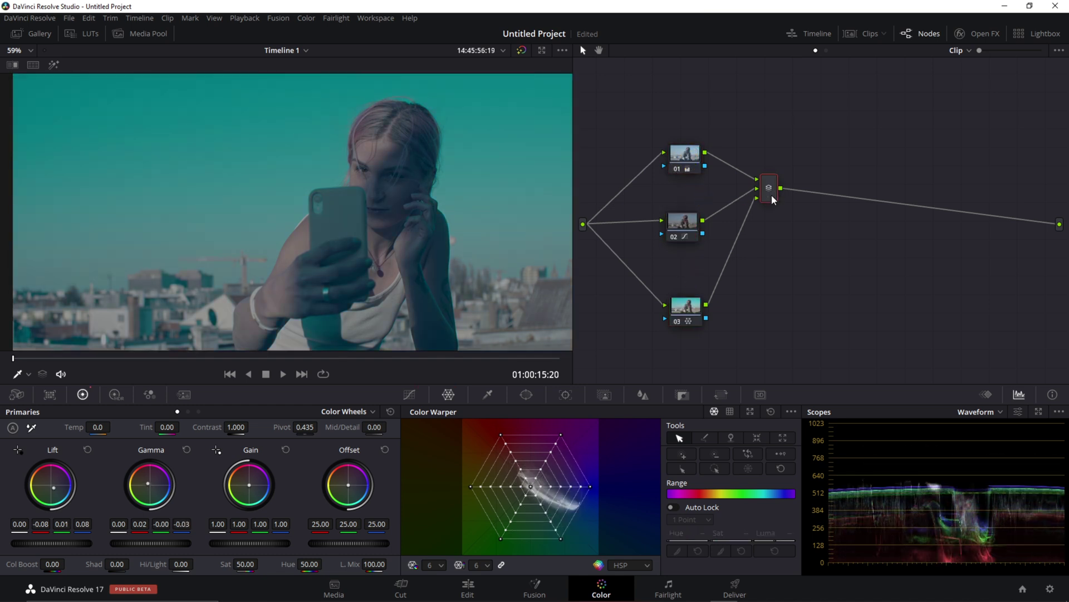
Move the layer mixer lower in the node graph, and switch to Mistika Boutique's Primary controls.
{"action": "left_click_drag", "start_coordinate": [770, 189], "coordinate": [770, 216]}
{"action": "left_click_drag", "start_coordinate": [832, 141], "coordinate": [657, 353]}
{"action": "left_click_drag", "start_coordinate": [774, 222], "coordinate": [770, 226]}
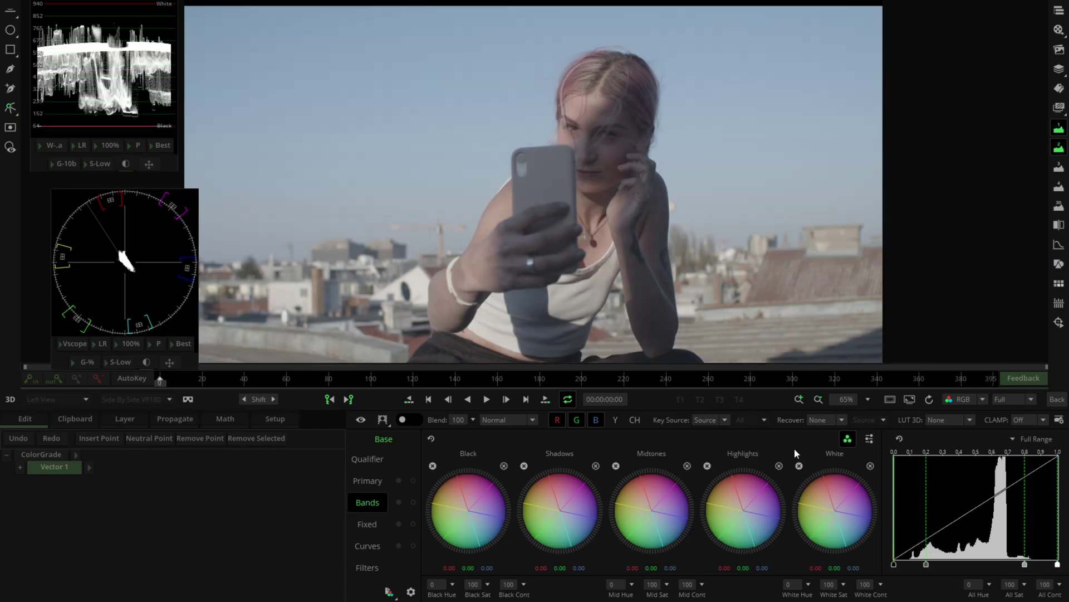
{"action": "left_click", "coordinate": [386, 480]}
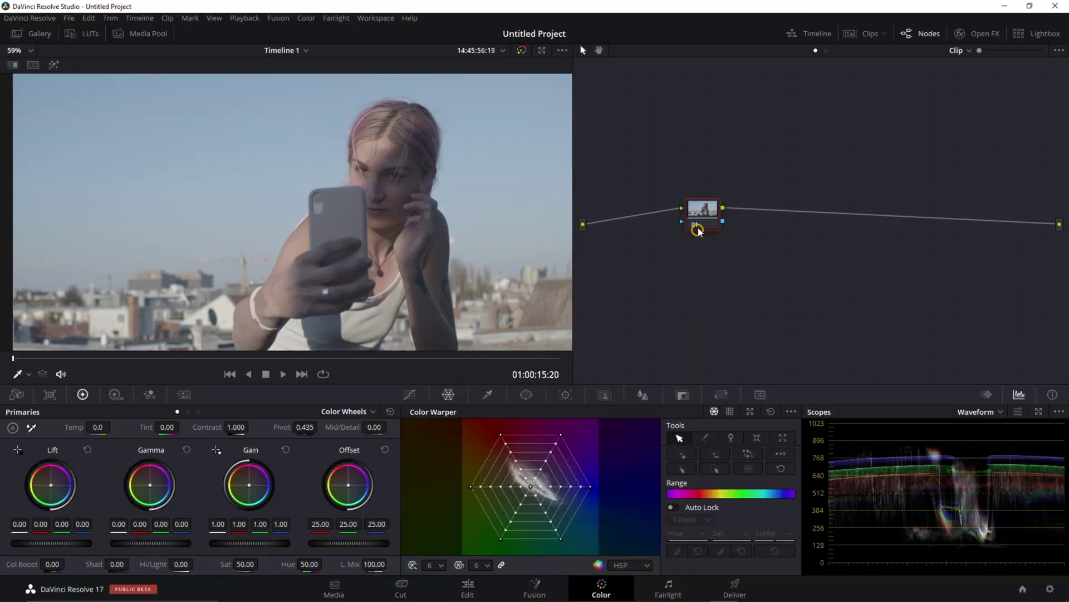
Switch to DaVinci Resolve, hide the node graph, and set Contrast to 1.412, Gain to 0.80 and Lift to 0.10.
{"action": "left_click", "coordinate": [920, 33]}
{"action": "left_click_drag", "start_coordinate": [237, 427], "coordinate": [252, 427]}
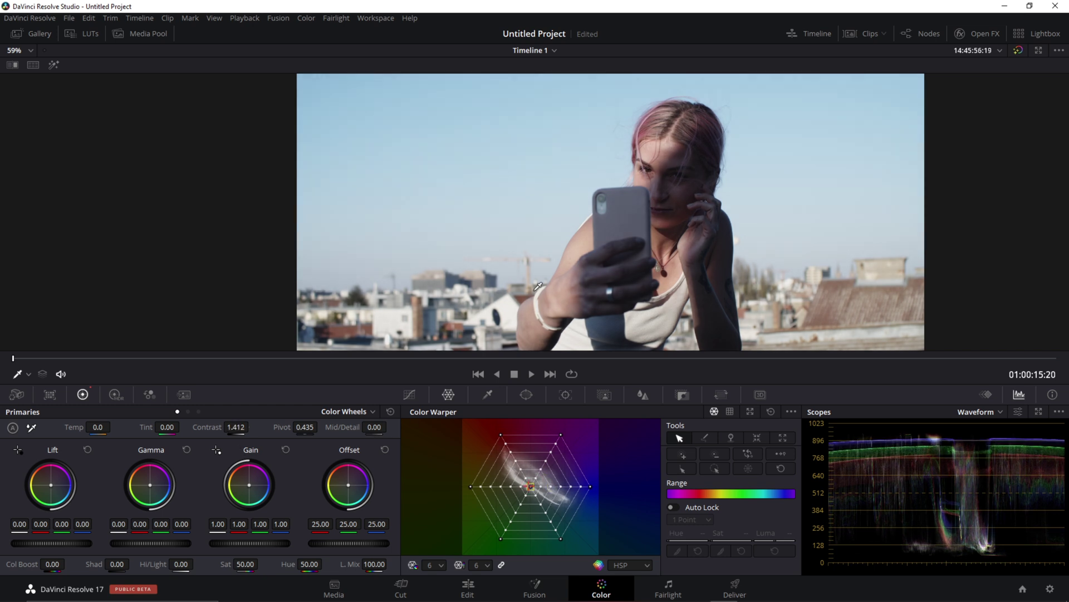
{"action": "left_click_drag", "start_coordinate": [272, 544], "coordinate": [223, 543]}
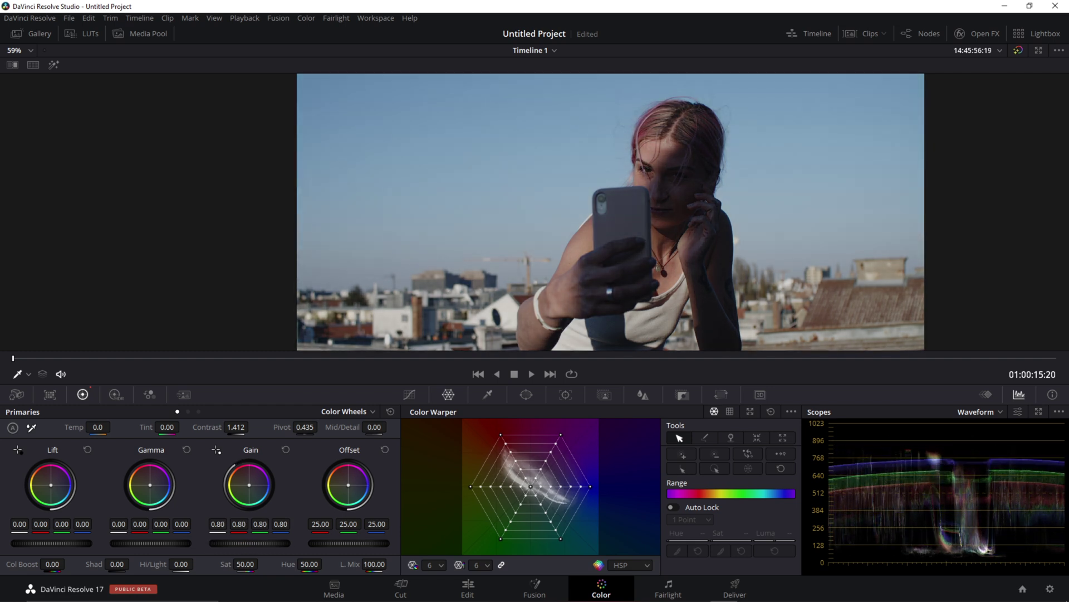
{"action": "left_click", "coordinate": [51, 541]}
{"action": "left_click_drag", "start_coordinate": [52, 541], "coordinate": [77, 541]}
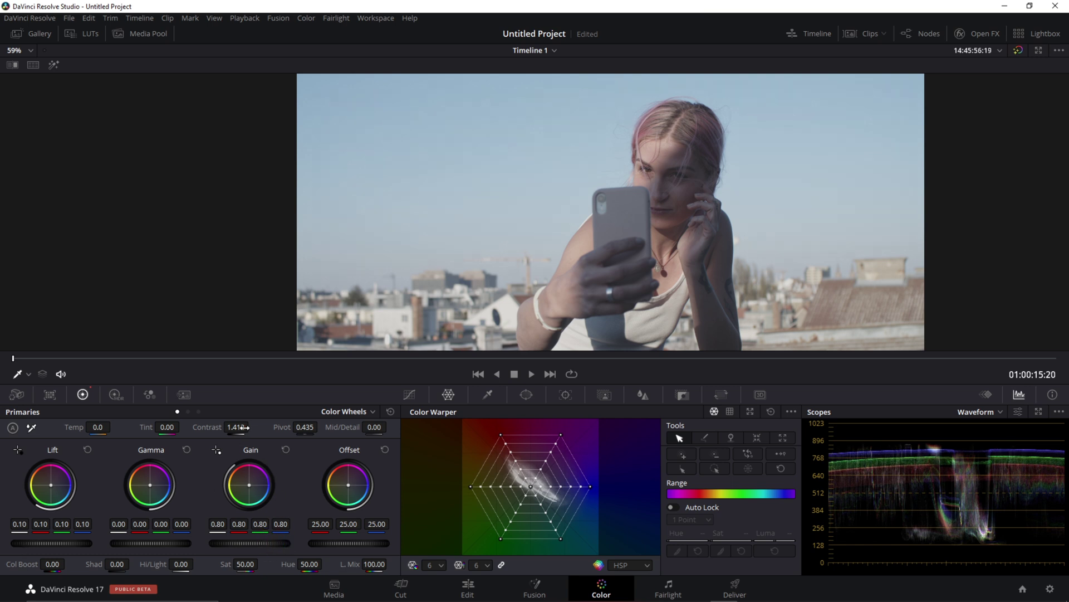
{"action": "left_click", "coordinate": [213, 425]}
Bypass and restore all grades repeatedly to compare the contrast adjustment with the original image.
{"action": "key", "text": "shift+d"}
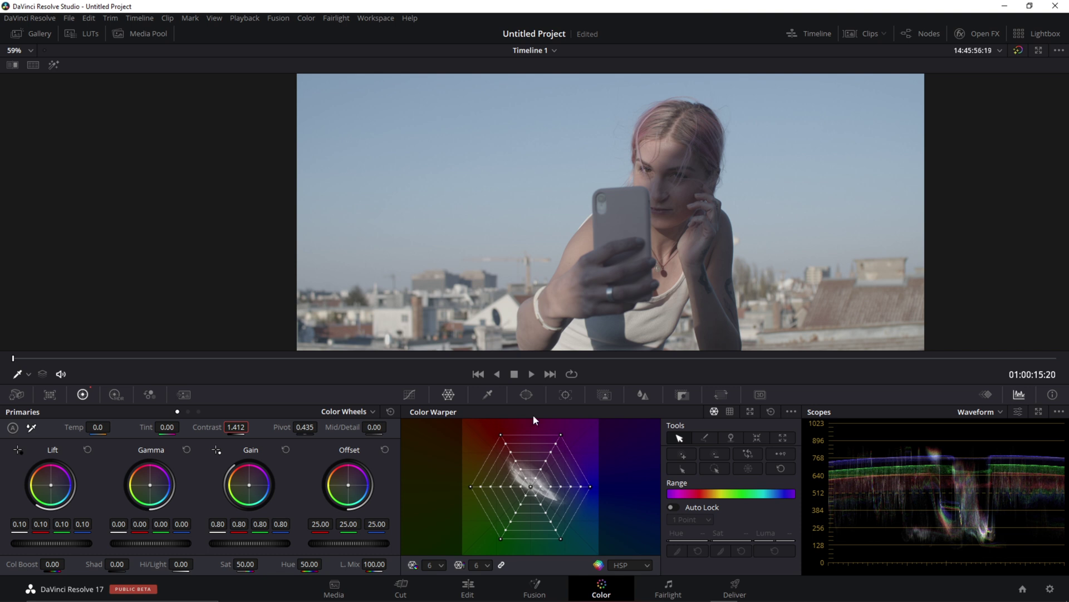
{"action": "key", "text": "shift+d"}
{"action": "key", "text": "shift+d"}
{"action": "key", "text": "shift+d"}
{"action": "key", "text": "shift+d"}
{"action": "key", "text": "shift+d"}
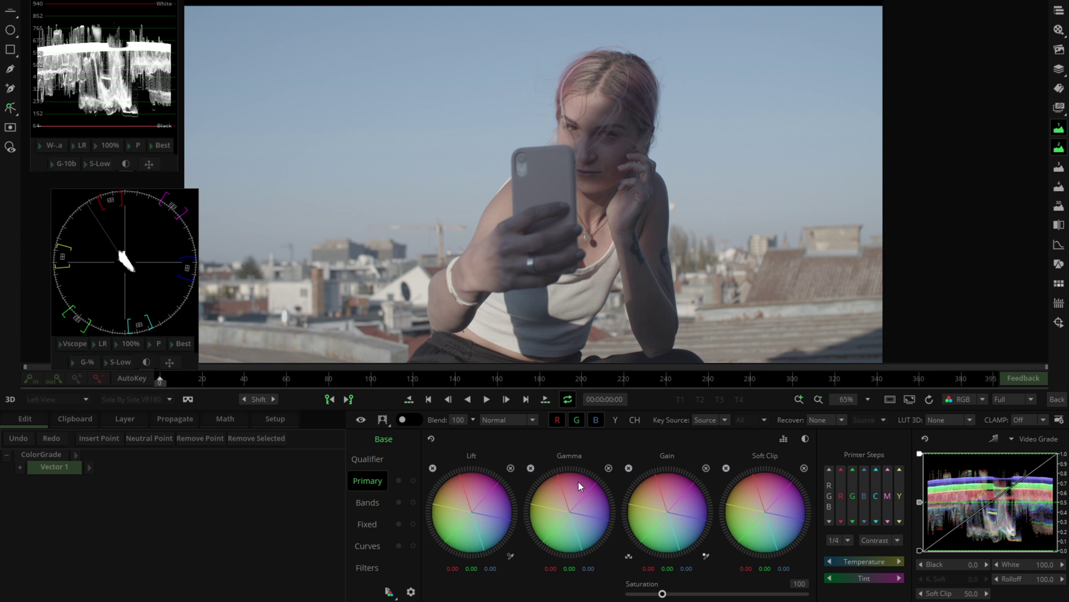
Switch to Mistika Boutique, enable the Primary contrast mode and increase contrast to Lift -21.68 and Gain 21.81.
{"action": "left_click", "coordinate": [806, 440]}
{"action": "left_click_drag", "start_coordinate": [659, 497], "coordinate": [774, 502]}
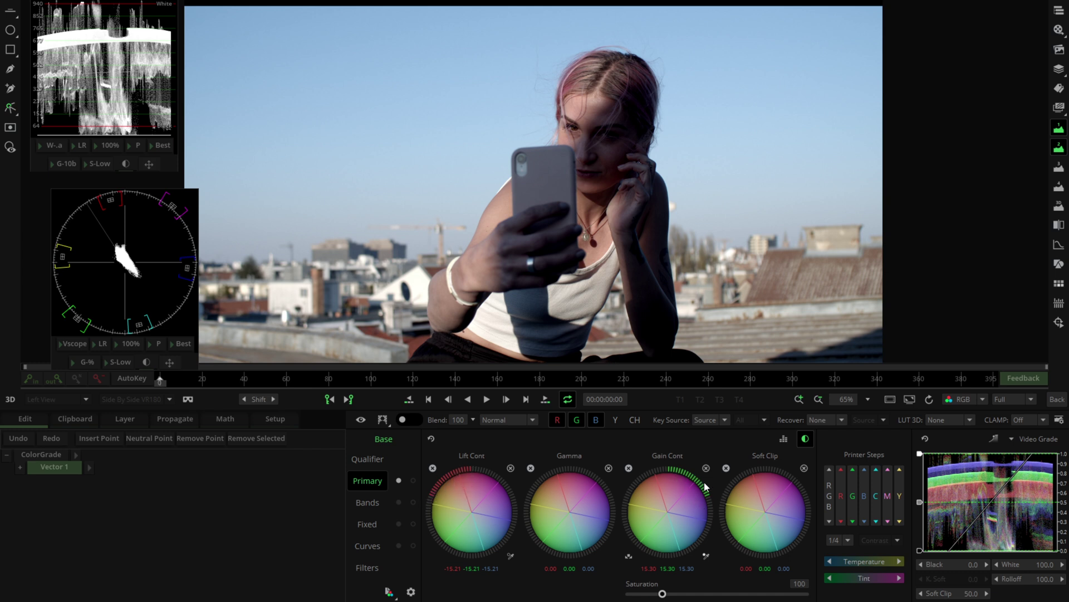
{"action": "left_click_drag", "start_coordinate": [673, 508], "coordinate": [722, 509]}
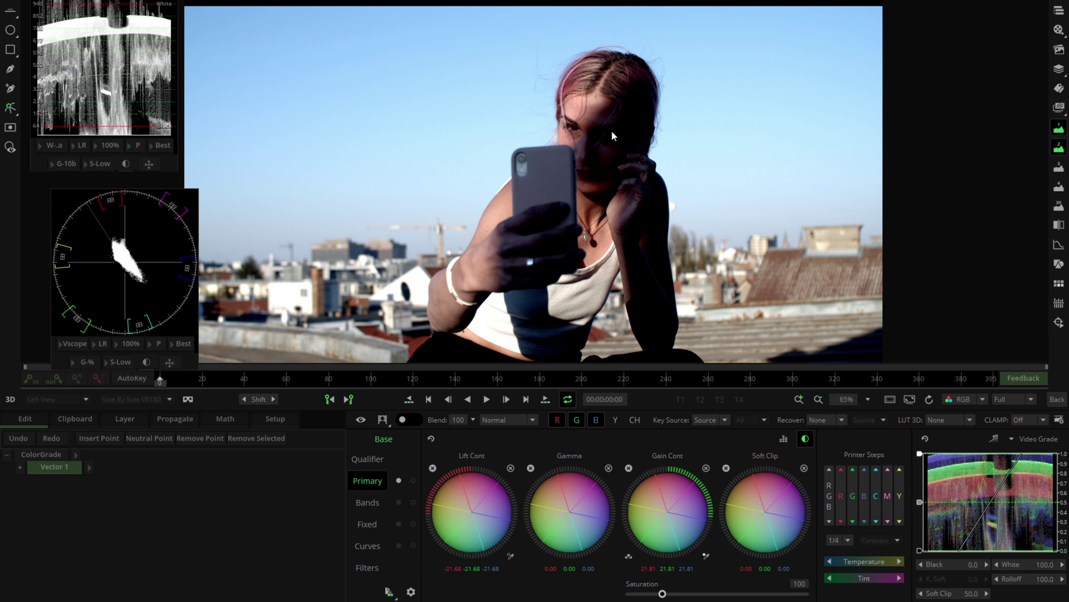
Set Lift alone to -11.59 with contrast mode off, and re-enable contrast mode to adjust the linked Gain contrast.
{"action": "left_click", "coordinate": [805, 438]}
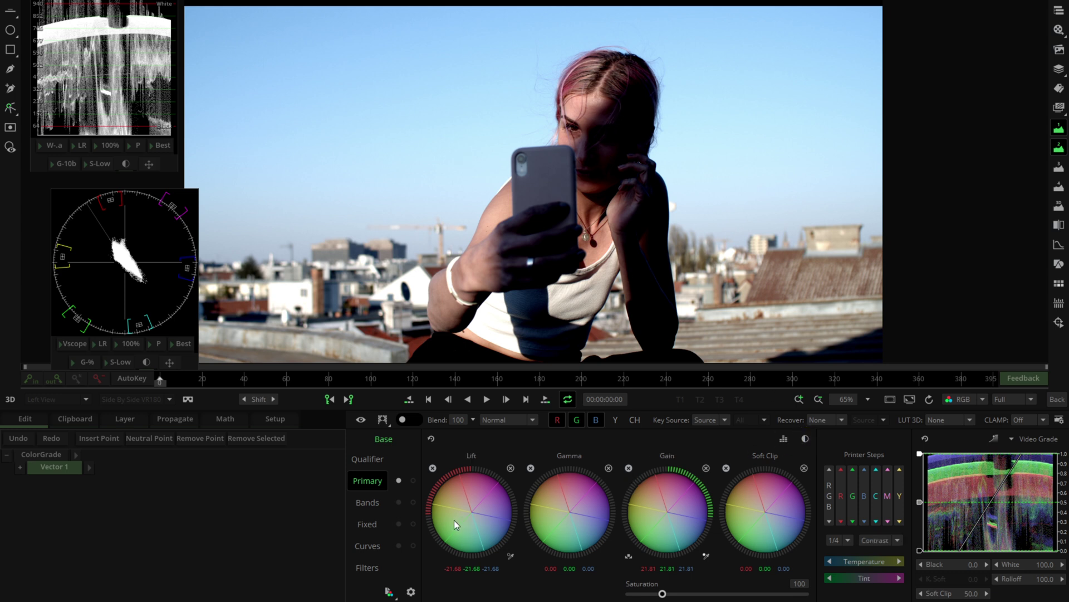
{"action": "left_click_drag", "start_coordinate": [449, 516], "coordinate": [529, 510]}
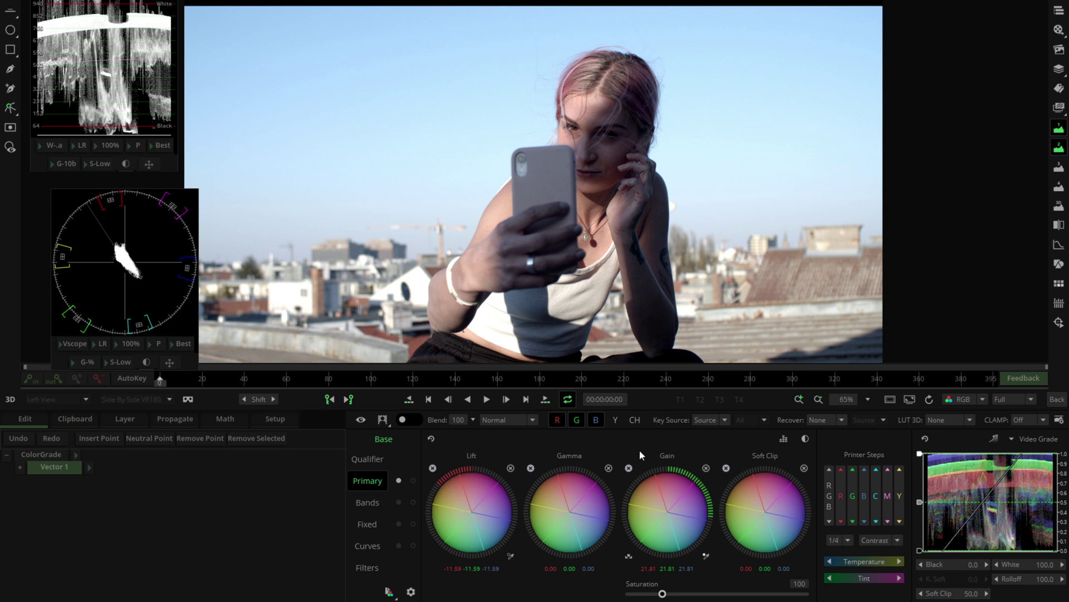
{"action": "left_click", "coordinate": [610, 445]}
{"action": "left_click", "coordinate": [805, 438]}
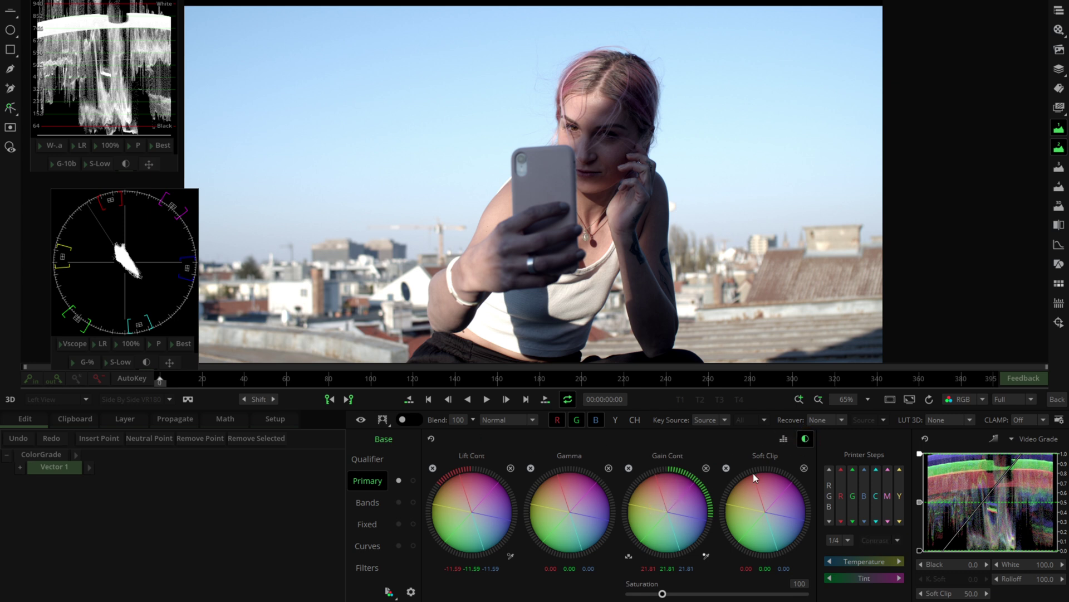
{"action": "left_click_drag", "start_coordinate": [693, 490], "coordinate": [627, 516]}
Shift the blue point toward cyan in the Fixed hexagon, and reset the blue hue in the slider view.
{"action": "left_click", "coordinate": [372, 531]}
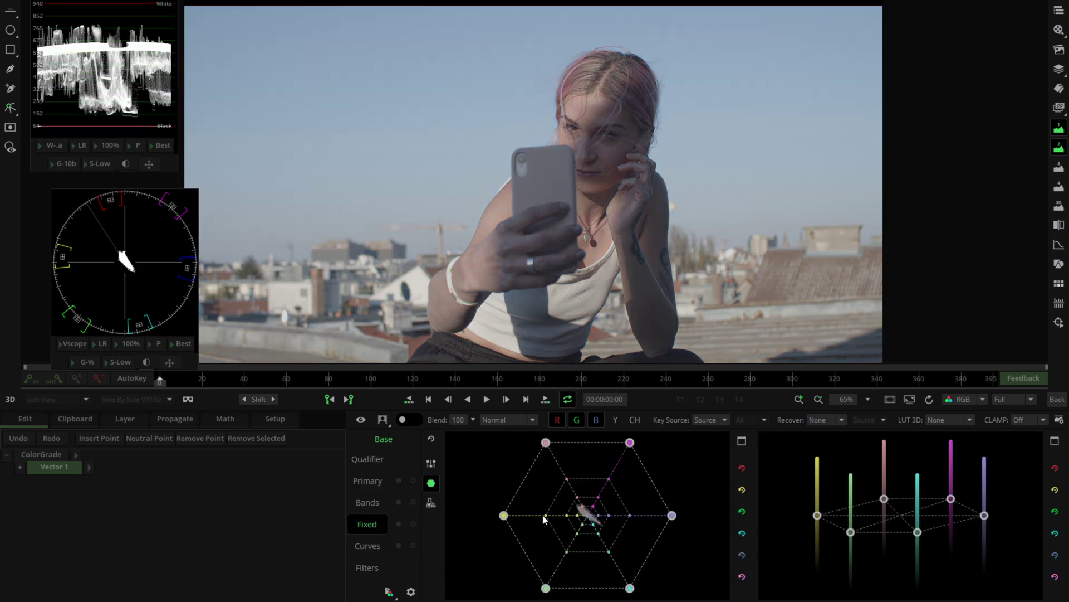
{"action": "left_click_drag", "start_coordinate": [673, 518], "coordinate": [642, 580]}
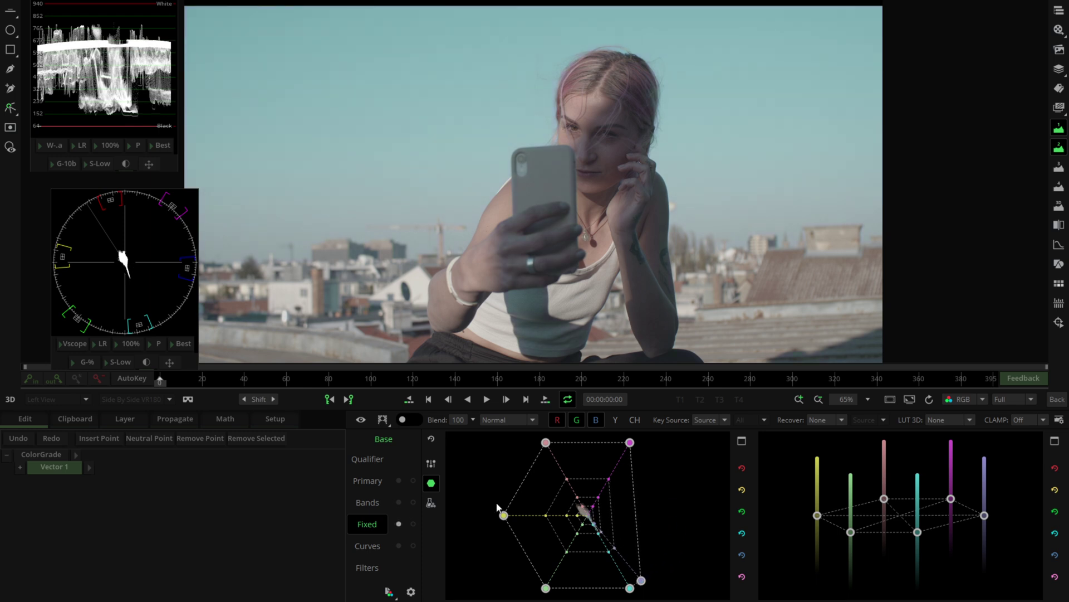
{"action": "left_click", "coordinate": [431, 464]}
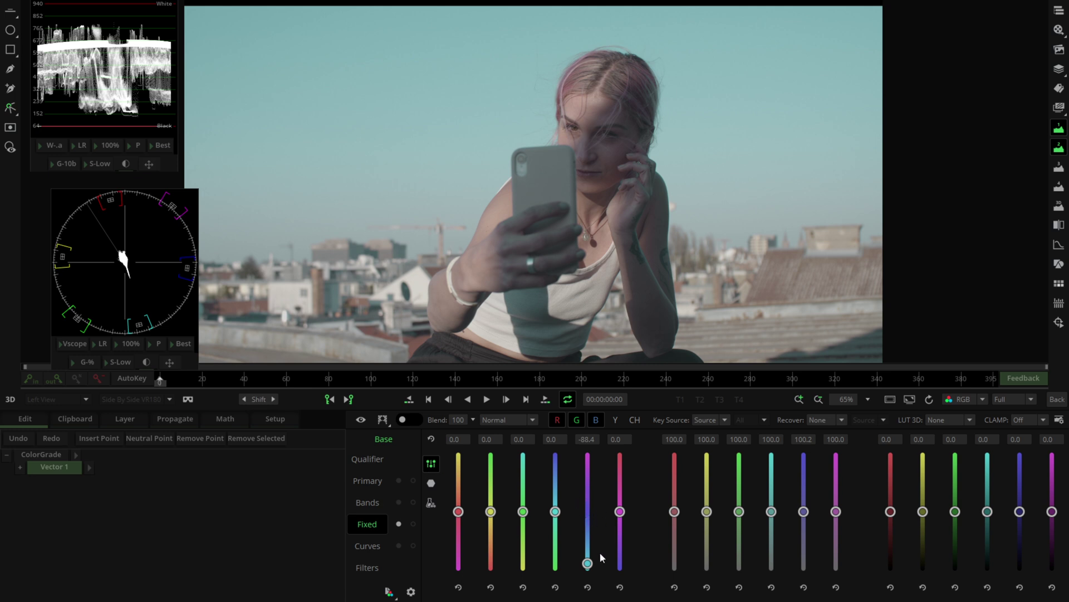
{"action": "left_click", "coordinate": [588, 587]}
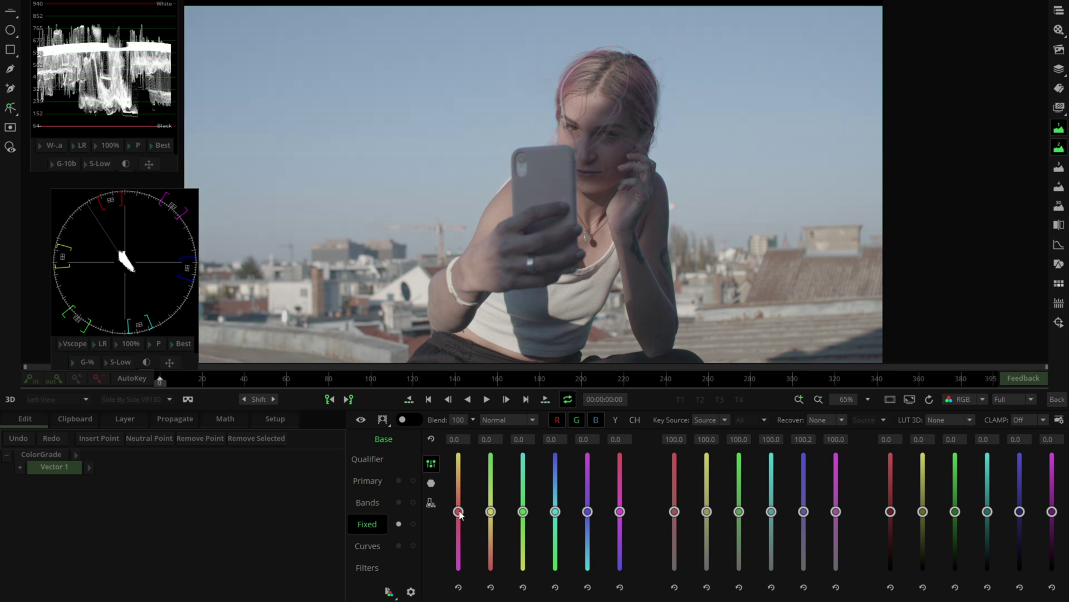
Move the blue and cyan points in the Fixed hexagon, and reset only their hues in the slider view.
{"action": "left_click", "coordinate": [431, 483]}
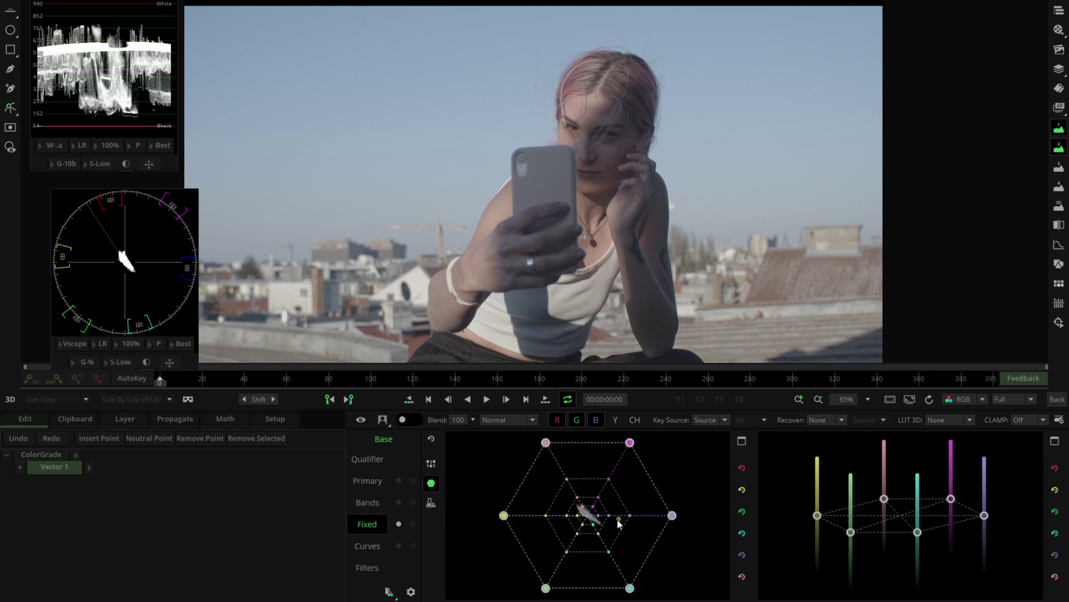
{"action": "left_click_drag", "start_coordinate": [672, 515], "coordinate": [620, 585]}
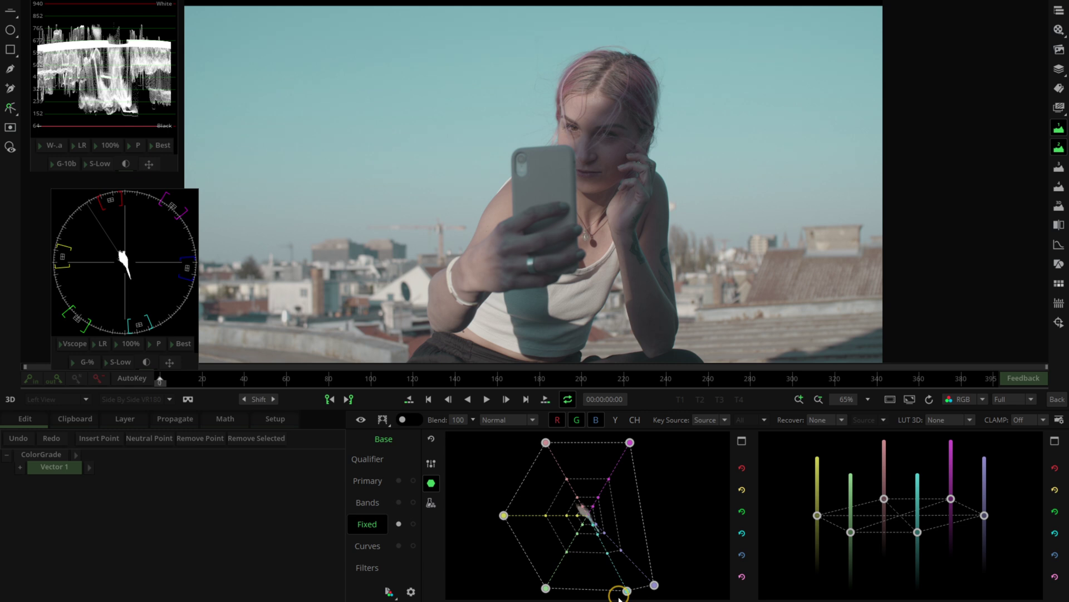
{"action": "left_click", "coordinate": [431, 463]}
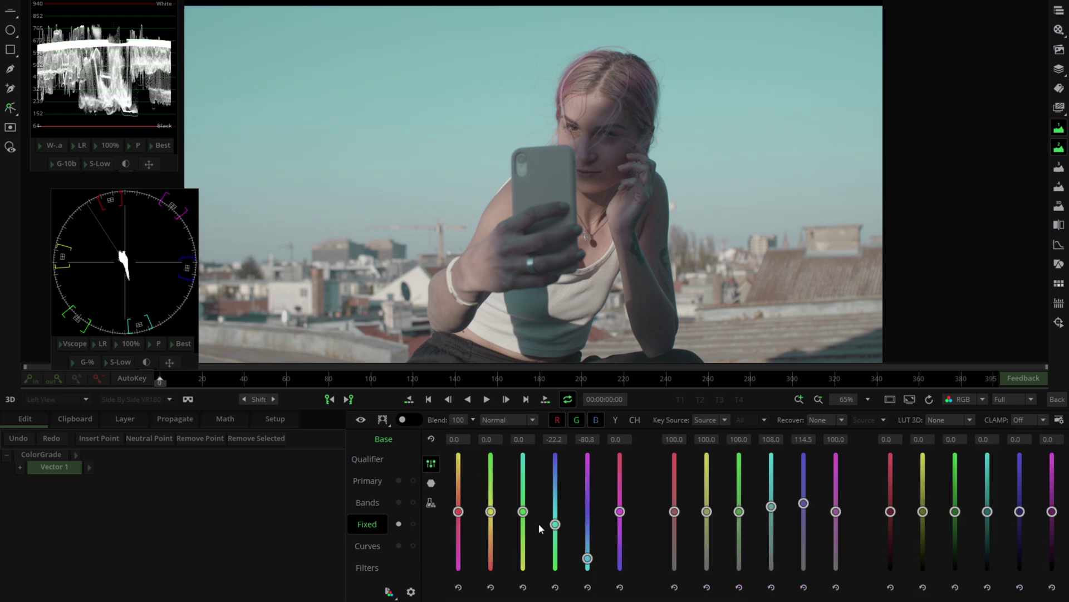
{"action": "left_click", "coordinate": [557, 587]}
{"action": "left_click", "coordinate": [588, 587]}
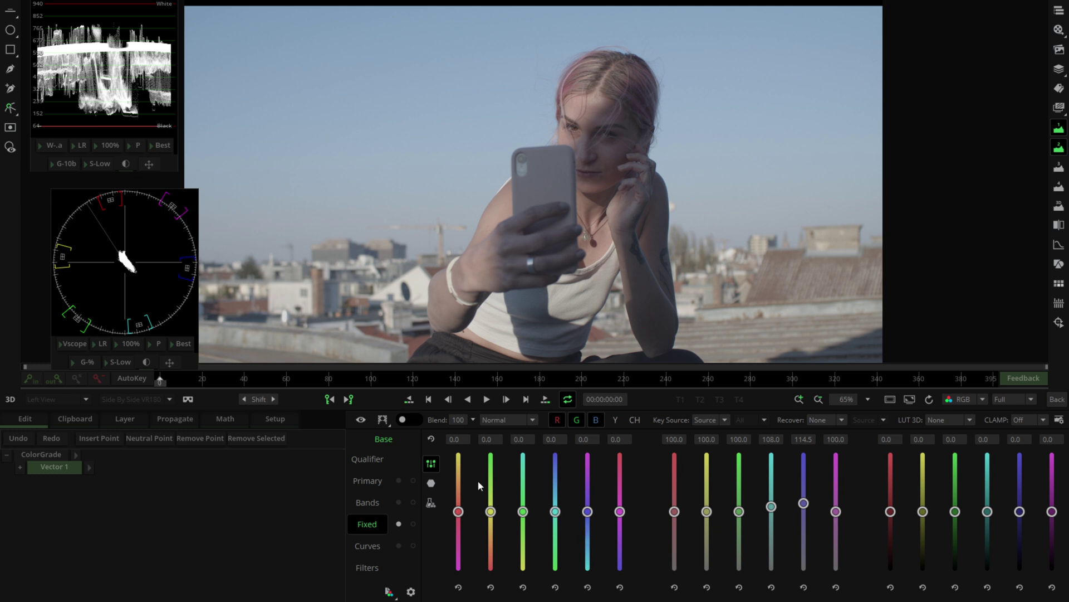
Review the Bands, Primary, Curves and Fixed controls, including the alternative views of Fixed.
{"action": "left_click", "coordinate": [366, 523]}
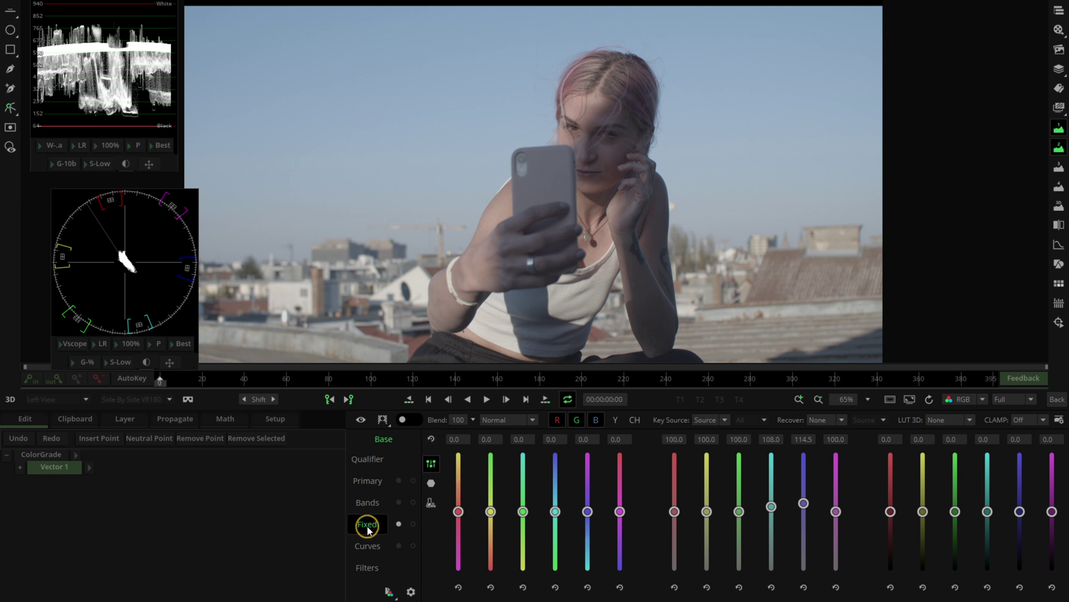
{"action": "left_click", "coordinate": [401, 524]}
{"action": "left_click", "coordinate": [368, 503]}
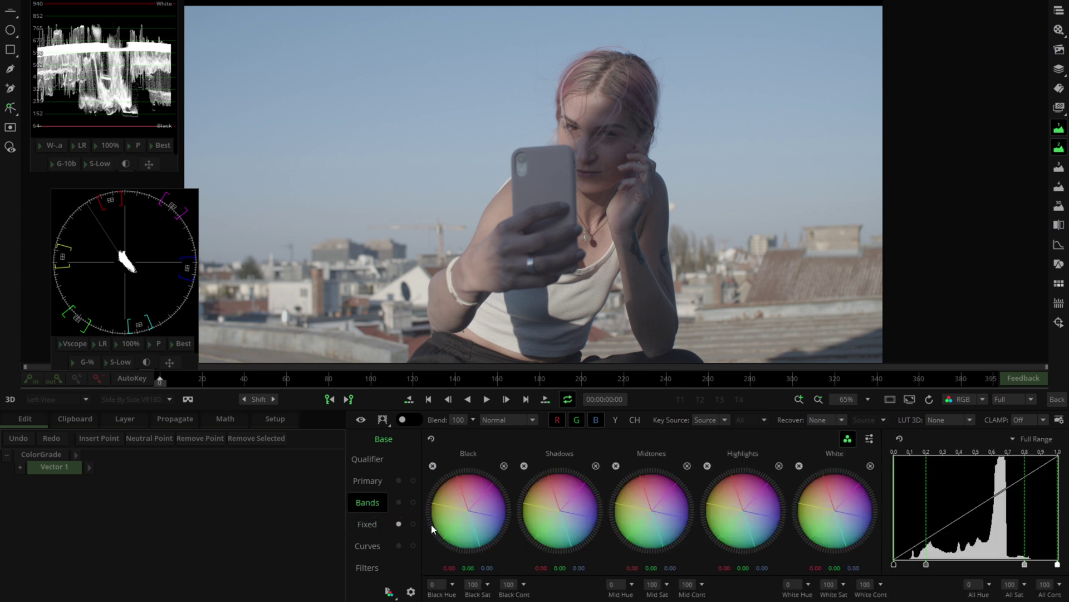
{"action": "left_click", "coordinate": [367, 480]}
{"action": "left_click", "coordinate": [367, 545]}
{"action": "left_click", "coordinate": [367, 524]}
{"action": "left_click", "coordinate": [431, 482]}
{"action": "left_click", "coordinate": [431, 503]}
{"action": "left_click", "coordinate": [431, 483]}
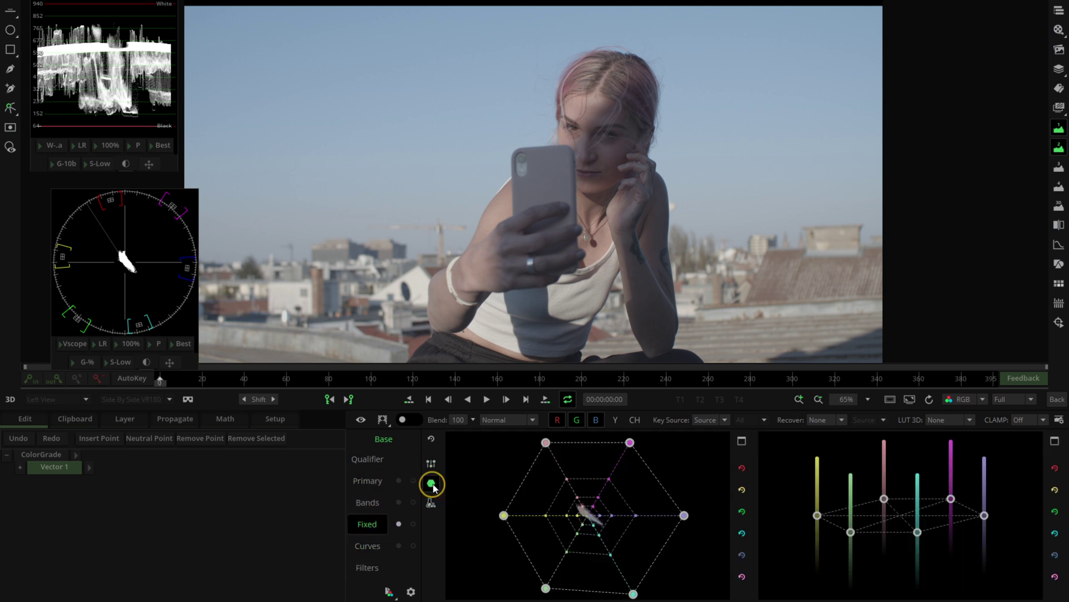
{"action": "left_click", "coordinate": [673, 511]}
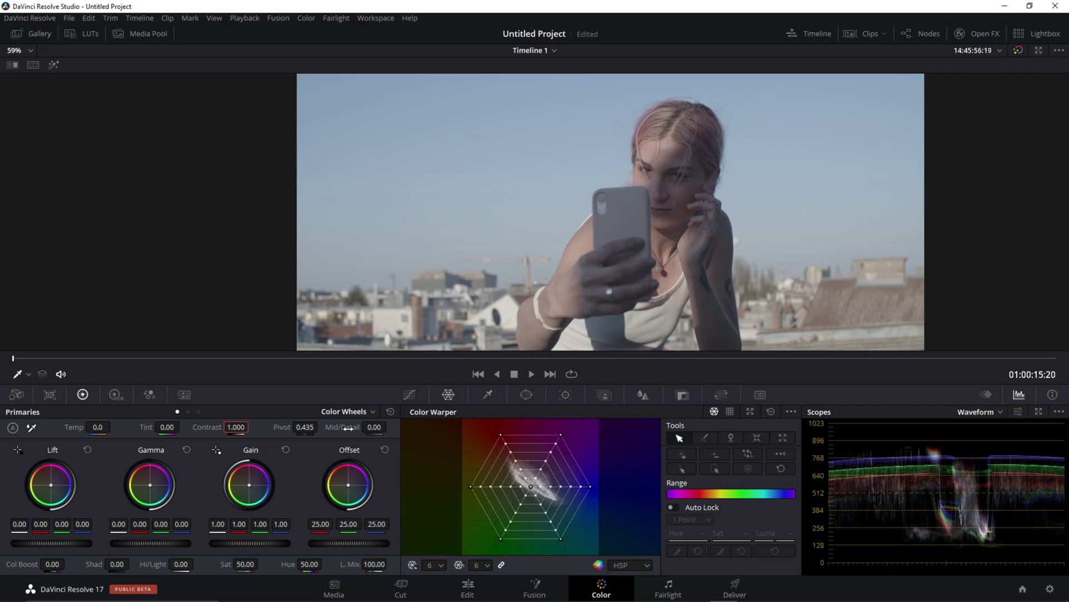
Switch to DaVinci Resolve and show the Log Wheels in Primaries.
{"action": "left_click", "coordinate": [199, 411]}
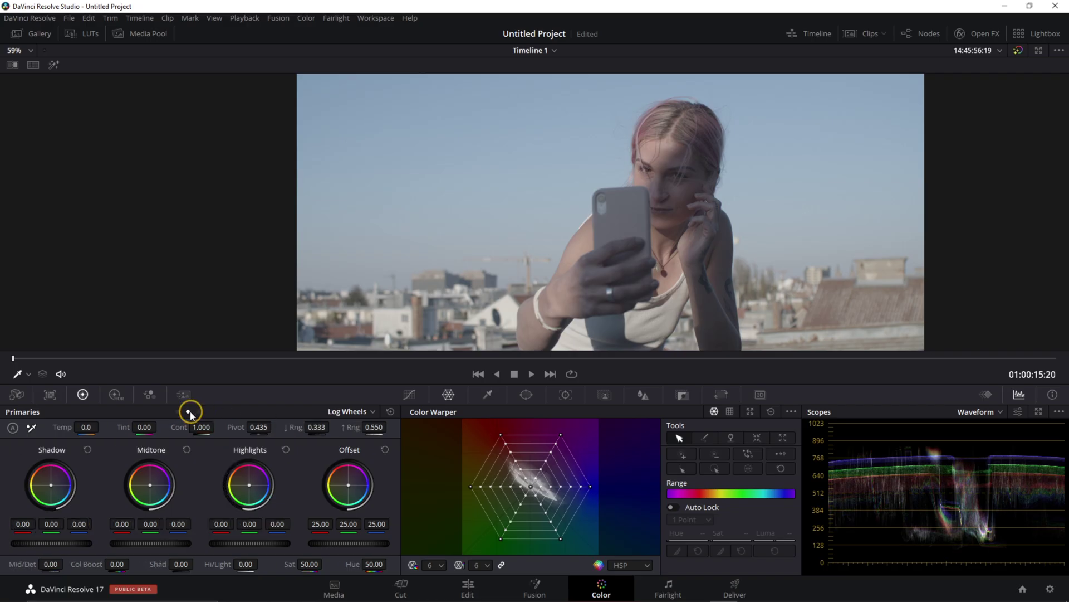
Show the Color Bars in Primaries and examine the separate red, green and blue Offset bars.
{"action": "left_click", "coordinate": [188, 411]}
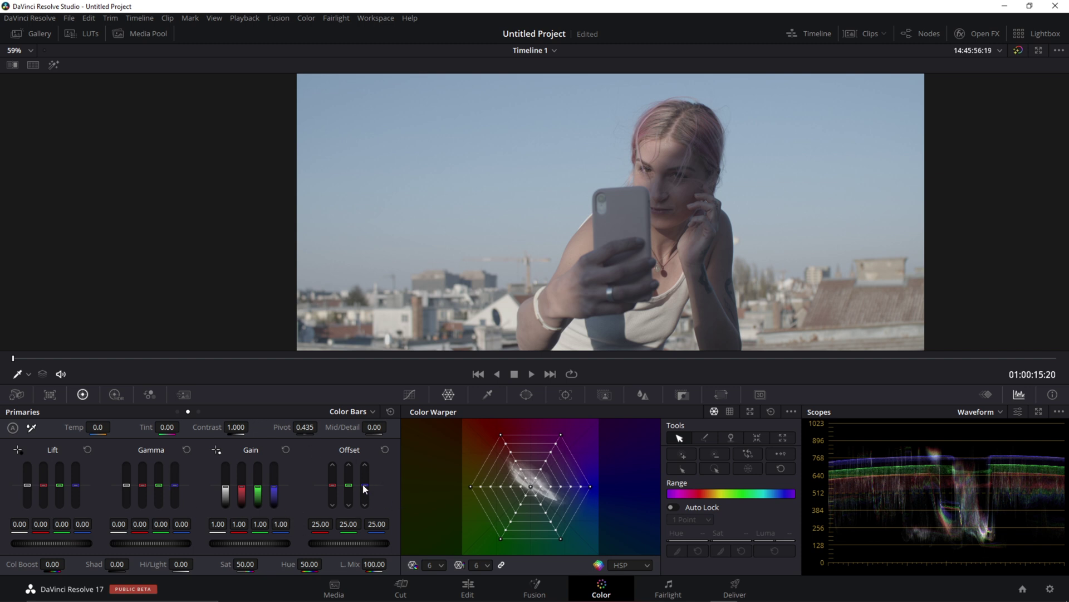
{"action": "mouse_move", "coordinate": [365, 482]}
{"action": "left_mouse_down"}
{"action": "mouse_move", "coordinate": [365, 471]}
{"action": "mouse_move", "coordinate": [349, 491]}
{"action": "mouse_move", "coordinate": [333, 490]}
{"action": "mouse_move", "coordinate": [349, 473]}
{"action": "left_mouse_up"}
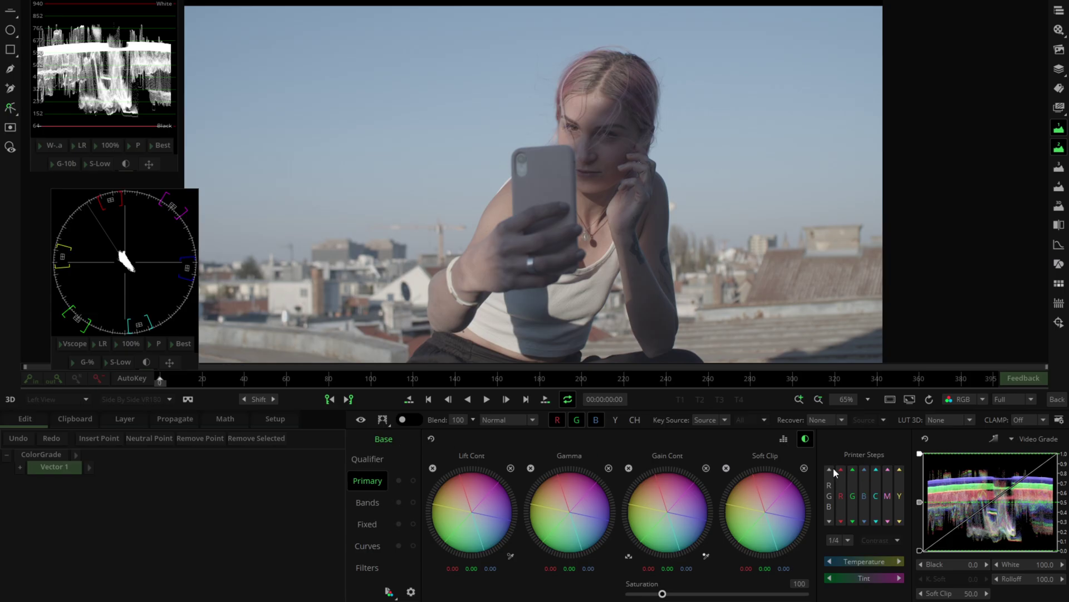
Switch to Mistika Boutique and raise the Printer Steps in contrast mode to 5.25 for red and 6.00 for green gain.
{"action": "left_click", "coordinate": [853, 497]}
{"action": "left_click", "coordinate": [840, 498]}
{"action": "left_click", "coordinate": [853, 495]}
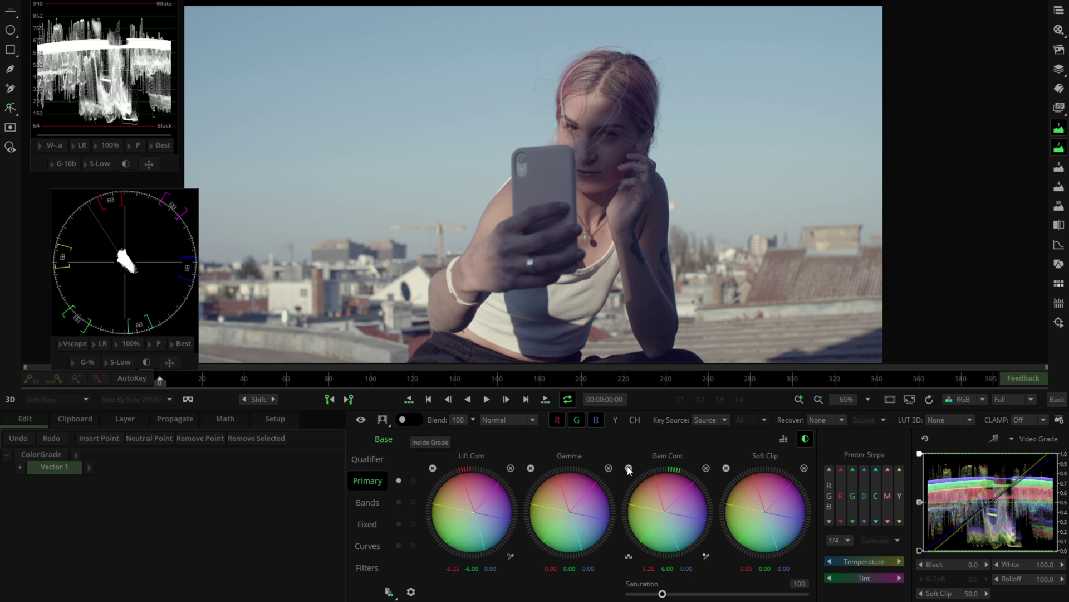
{"action": "left_click", "coordinate": [839, 492]}
{"action": "left_click", "coordinate": [851, 503]}
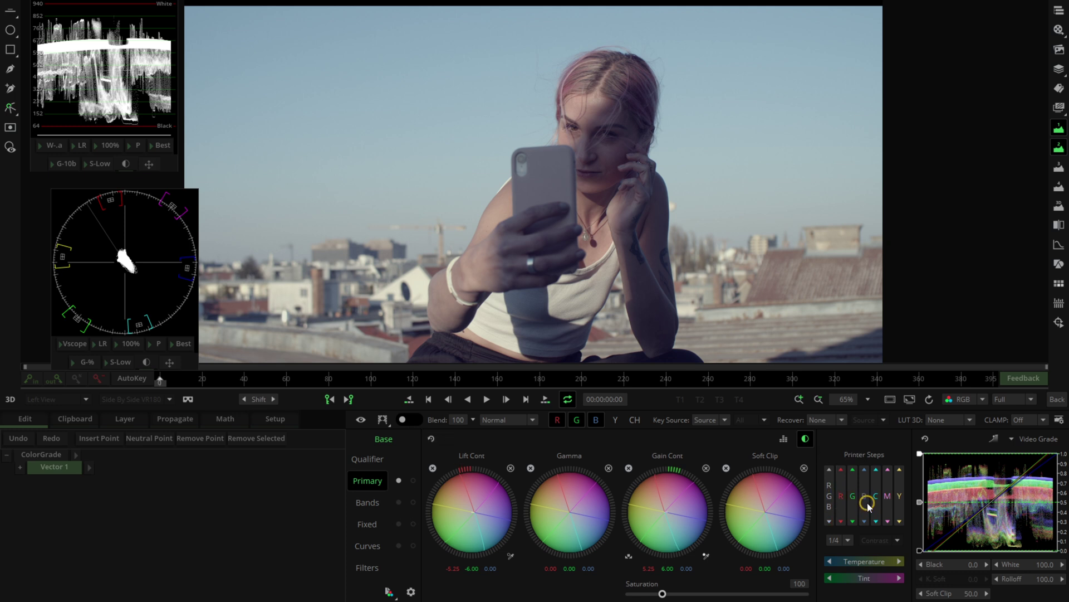
{"action": "left_click", "coordinate": [876, 498]}
{"action": "left_click", "coordinate": [887, 497]}
Turn off contrast mode for the Primary wheels and set the Printer Steps to affect Offset.
{"action": "left_click", "coordinate": [805, 440]}
{"action": "left_click", "coordinate": [901, 517]}
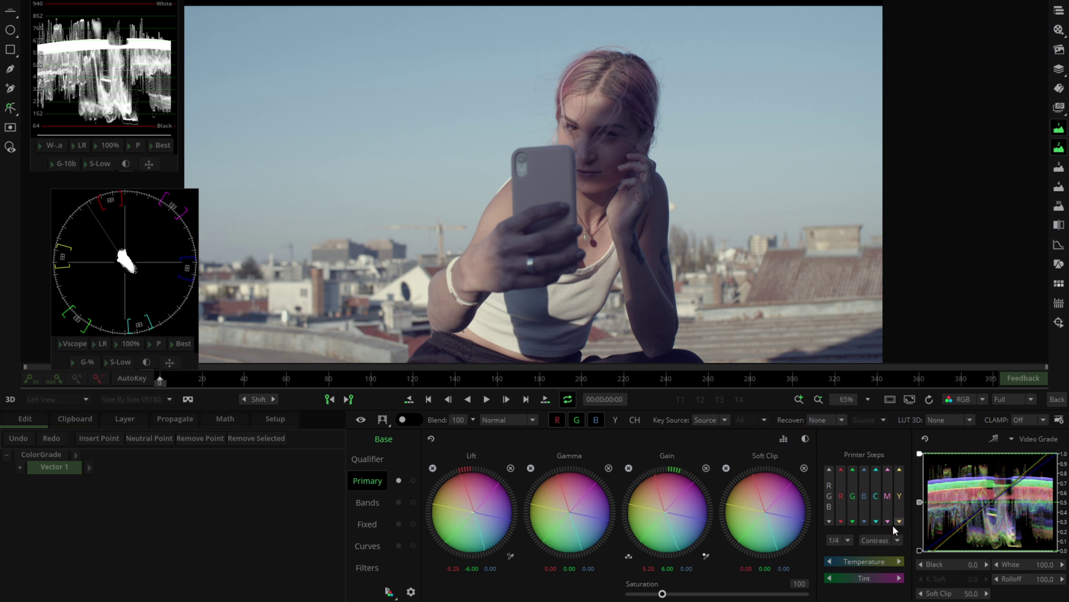
{"action": "left_click", "coordinate": [897, 540]}
{"action": "left_click", "coordinate": [887, 550]}
Raise the yellow Printer Steps strongly as an offset, and reset all the Primary controls.
{"action": "left_click", "coordinate": [899, 497]}
{"action": "left_click_drag", "start_coordinate": [901, 497], "coordinate": [903, 492]}
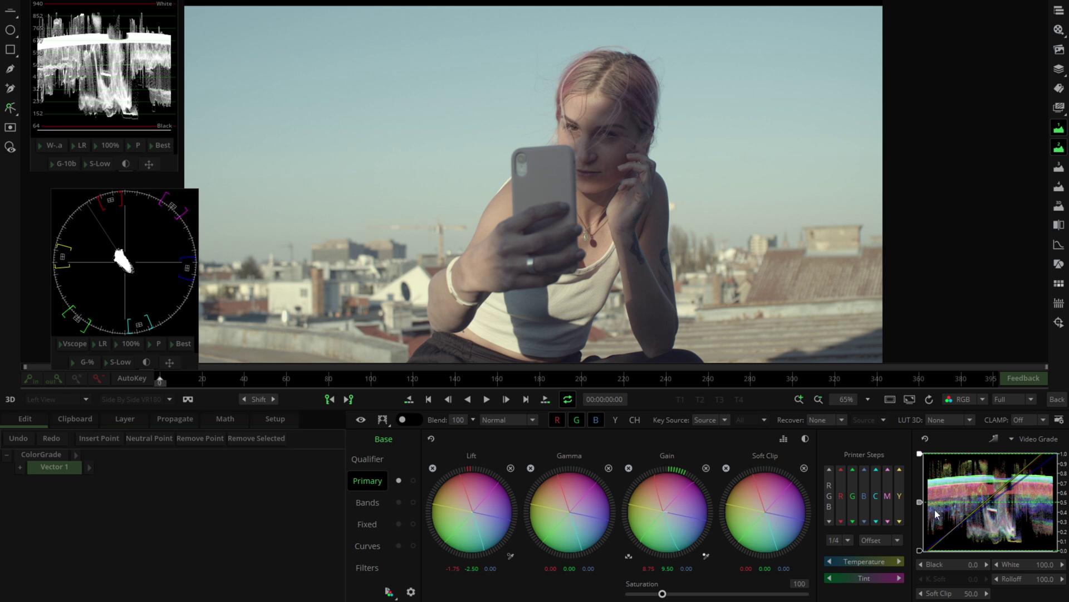
{"action": "left_click_drag", "start_coordinate": [902, 501], "coordinate": [902, 468]}
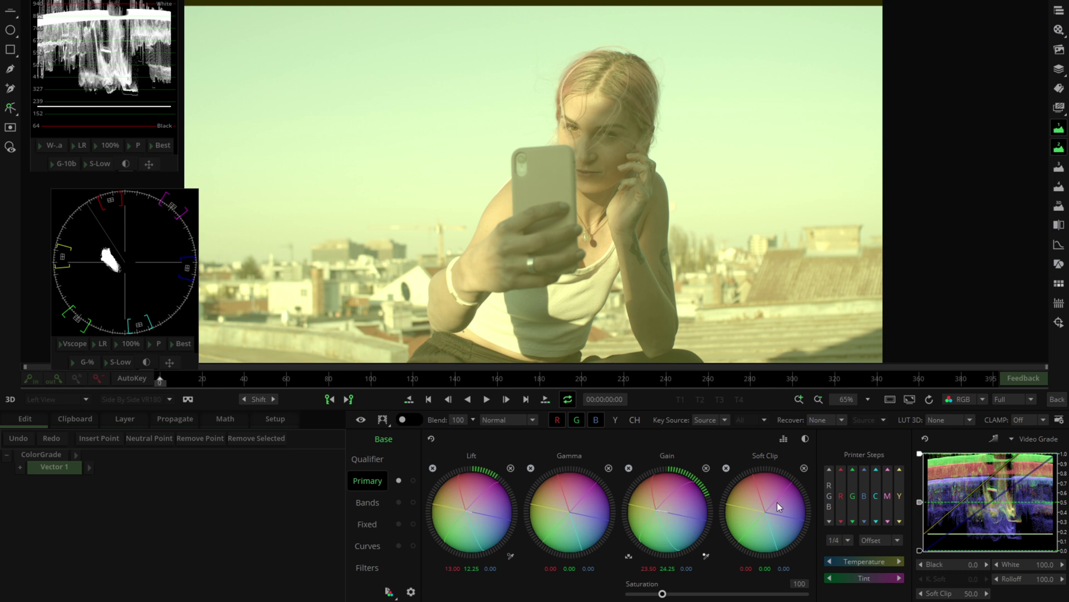
{"action": "left_click_drag", "start_coordinate": [902, 497], "coordinate": [901, 495]}
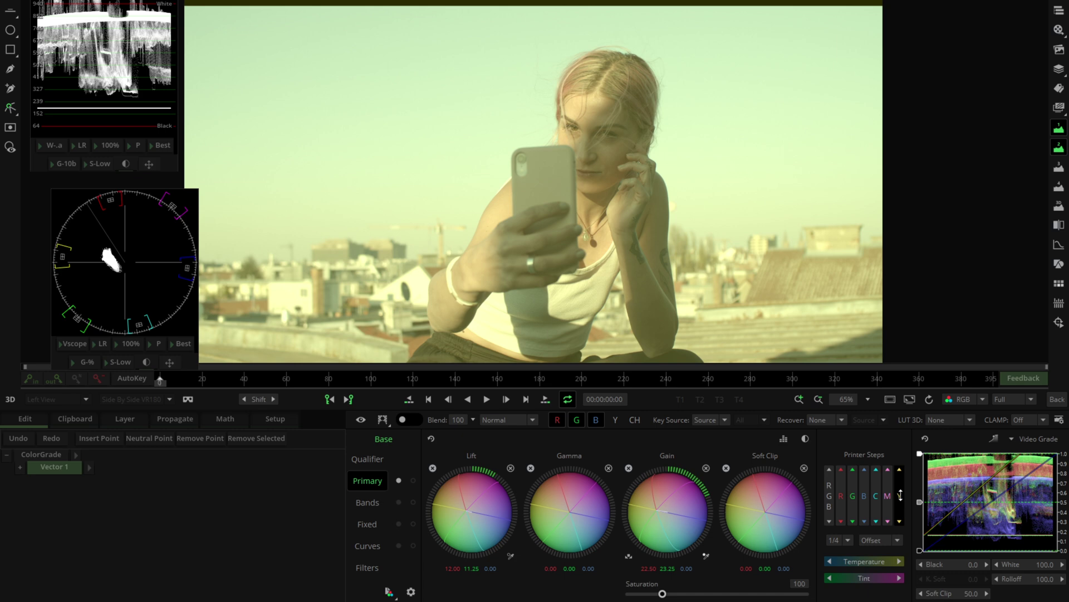
{"action": "mouse_move", "coordinate": [900, 502]}
{"action": "left_mouse_down"}
{"action": "mouse_move", "coordinate": [899, 478]}
{"action": "mouse_move", "coordinate": [901, 529]}
{"action": "mouse_move", "coordinate": [887, 505]}
{"action": "mouse_move", "coordinate": [888, 523]}
{"action": "mouse_move", "coordinate": [888, 474]}
{"action": "mouse_move", "coordinate": [888, 487]}
{"action": "left_mouse_up"}
{"action": "left_click", "coordinate": [448, 443]}
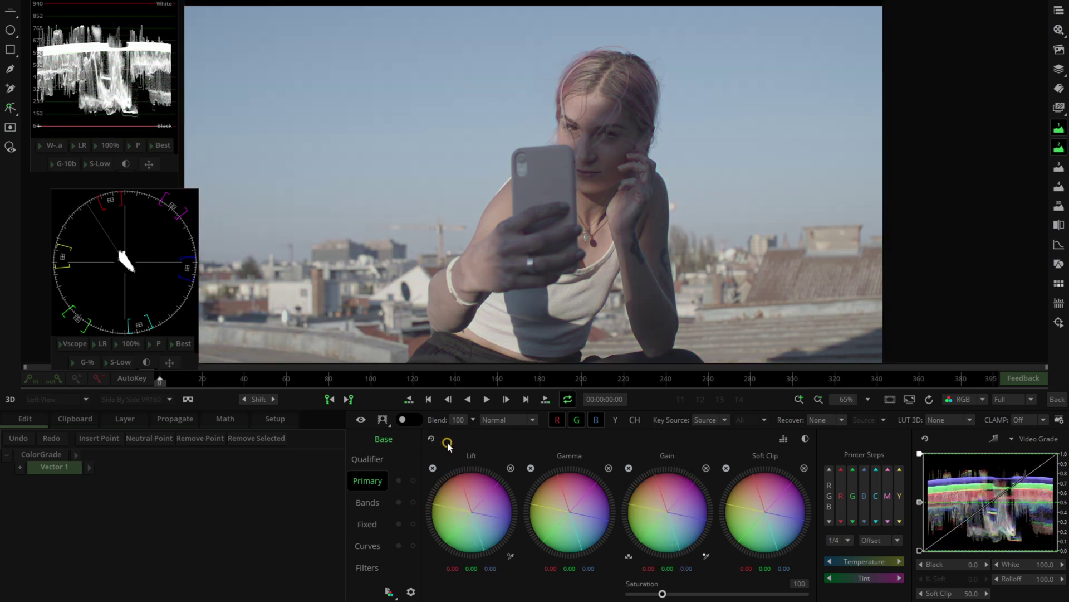
Set the Printer Steps to Contrast, raise cyan to 19.25, and reset all the Primary controls.
{"action": "left_click", "coordinate": [880, 540]}
{"action": "left_click", "coordinate": [883, 544]}
{"action": "left_click", "coordinate": [882, 564]}
{"action": "left_click_drag", "start_coordinate": [876, 497], "coordinate": [873, 451]}
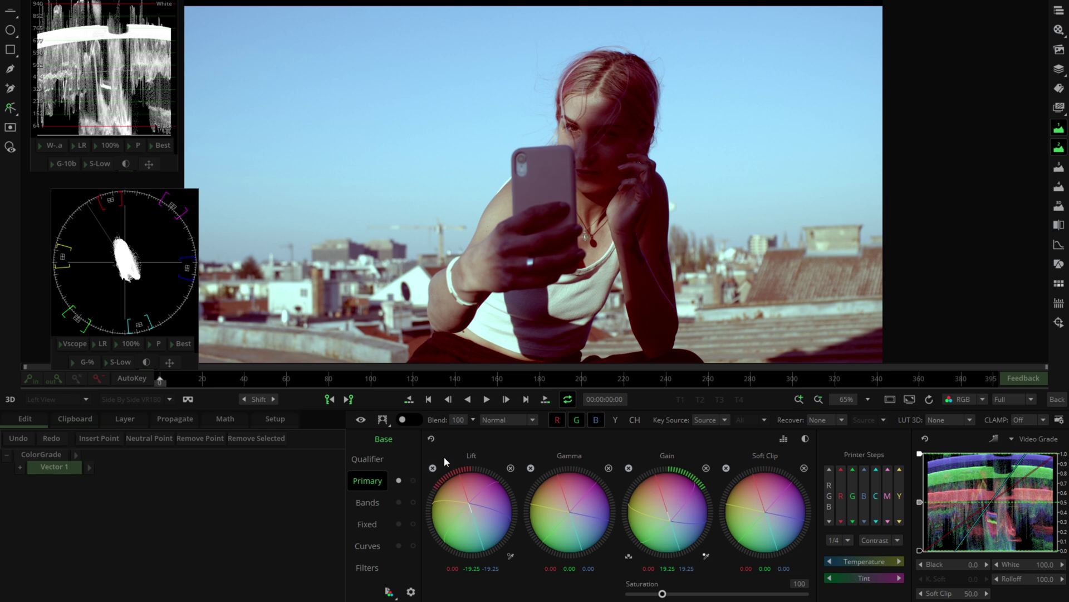
{"action": "left_click", "coordinate": [431, 439]}
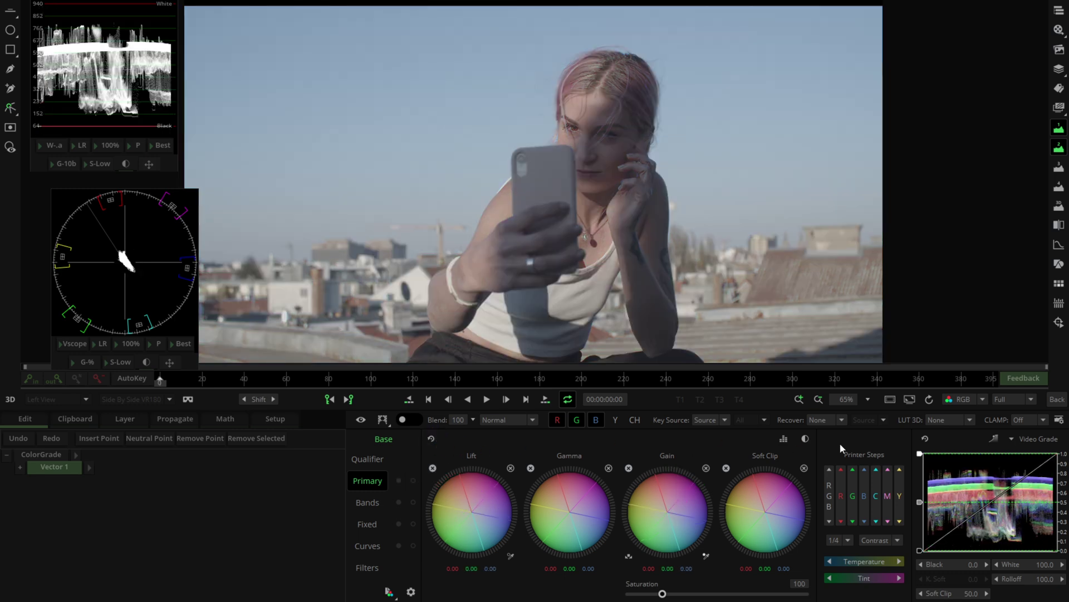
Turn on contrast mode for the Primary wheels and shift the Gain Cont color balance to about 13.22, -2.77, -10.44.
{"action": "left_click", "coordinate": [806, 438]}
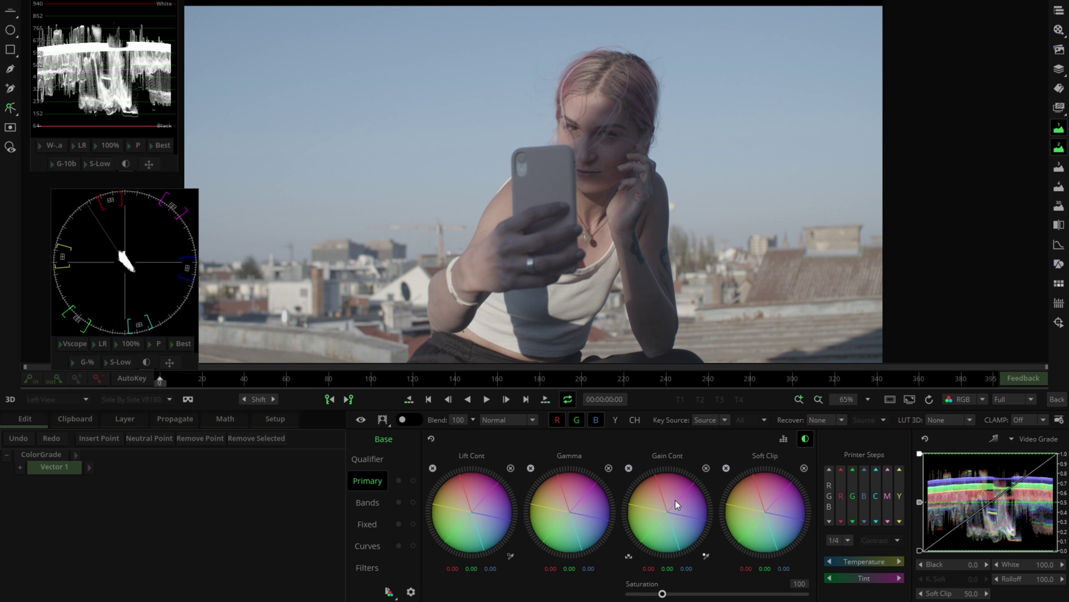
{"action": "left_click_drag", "start_coordinate": [669, 516], "coordinate": [737, 418]}
{"action": "left_click", "coordinate": [525, 530]}
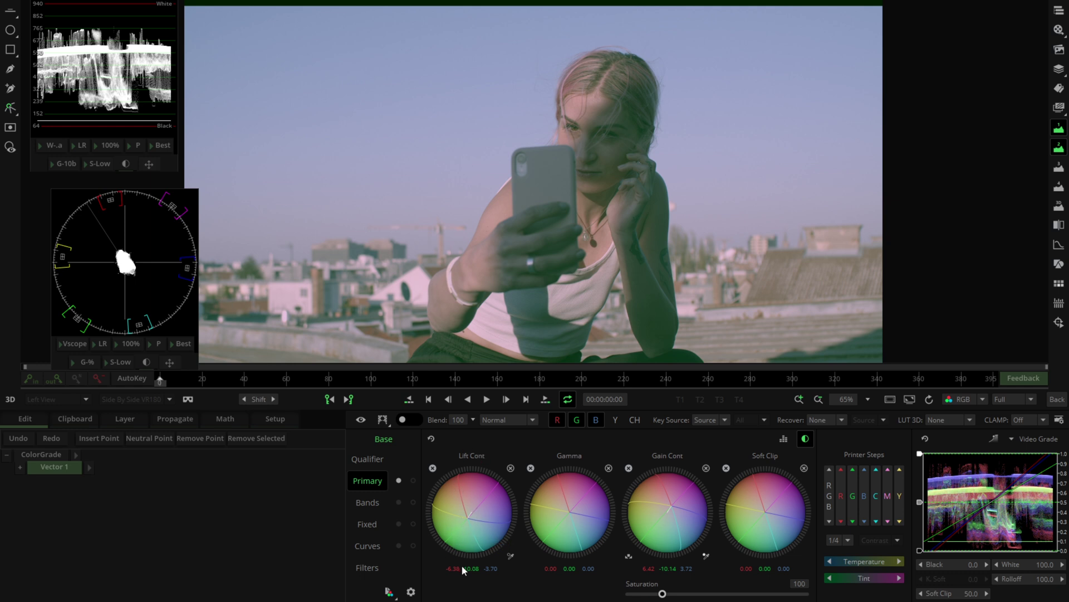
{"action": "left_click_drag", "start_coordinate": [679, 498], "coordinate": [746, 505]}
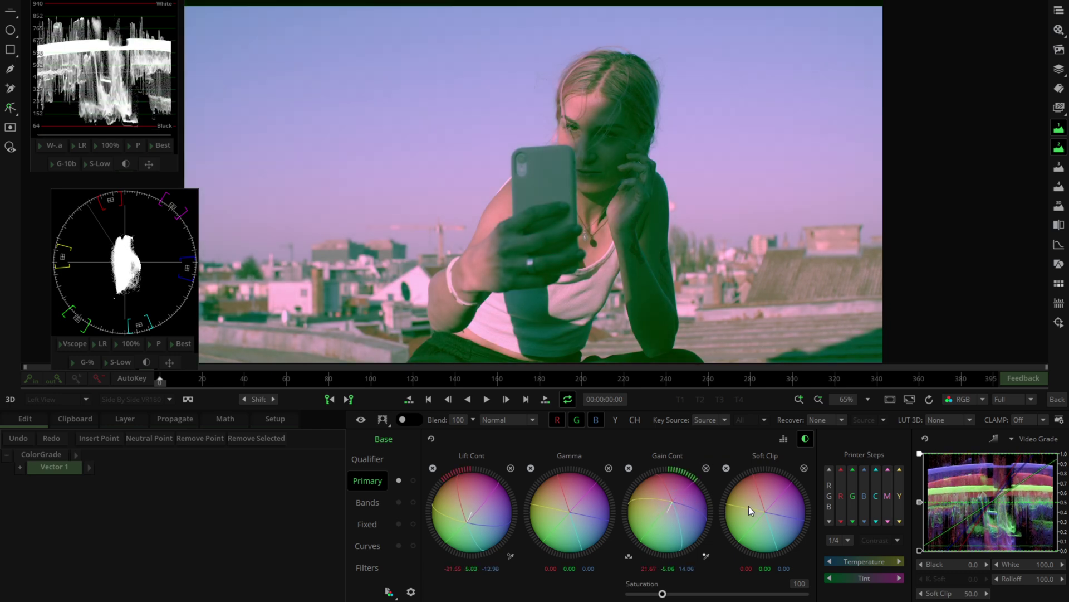
{"action": "left_click", "coordinate": [628, 469]}
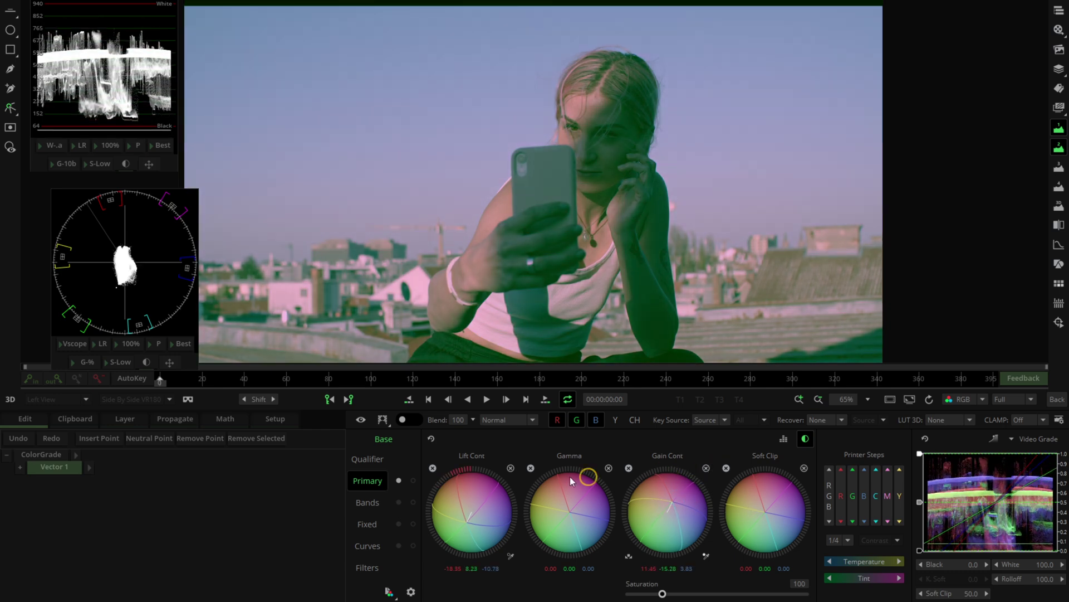
{"action": "left_click_drag", "start_coordinate": [640, 494], "coordinate": [671, 468]}
{"action": "left_click", "coordinate": [425, 532]}
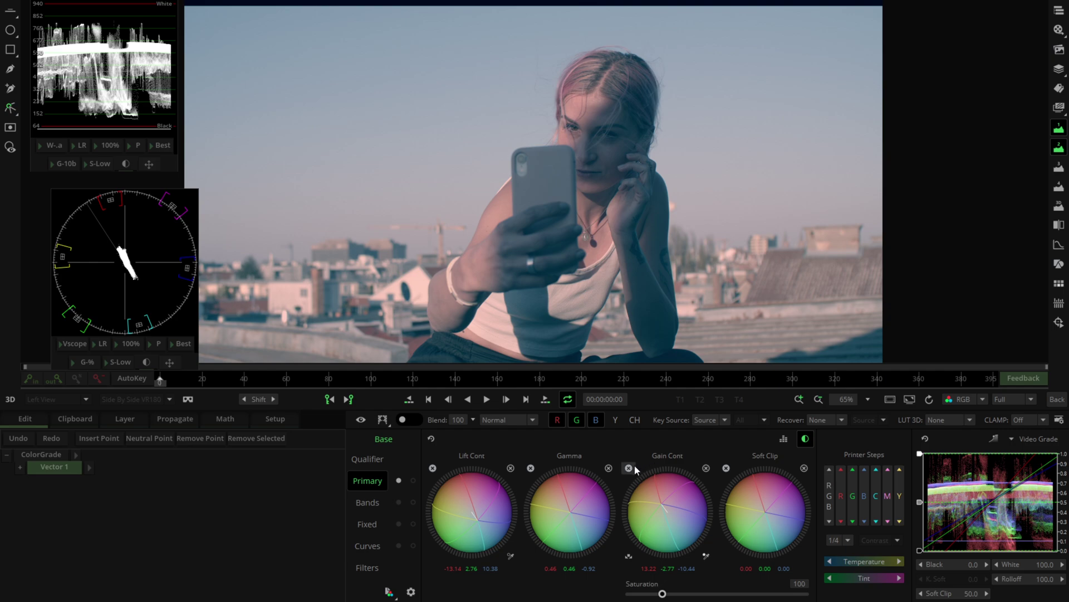